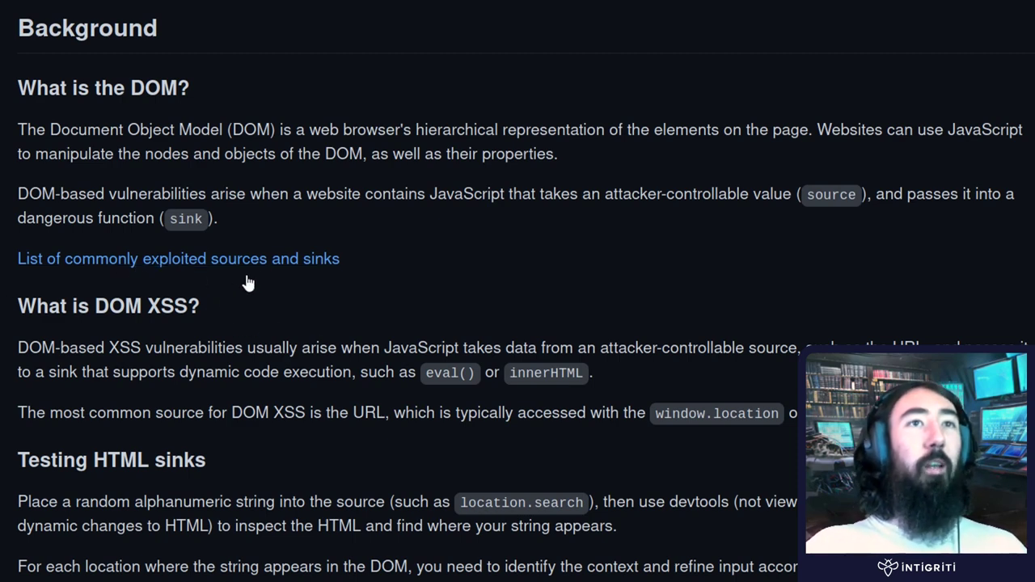
- Read the "What is DOM XSS?" section of the writeup, highlighting the example sinks eval() and innerHTML
{"action": "scroll", "coordinate": [250, 270], "scroll_direction": "down", "scroll_amount": 5}
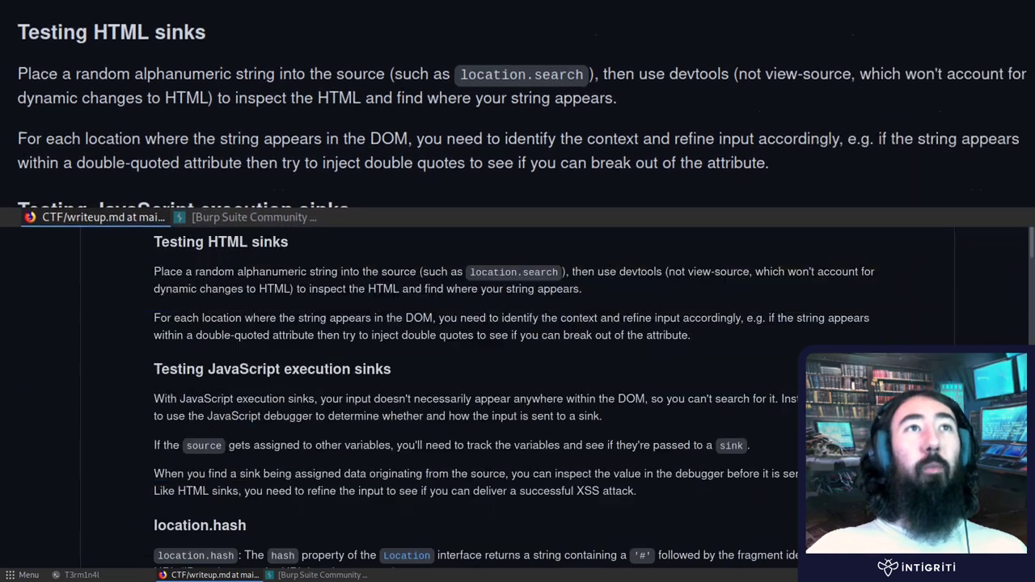
{"action": "scroll", "coordinate": [517, 324], "scroll_direction": "up", "scroll_amount": 2}
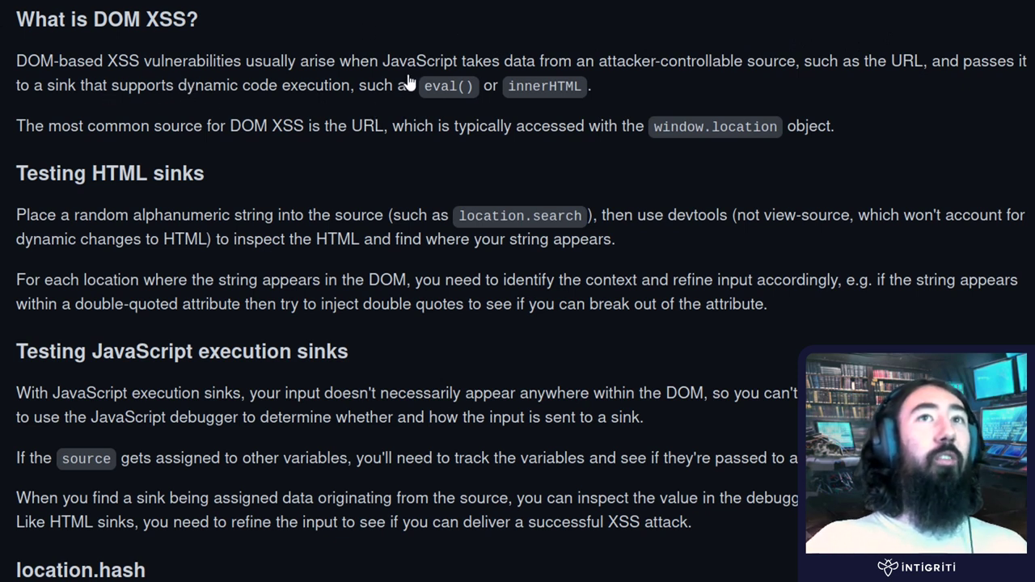
{"action": "left_click_drag", "start_coordinate": [425, 86], "coordinate": [491, 87]}
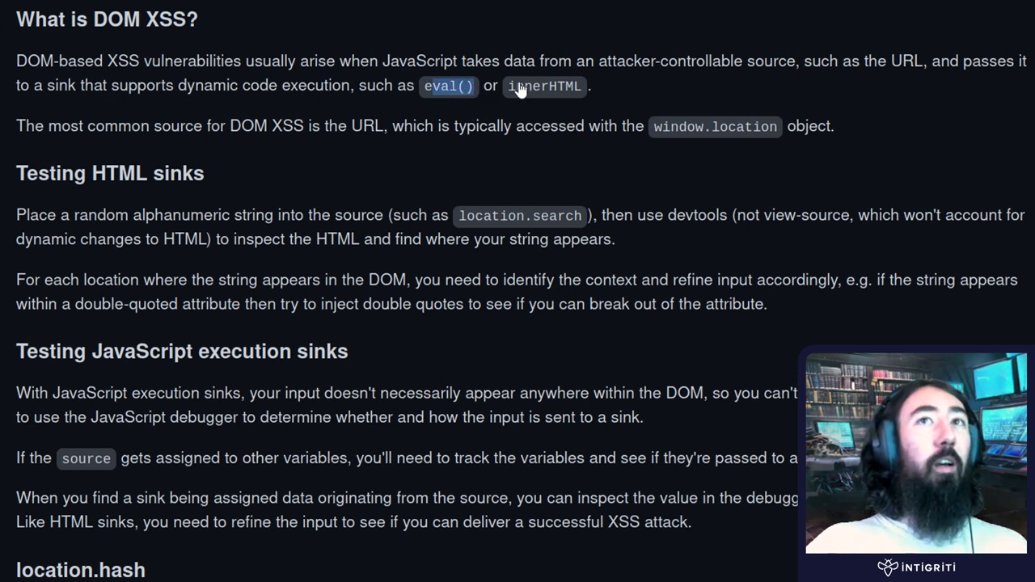
{"action": "left_click", "coordinate": [534, 101]}
{"action": "double_click", "coordinate": [528, 90]}
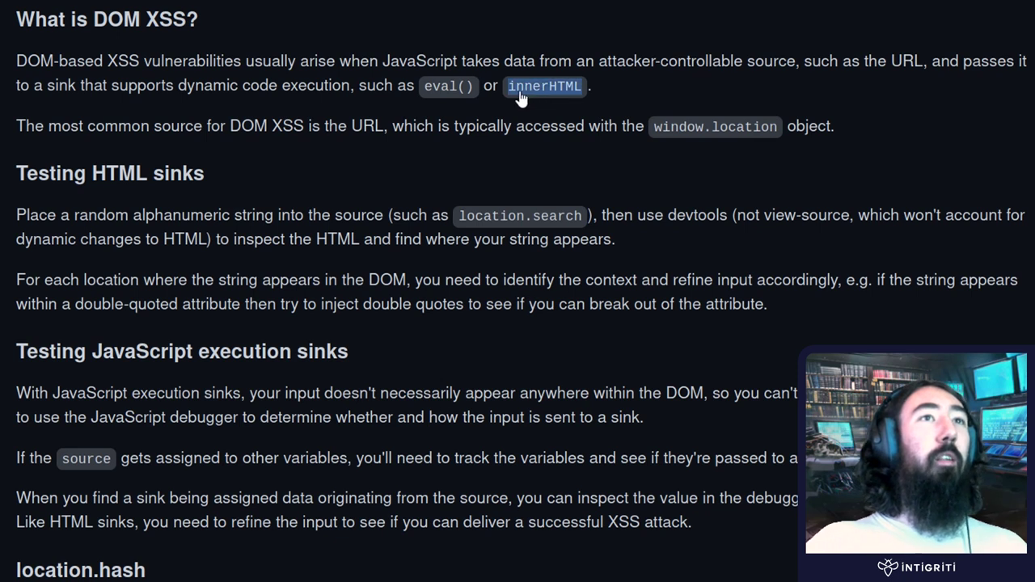
{"action": "left_click", "coordinate": [238, 131]}
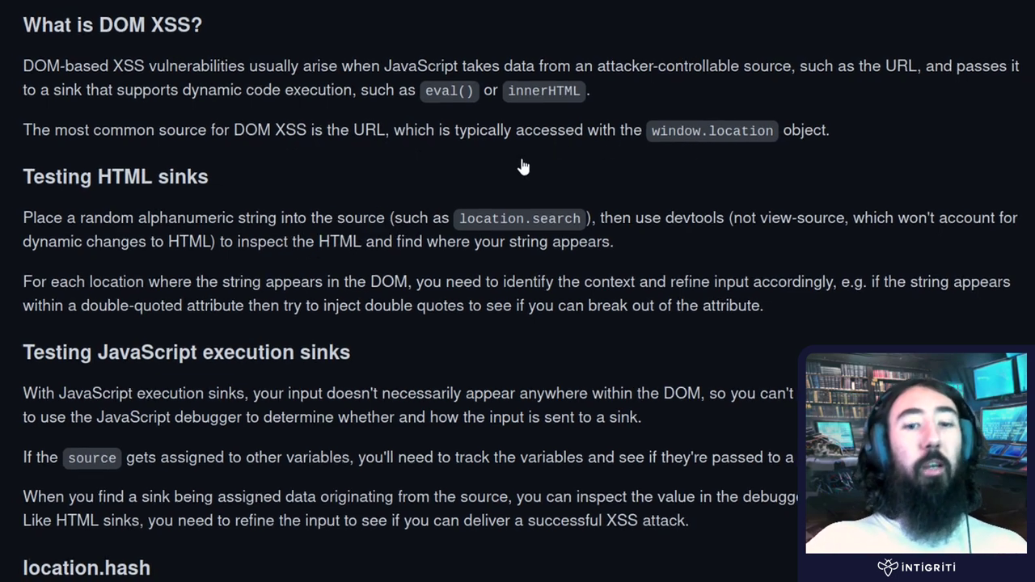
- Open the browser's web console and empty its output with clear()
{"action": "key", "text": "ctrl+shift+k"}
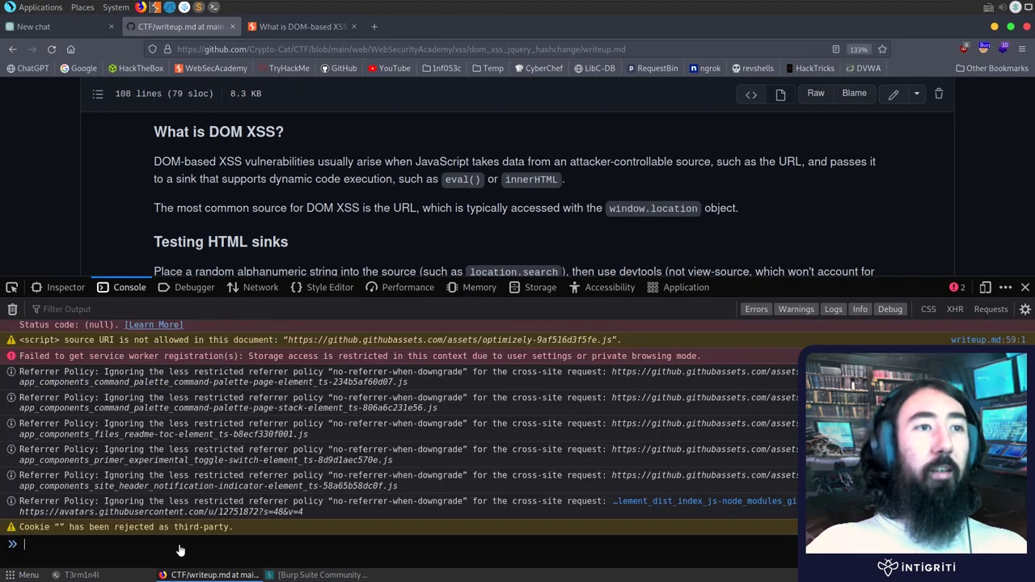
{"action": "type", "text": "clear("}
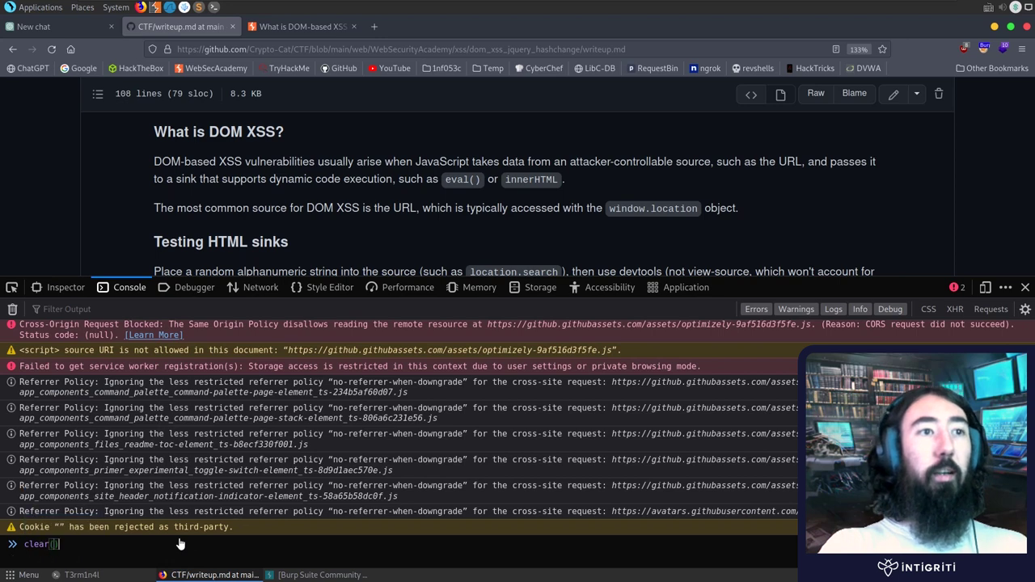
{"action": "key", "text": "Return"}
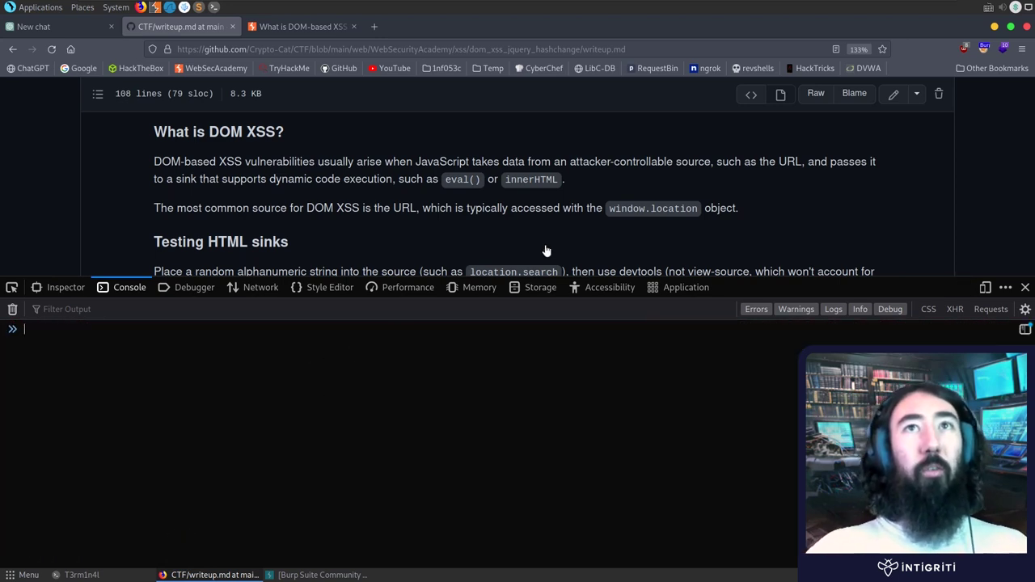
- Preview the value of window.location in the web console without running it
{"action": "type", "text": "window."}
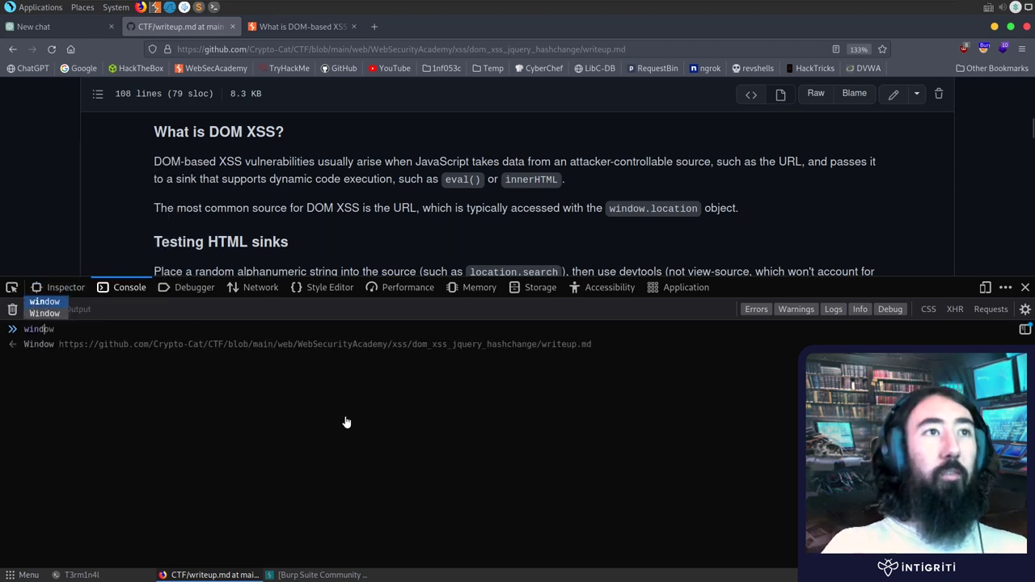
{"action": "type", "text": "location"}
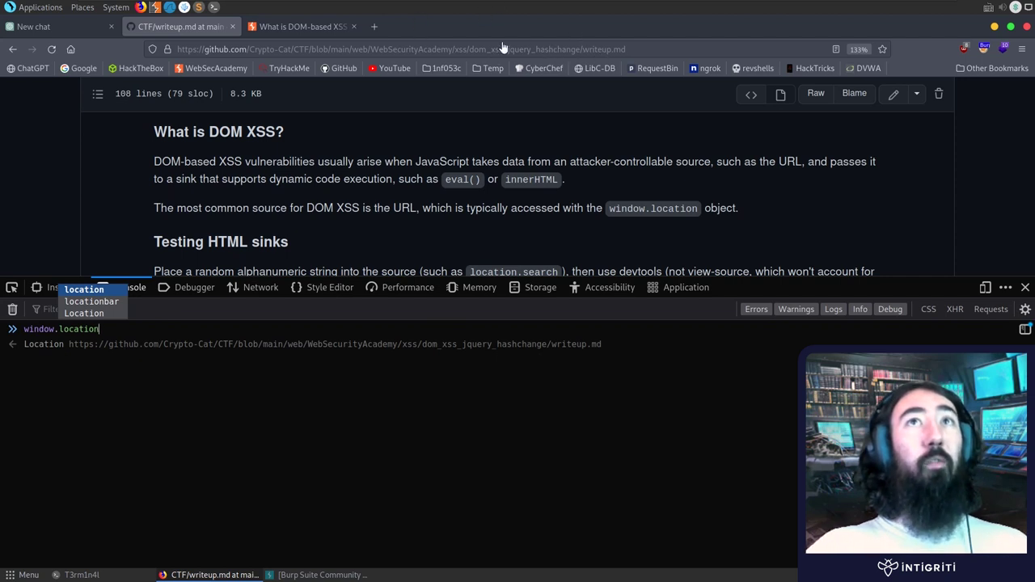
{"action": "key", "text": "Escape"}
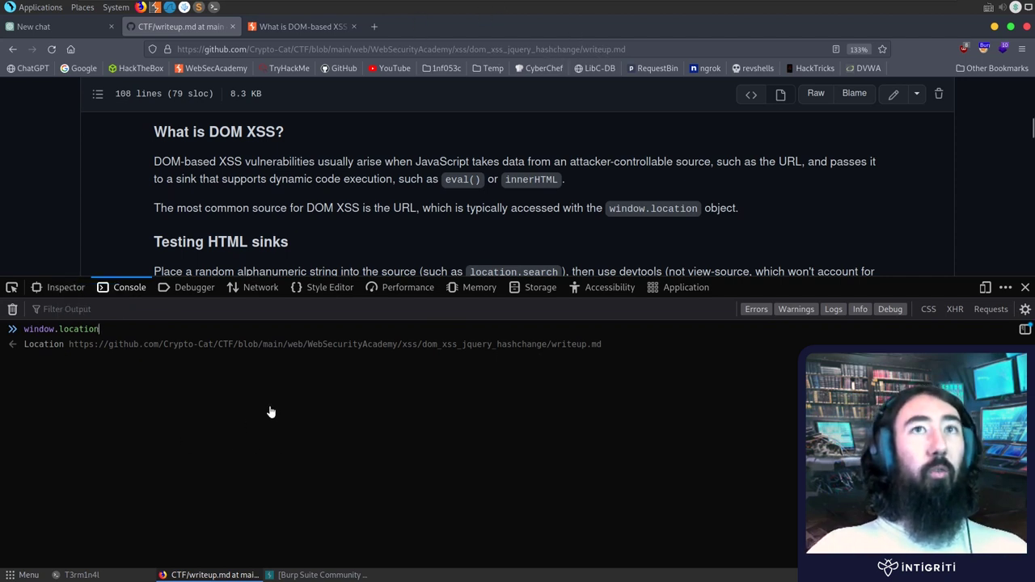
- Replace the console expression with eval(alert(document.domain)), run it, and dismiss the alert
{"action": "key", "text": "ctrl+a"}
{"action": "key", "text": "BackSpace"}
{"action": "type", "text": "eval."}
{"action": "key", "text": "BackSpace"}
{"action": "type", "text": "(ale"}
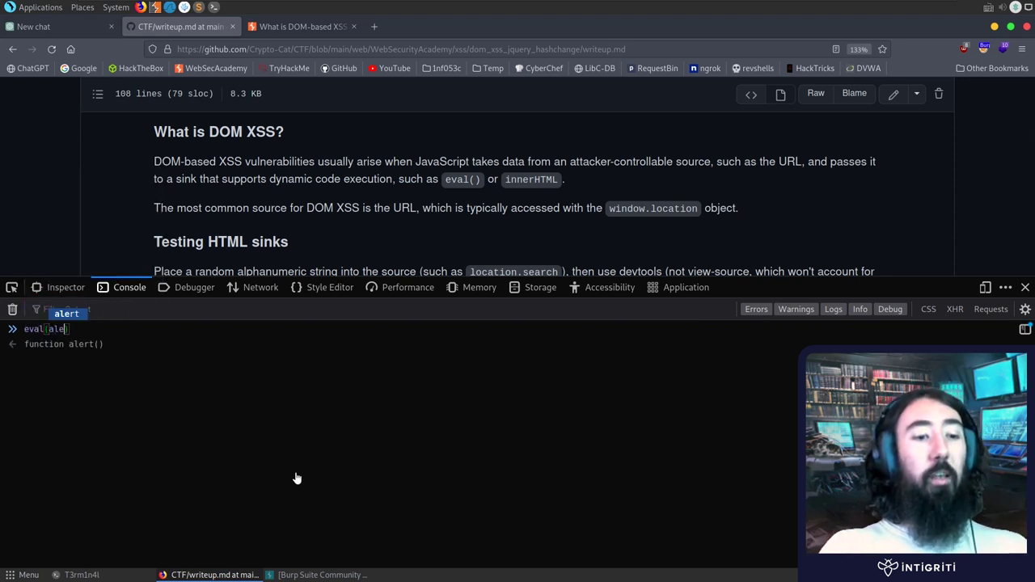
{"action": "type", "text": "rt"}
{"action": "type", "text": "(document."}
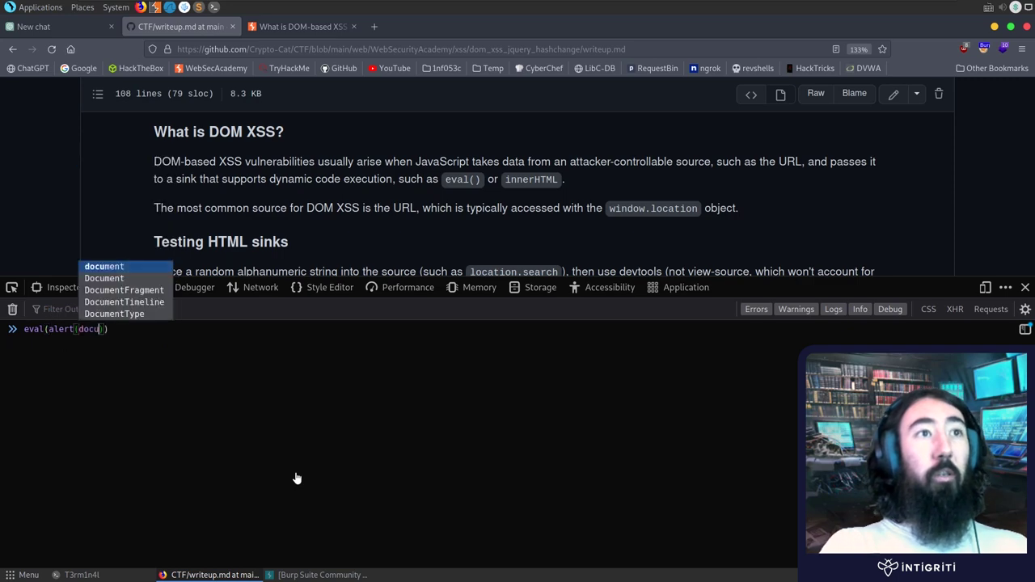
{"action": "type", "text": "doma"}
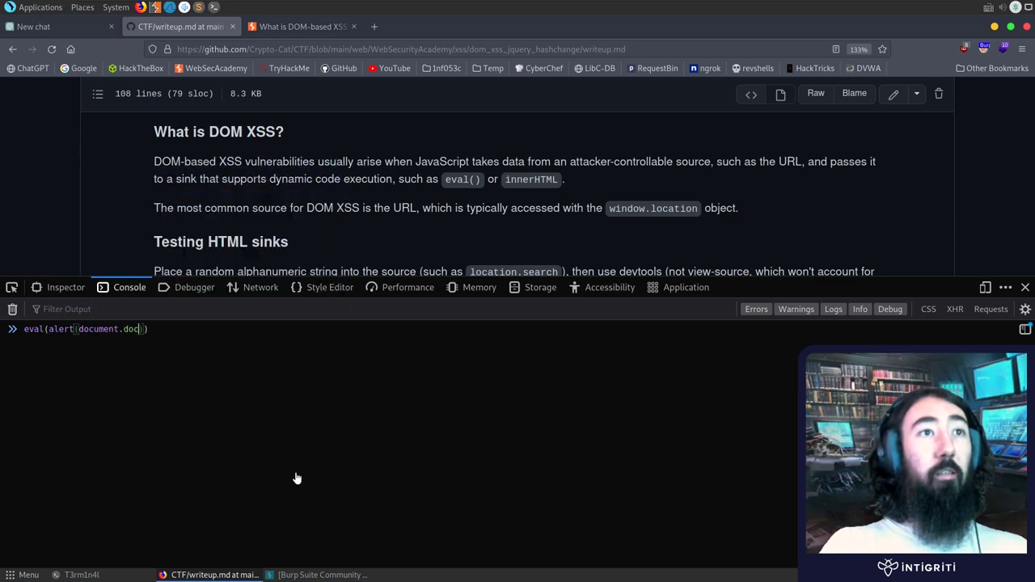
{"action": "type", "text": "in"}
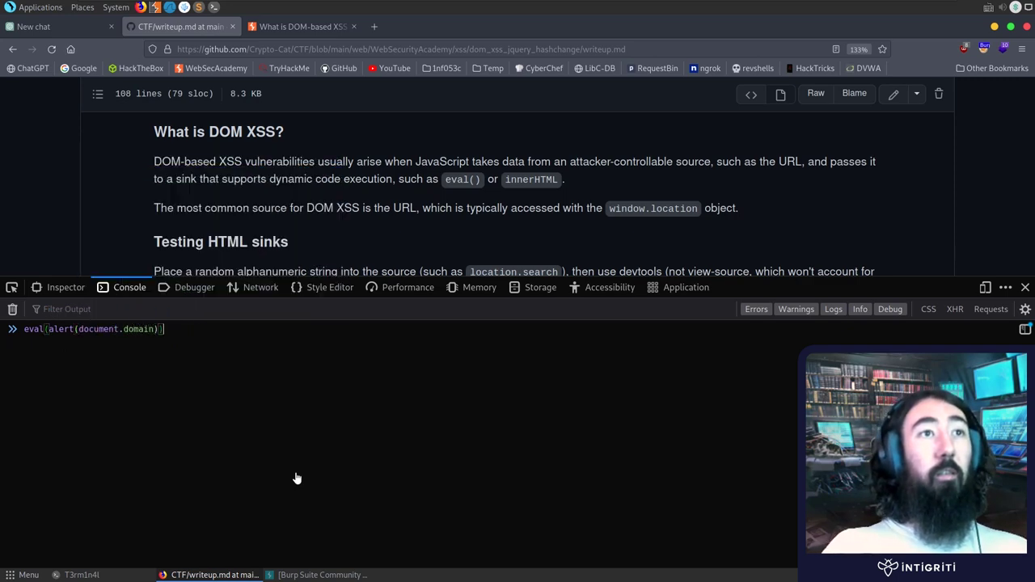
{"action": "key", "text": "Return"}
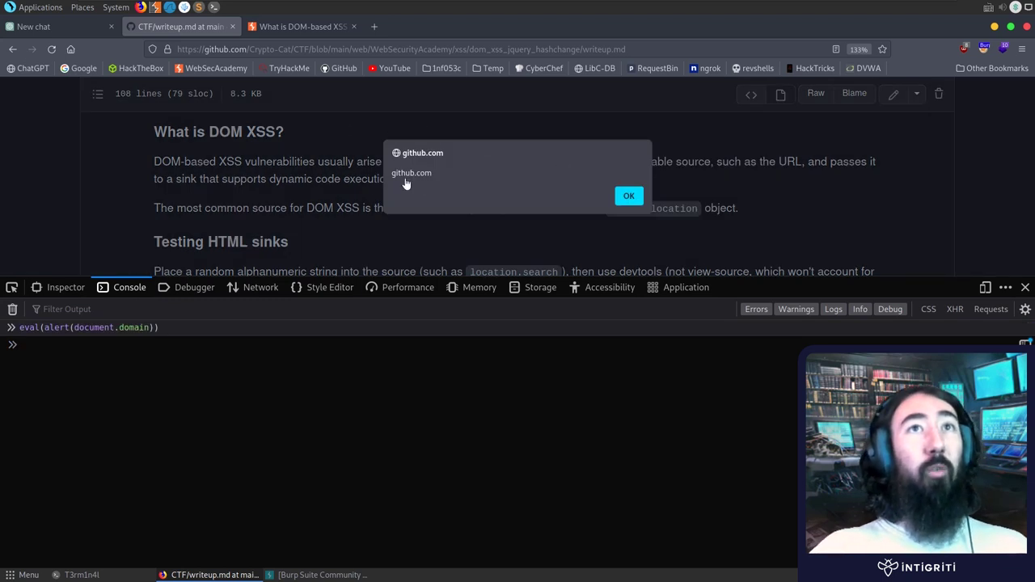
{"action": "left_click", "coordinate": [628, 196]}
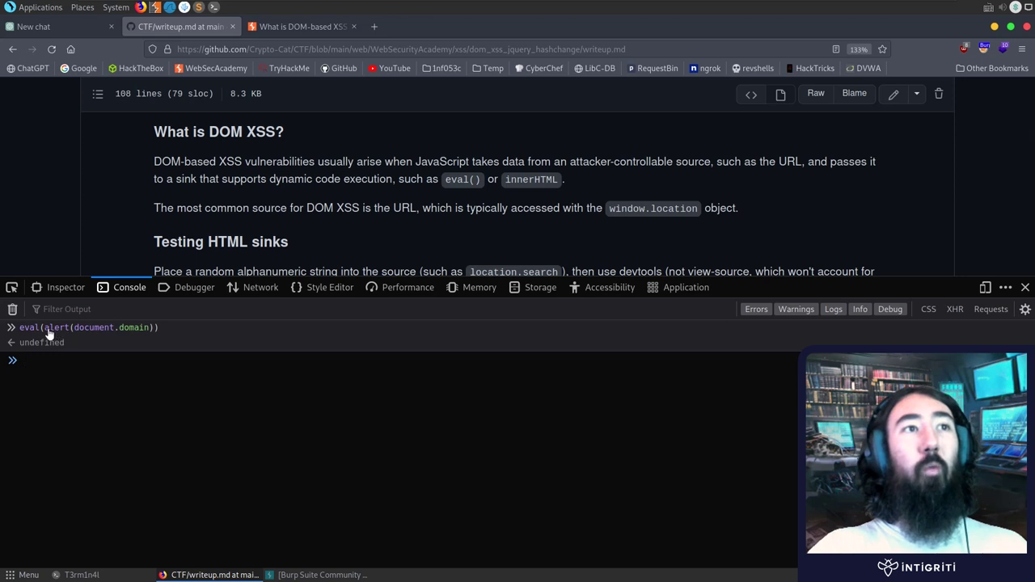
- Highlight the alert(document.domain) argument inside the executed eval command in the console
{"action": "left_click_drag", "start_coordinate": [44, 332], "coordinate": [152, 333]}
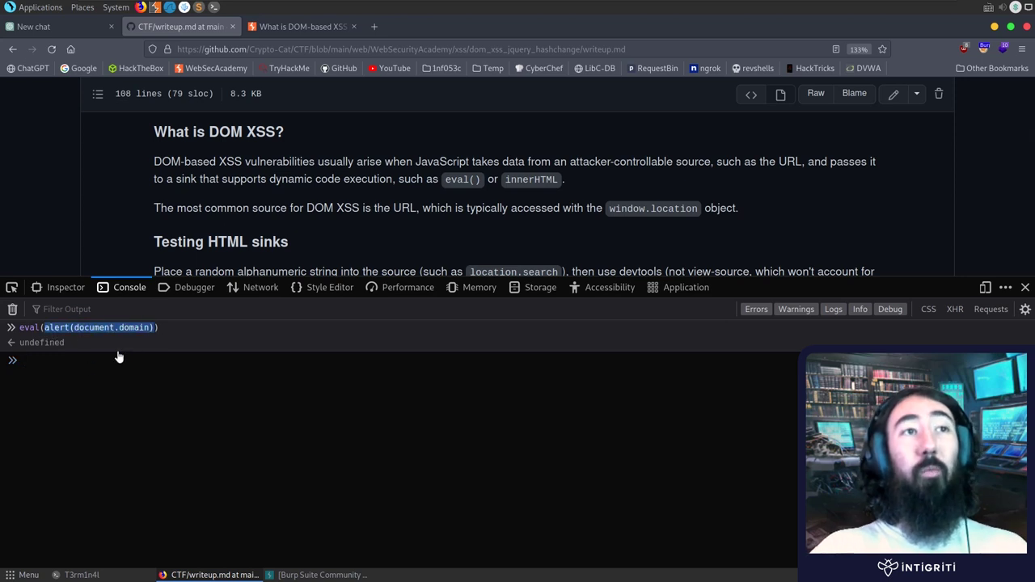
{"action": "left_click", "coordinate": [145, 334]}
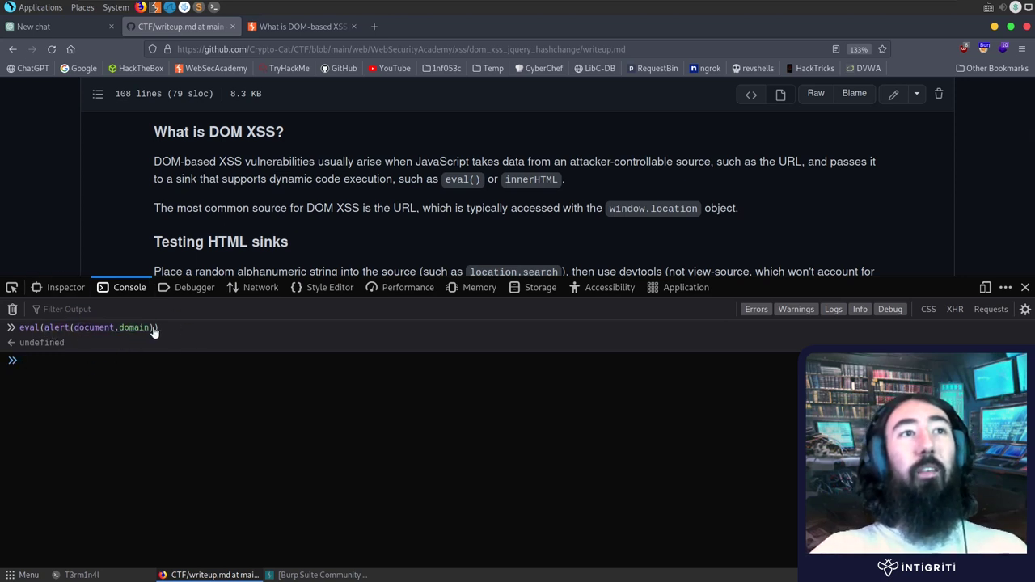
{"action": "left_click_drag", "start_coordinate": [153, 332], "coordinate": [45, 332]}
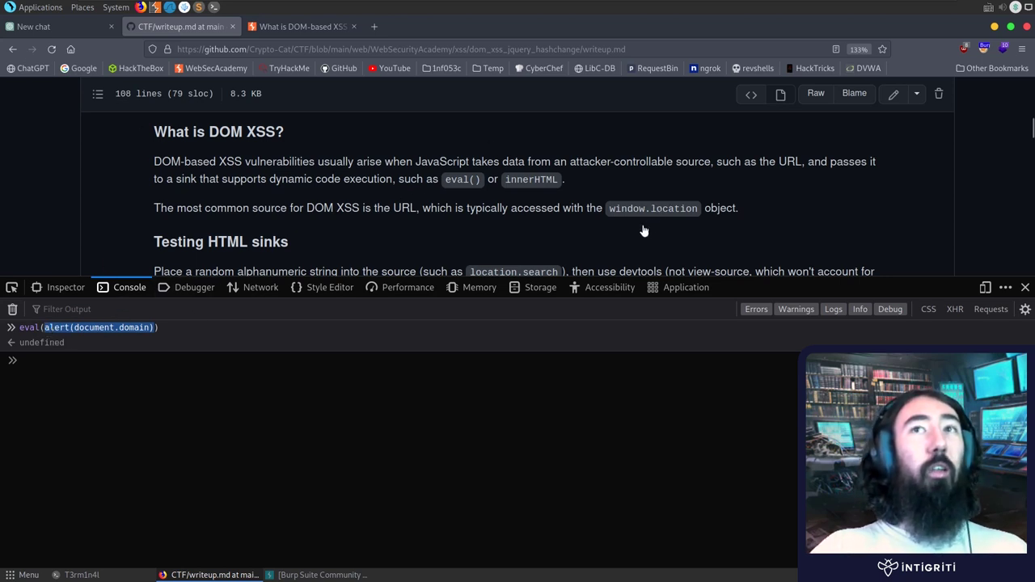
{"action": "left_click", "coordinate": [143, 327]}
{"action": "mouse_move", "coordinate": [153, 332]}
{"action": "left_mouse_down"}
{"action": "mouse_move", "coordinate": [42, 332]}
{"action": "mouse_move", "coordinate": [156, 333]}
{"action": "left_mouse_up"}
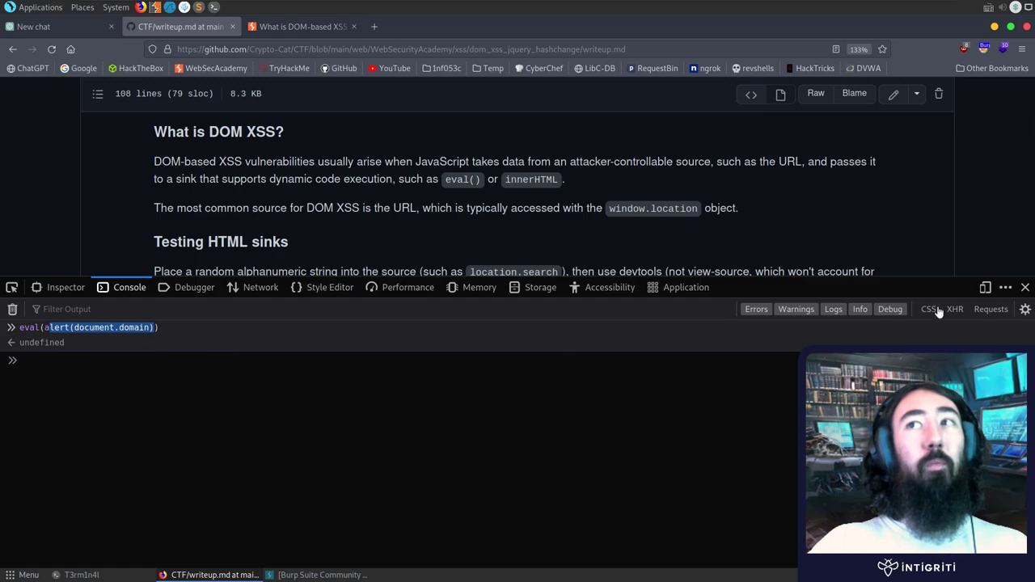
- Close the developer tools and read the "Testing HTML sinks" section, highlighting location.search, the view-source caveat and the attribute breakout advice
{"action": "key", "text": "F12"}
{"action": "scroll", "coordinate": [171, 143], "scroll_direction": "down", "scroll_amount": 3}
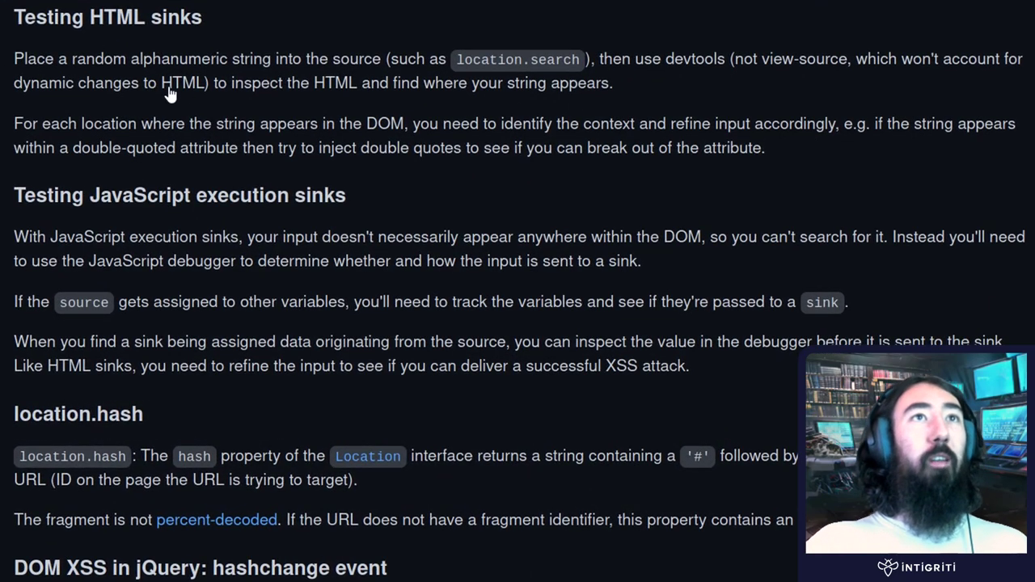
{"action": "left_click_drag", "start_coordinate": [583, 63], "coordinate": [472, 78]}
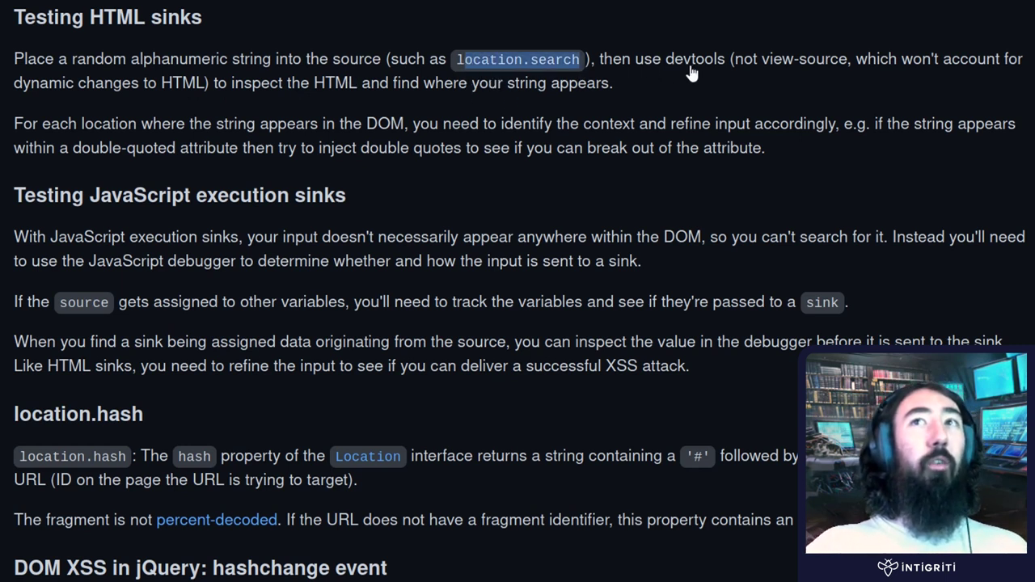
{"action": "left_click_drag", "start_coordinate": [739, 69], "coordinate": [835, 71]}
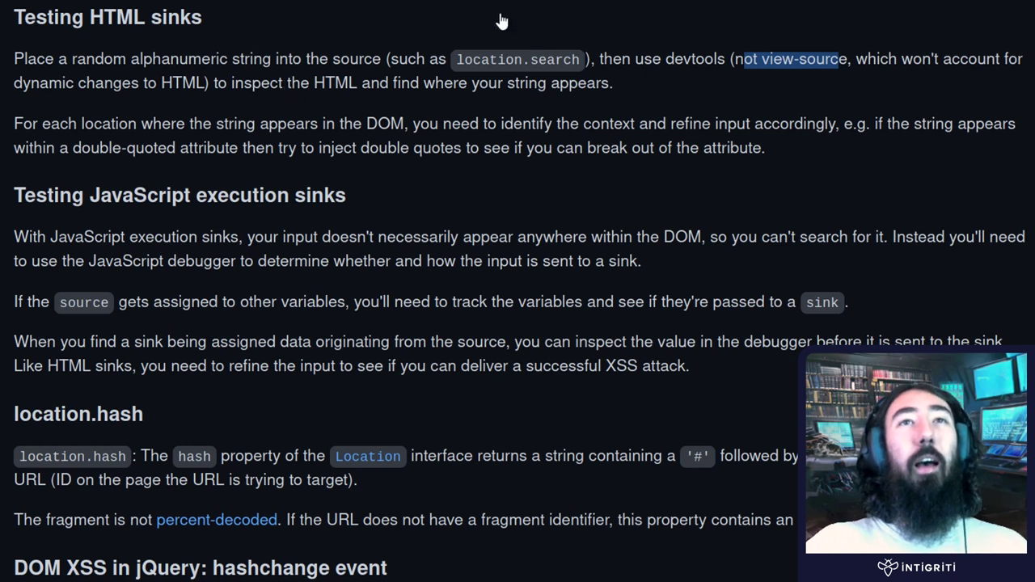
{"action": "left_click", "coordinate": [695, 67]}
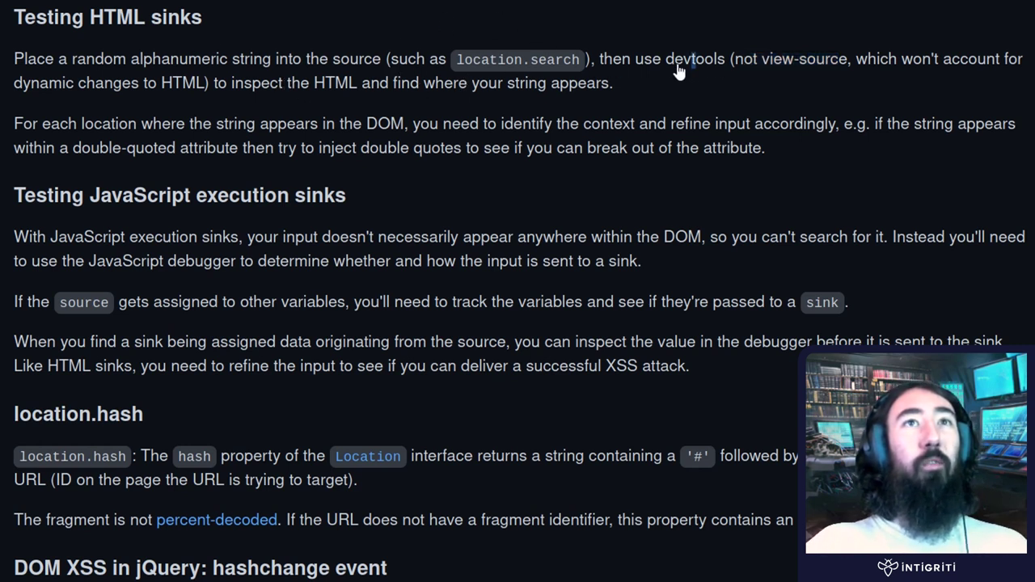
{"action": "left_click_drag", "start_coordinate": [311, 84], "coordinate": [517, 97]}
{"action": "left_click_drag", "start_coordinate": [577, 67], "coordinate": [462, 73]}
{"action": "left_click", "coordinate": [462, 74]}
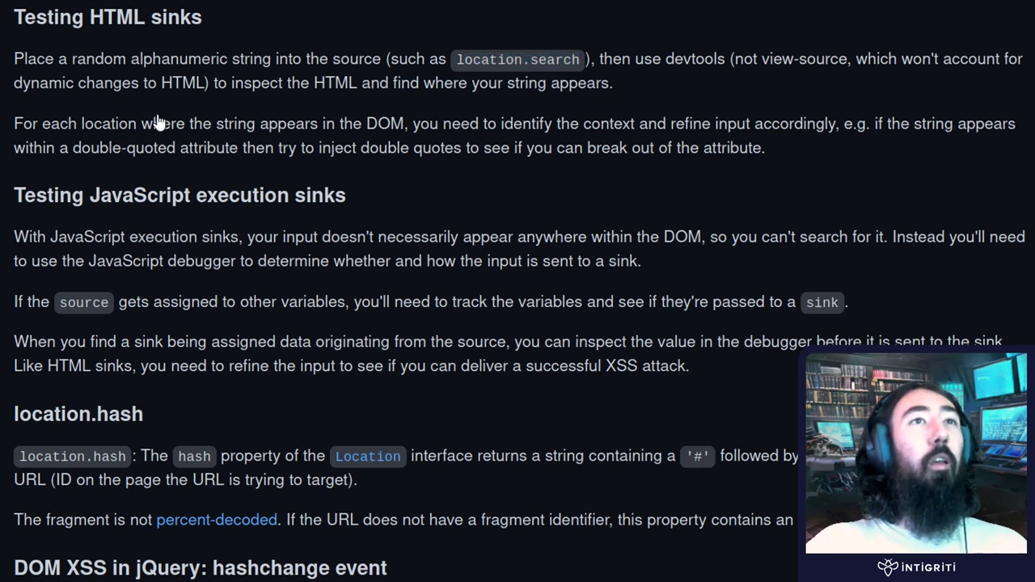
{"action": "left_click_drag", "start_coordinate": [368, 130], "coordinate": [404, 128]}
{"action": "left_click", "coordinate": [404, 127]}
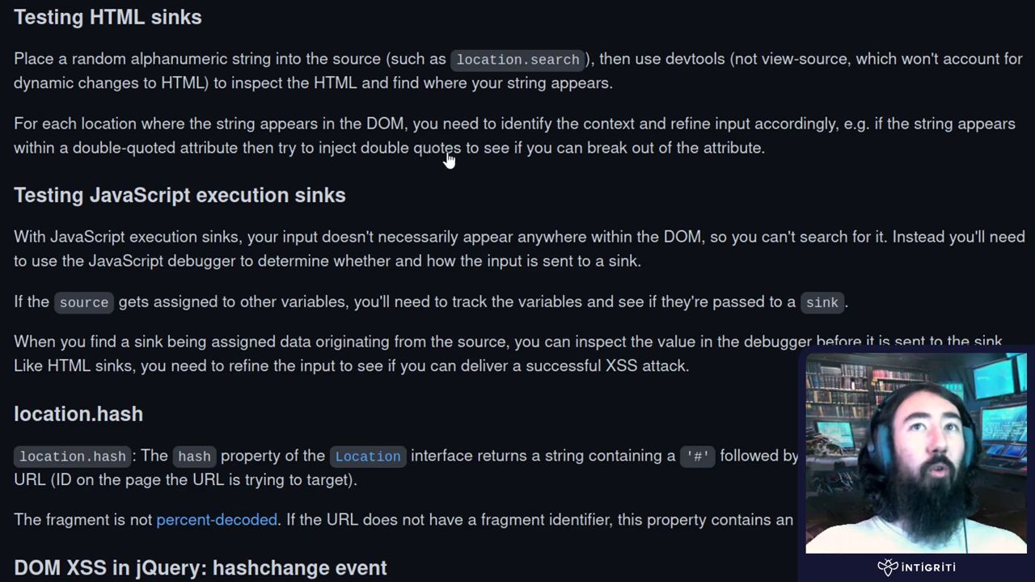
{"action": "left_click_drag", "start_coordinate": [769, 152], "coordinate": [547, 157]}
{"action": "left_click", "coordinate": [547, 157]}
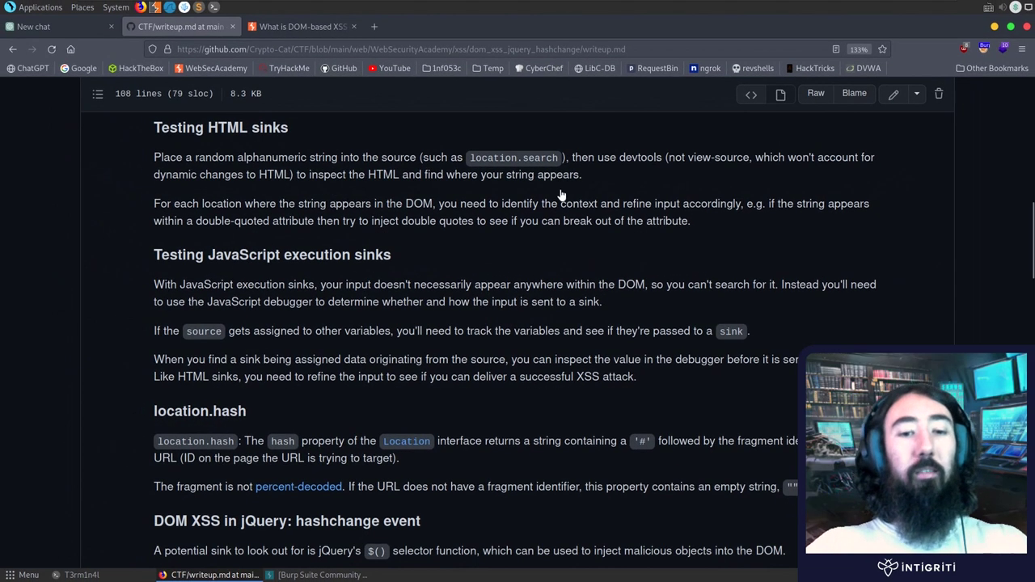
- Reopen the web console and evaluate location.search for the writeup page
{"action": "key", "text": "ctrl+shift+k"}
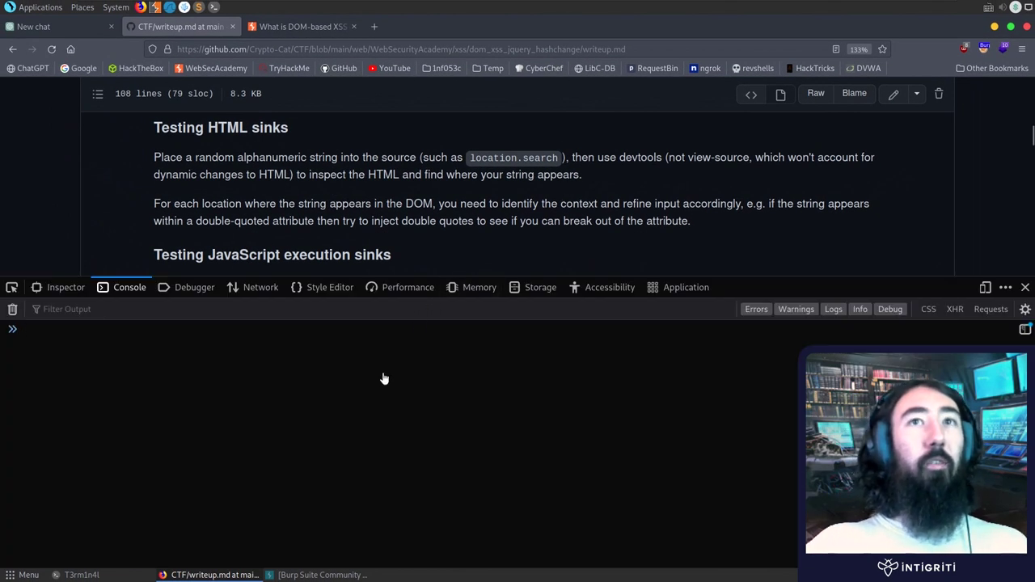
{"action": "type", "text": "location."}
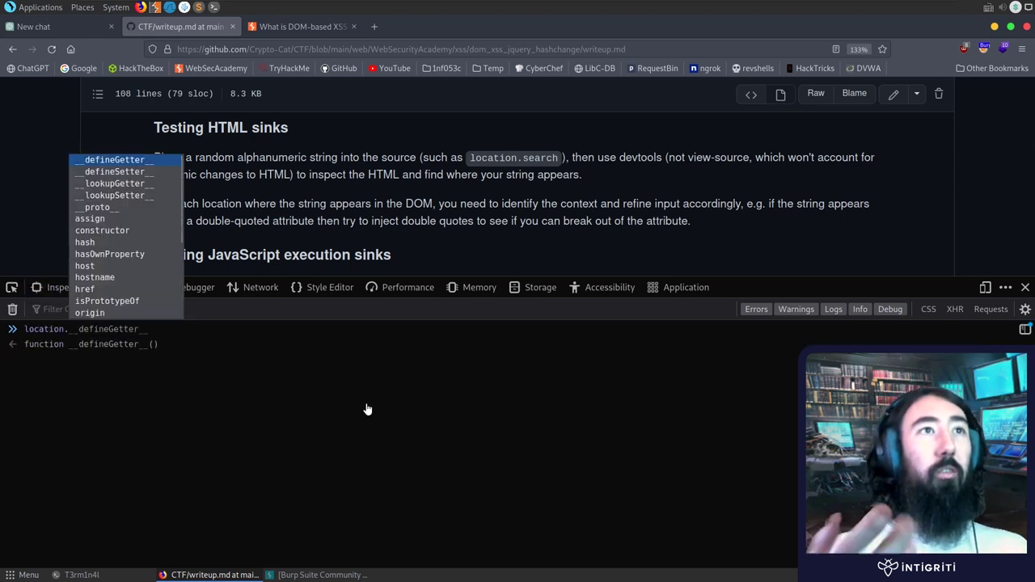
{"action": "scroll", "coordinate": [153, 279], "scroll_direction": "down", "scroll_amount": 4}
{"action": "type", "text": "search"}
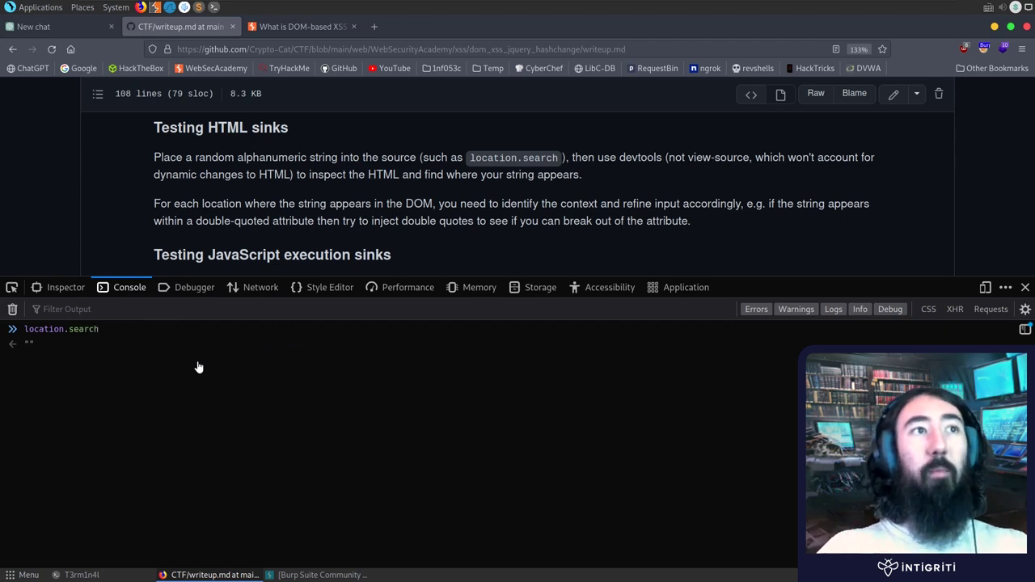
- Reload the writeup page with ?query=test appended to its URL
{"action": "left_click", "coordinate": [677, 51]}
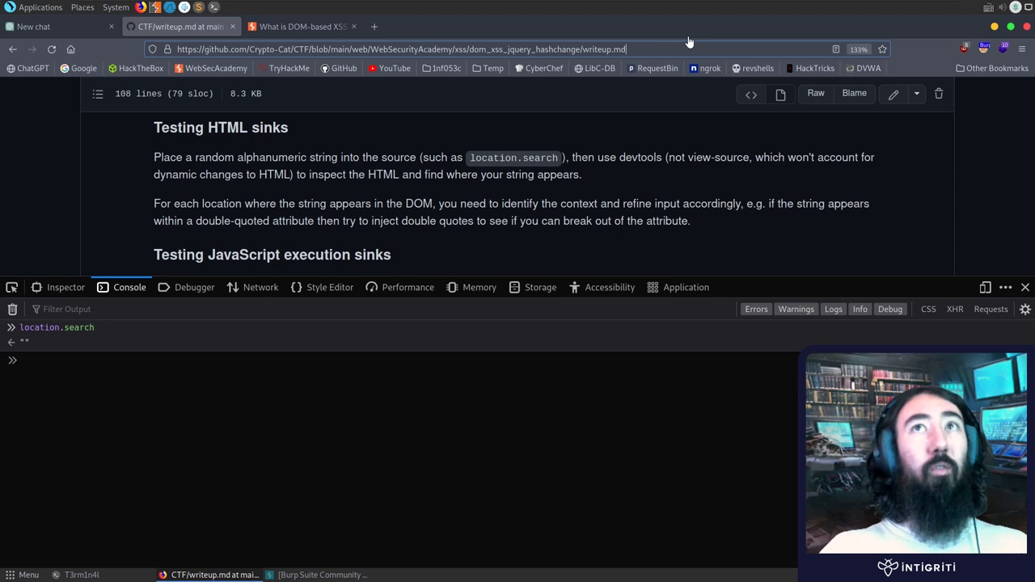
{"action": "type", "text": "?"}
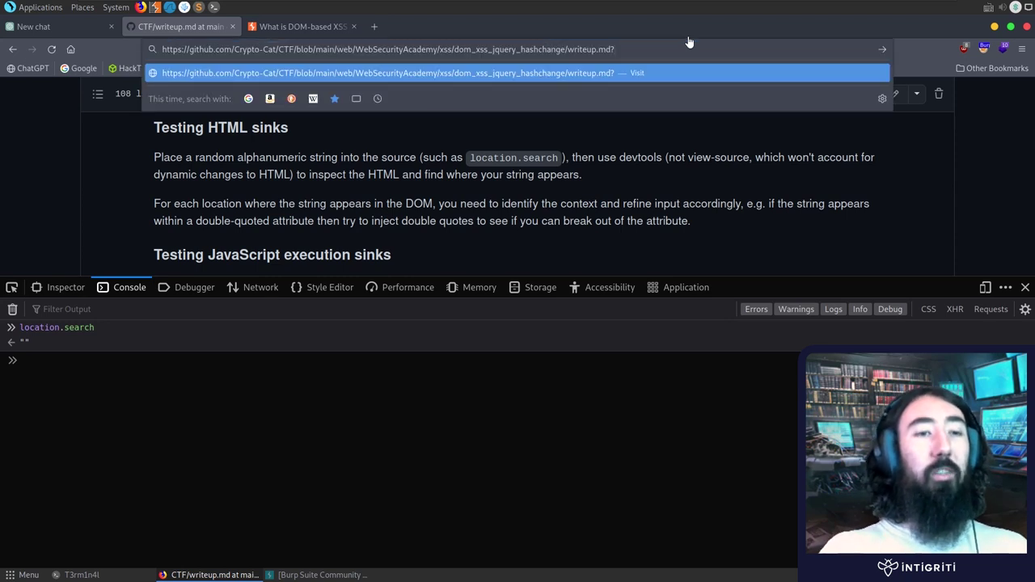
{"action": "type", "text": "?sear"}
{"action": "type", "text": "c"}
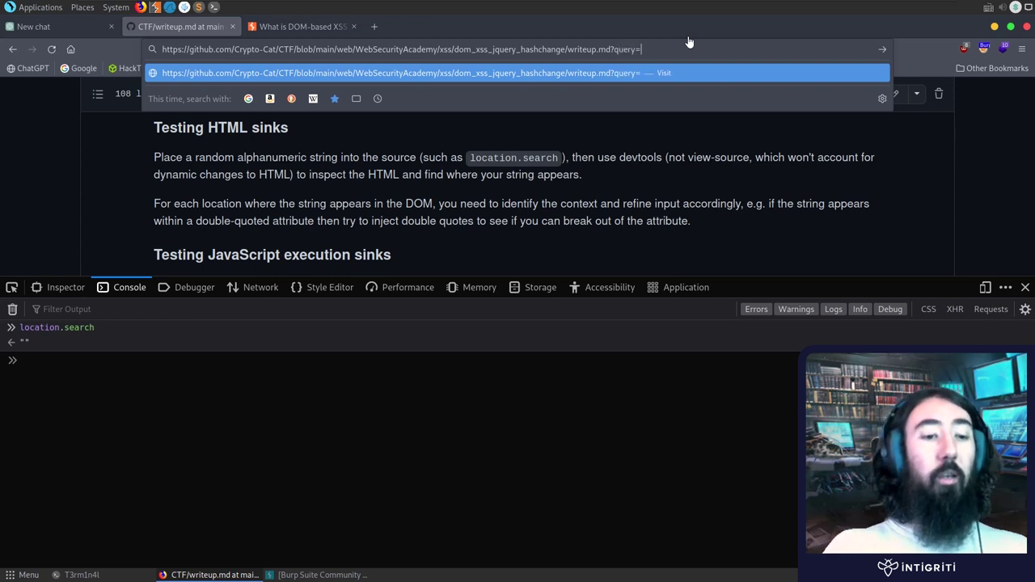
{"action": "type", "text": "test"}
{"action": "key", "text": "Return"}
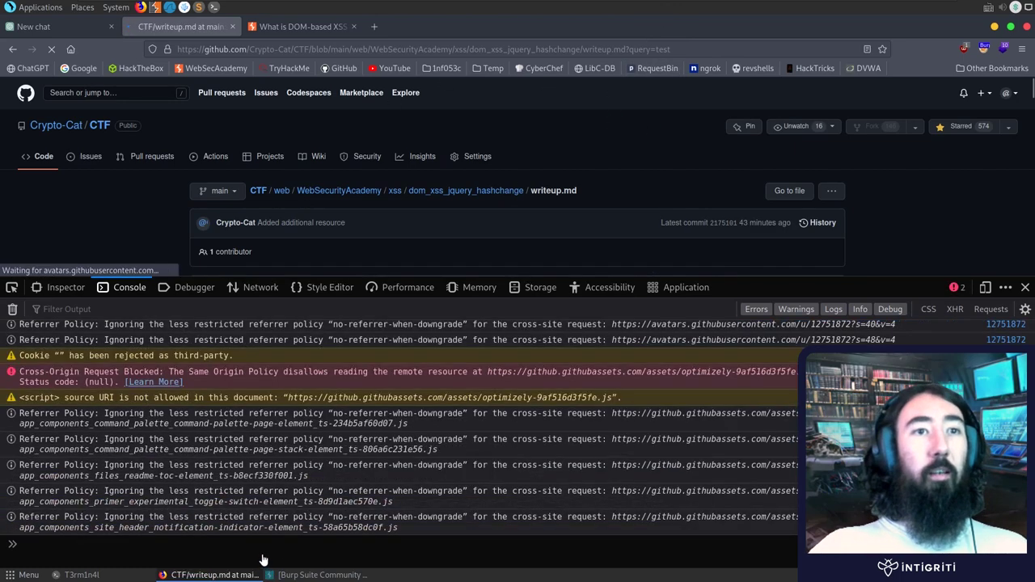
- Clear the console output and evaluate location.search for the writeup page loaded with ?query=test
{"action": "left_click", "coordinate": [259, 555]}
{"action": "type", "text": "clear()"}
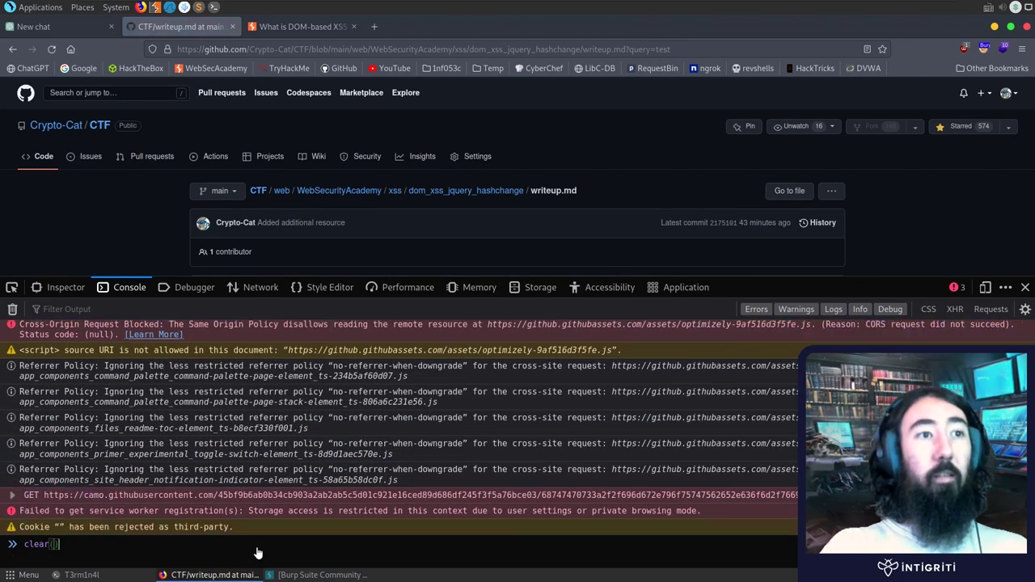
{"action": "key", "text": "Return"}
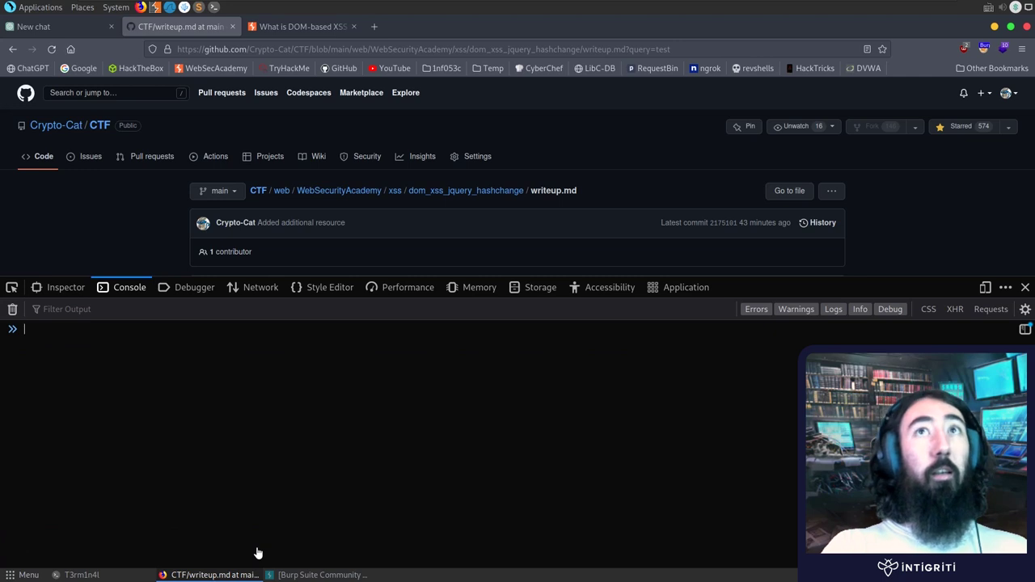
{"action": "type", "text": "location.search"}
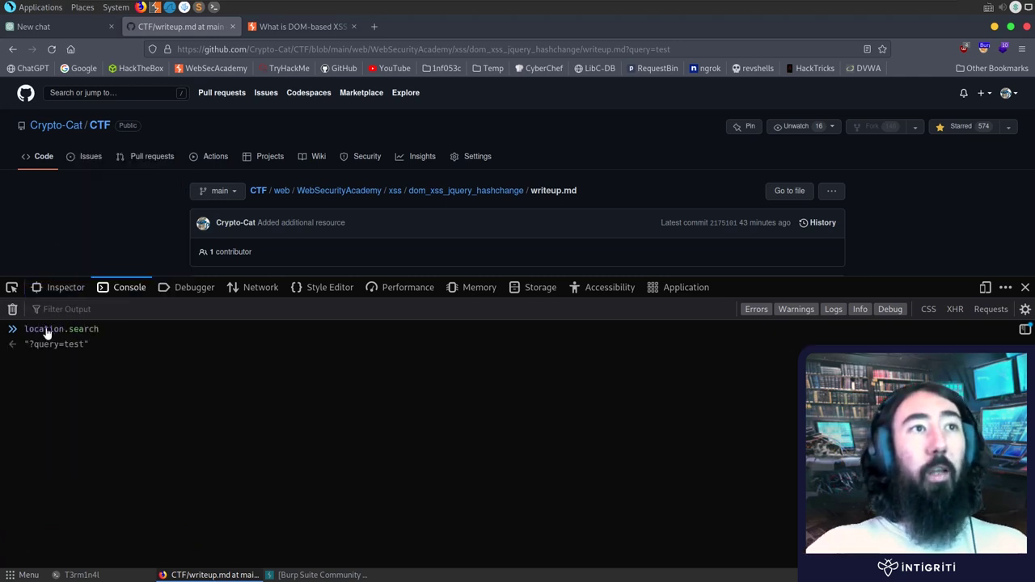
- Highlight the string returned by location.search and the matching query string in the page URL, then close the developer tools
{"action": "left_click_drag", "start_coordinate": [31, 350], "coordinate": [81, 348]}
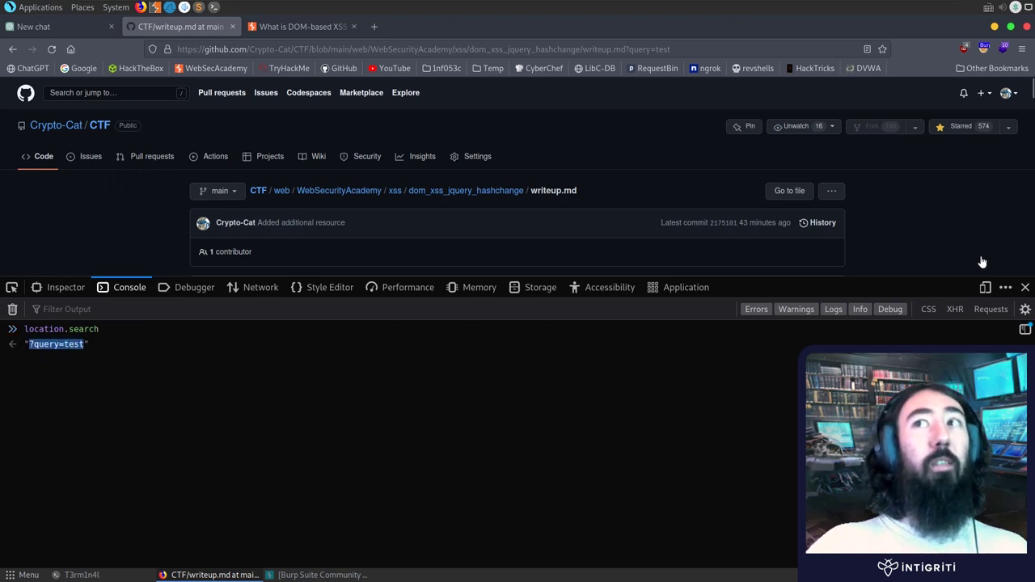
{"action": "left_click", "coordinate": [93, 348]}
{"action": "left_click_drag", "start_coordinate": [93, 347], "coordinate": [27, 346]}
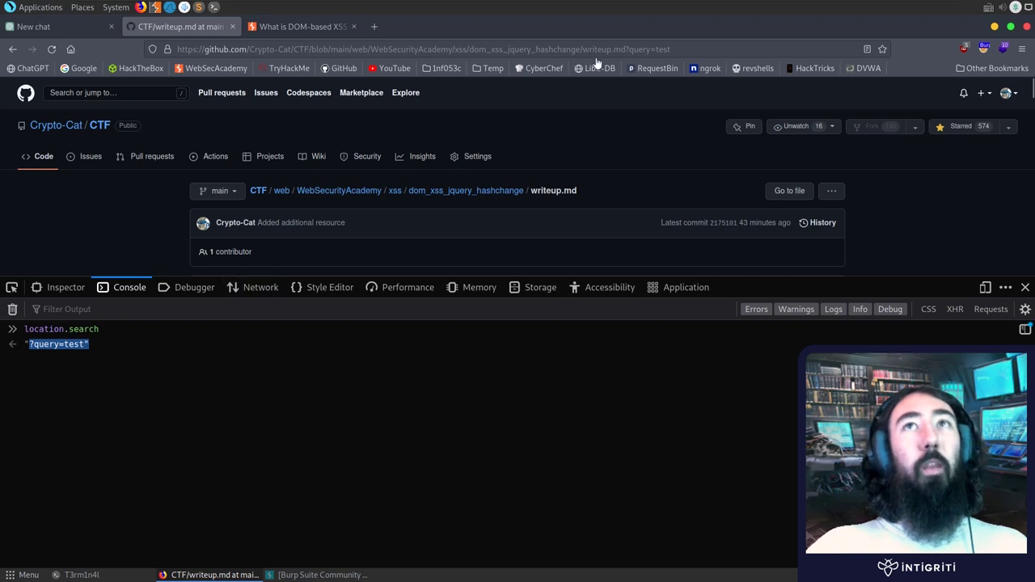
{"action": "left_click_drag", "start_coordinate": [671, 51], "coordinate": [625, 54]}
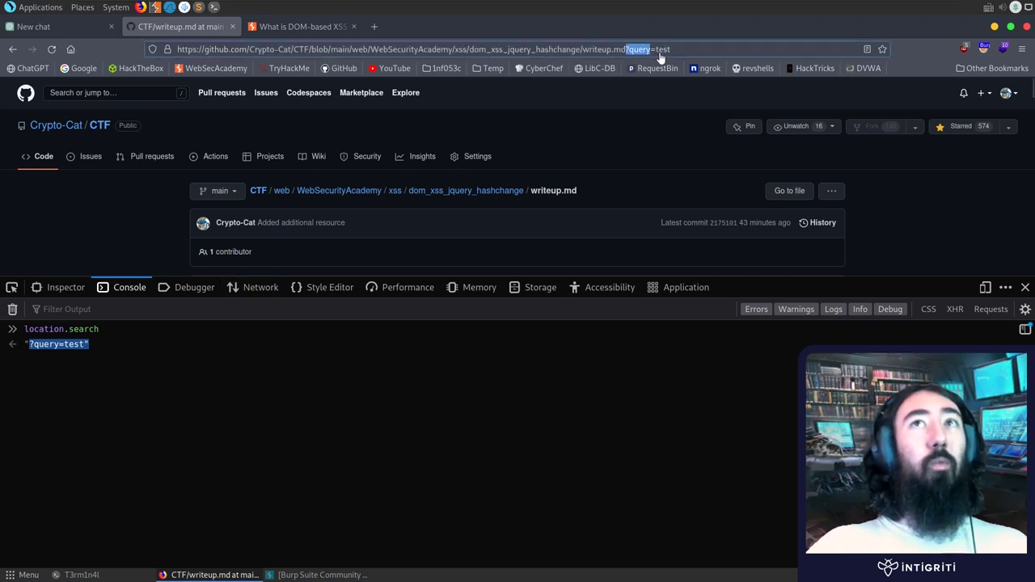
{"action": "left_click_drag", "start_coordinate": [692, 53], "coordinate": [633, 52]}
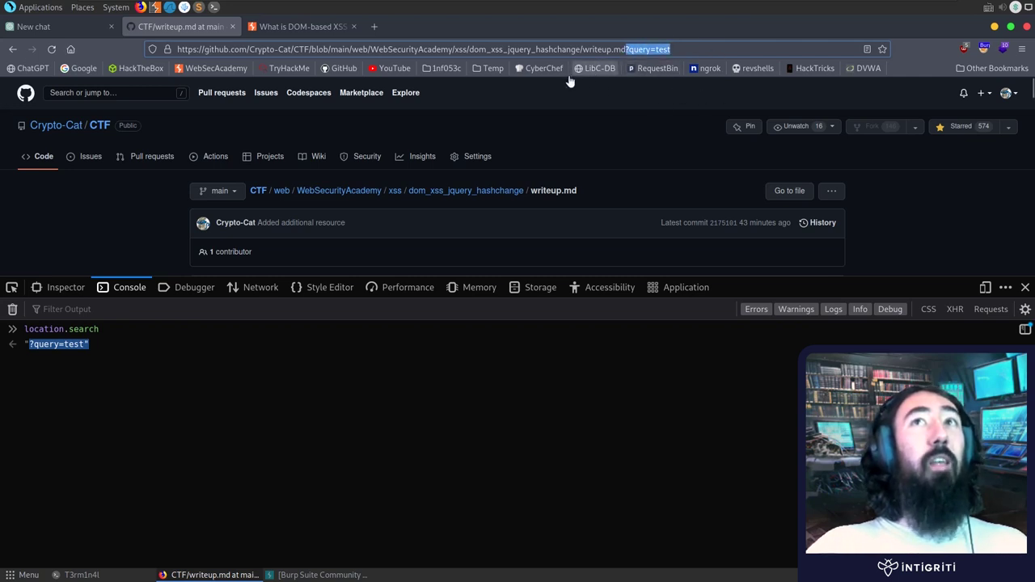
{"action": "left_click", "coordinate": [1025, 287]}
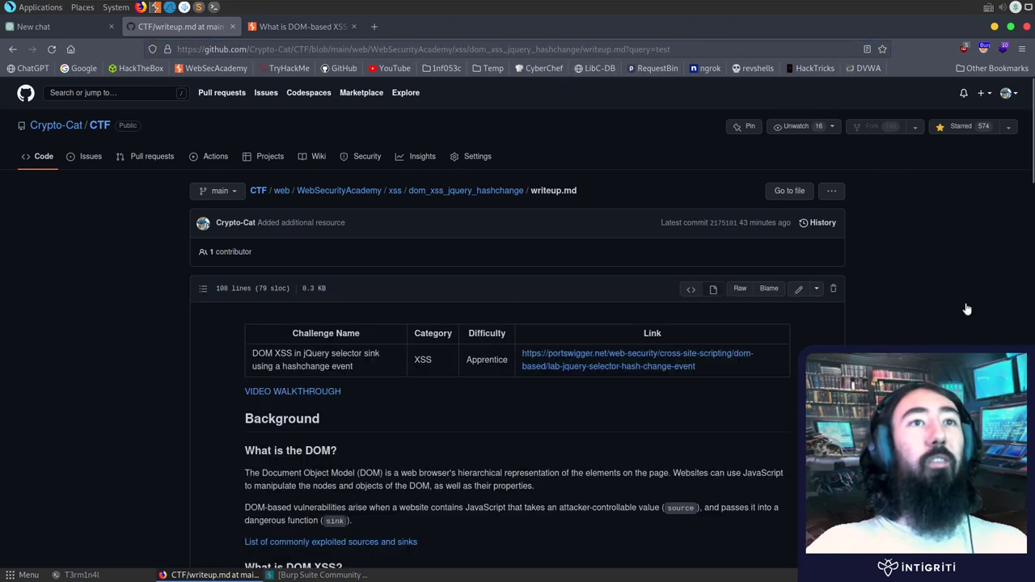
- Go to the "Testing JavaScript execution sinks" section and expand the github.githubassets.com assets folder in the JavaScript debugger
{"action": "scroll", "coordinate": [518, 323], "scroll_direction": "down", "scroll_amount": 10}
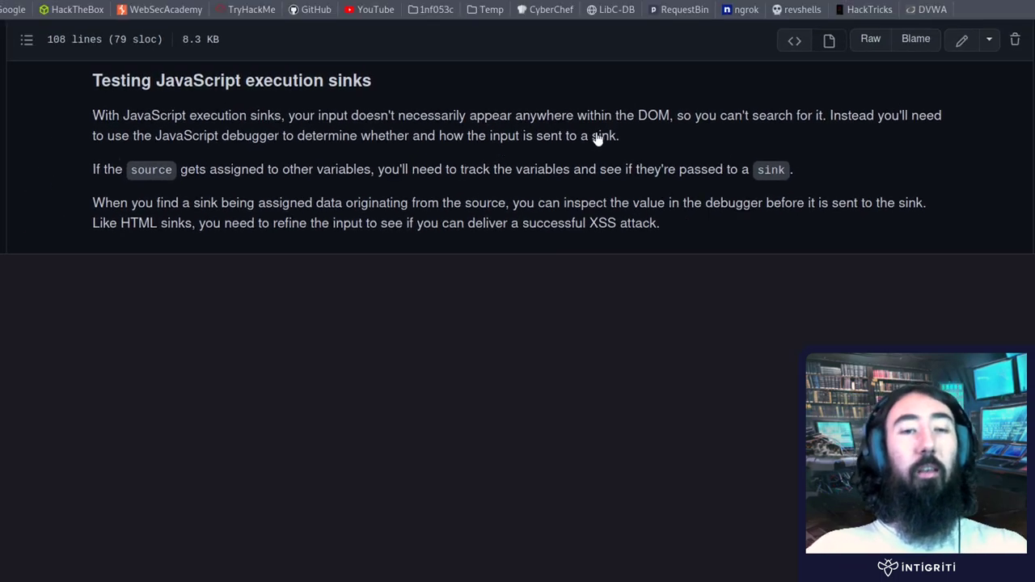
{"action": "key", "text": "F12"}
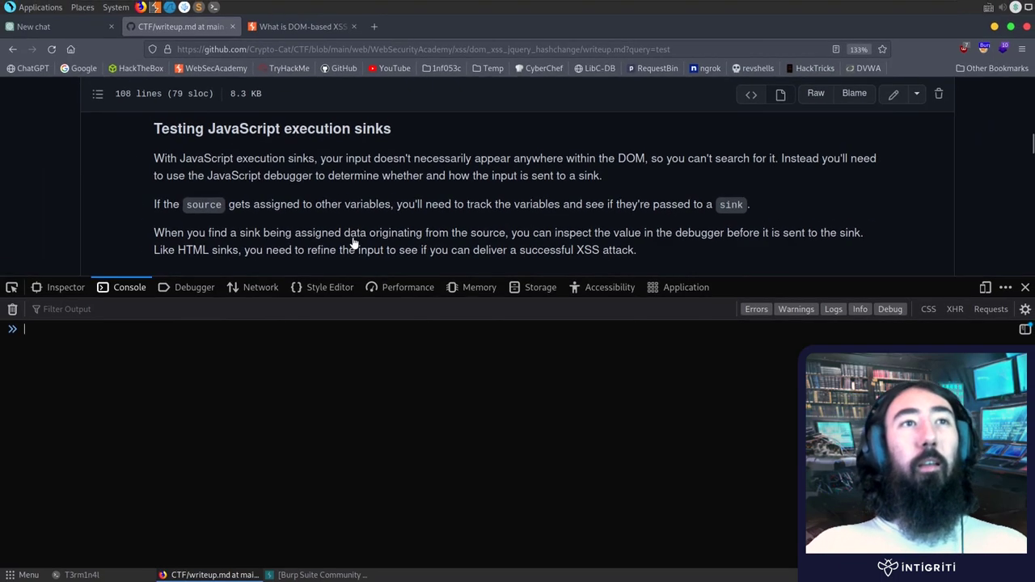
{"action": "left_click", "coordinate": [198, 288]}
{"action": "left_click", "coordinate": [23, 353]}
{"action": "left_click", "coordinate": [71, 369]}
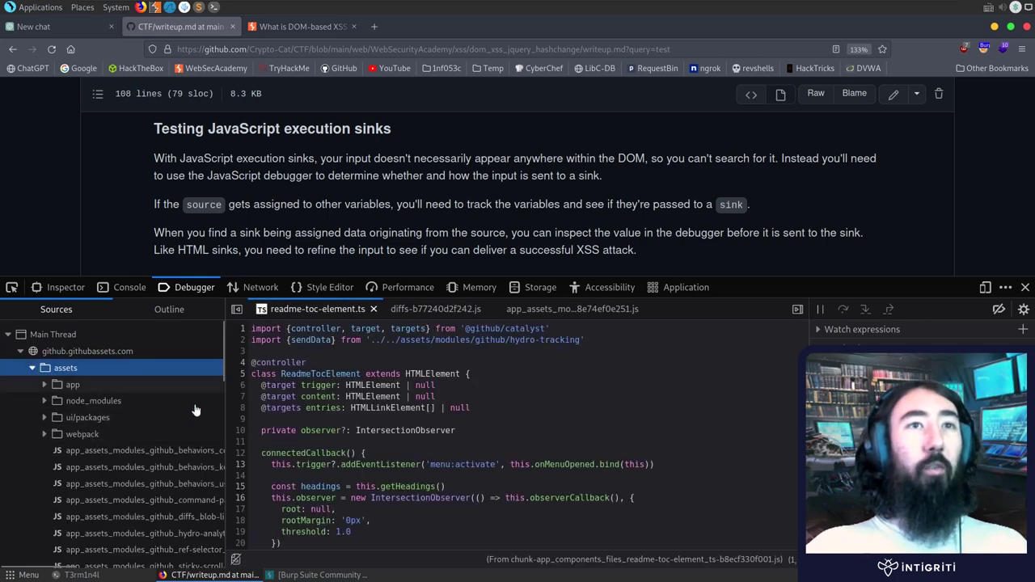
- View the primer experimental and site header notification chunk scripts and diffs-b77240d2f242.js in the debugger
{"action": "scroll", "coordinate": [162, 396], "scroll_direction": "down", "scroll_amount": 5}
{"action": "left_click", "coordinate": [130, 408]}
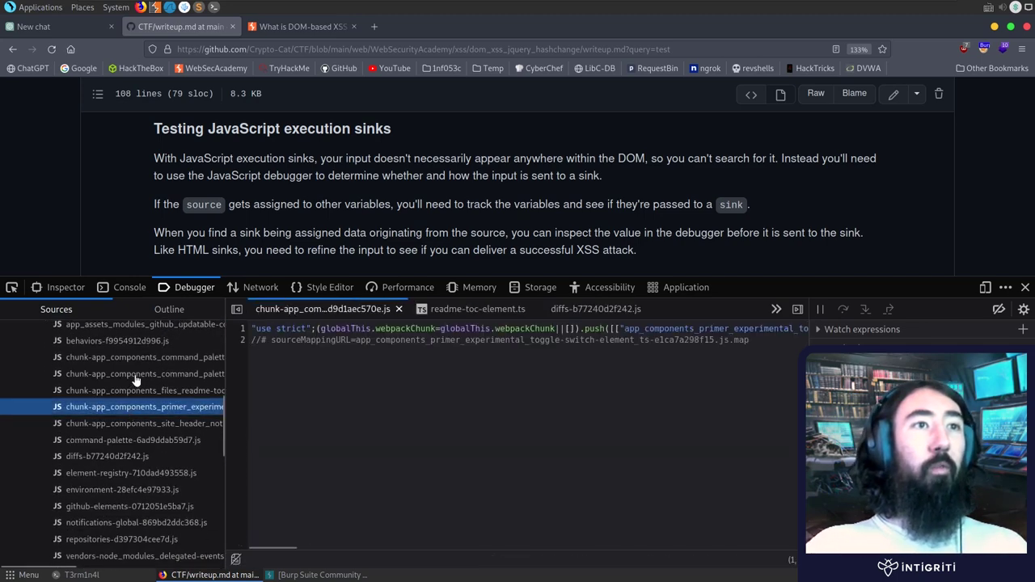
{"action": "left_click", "coordinate": [570, 397]}
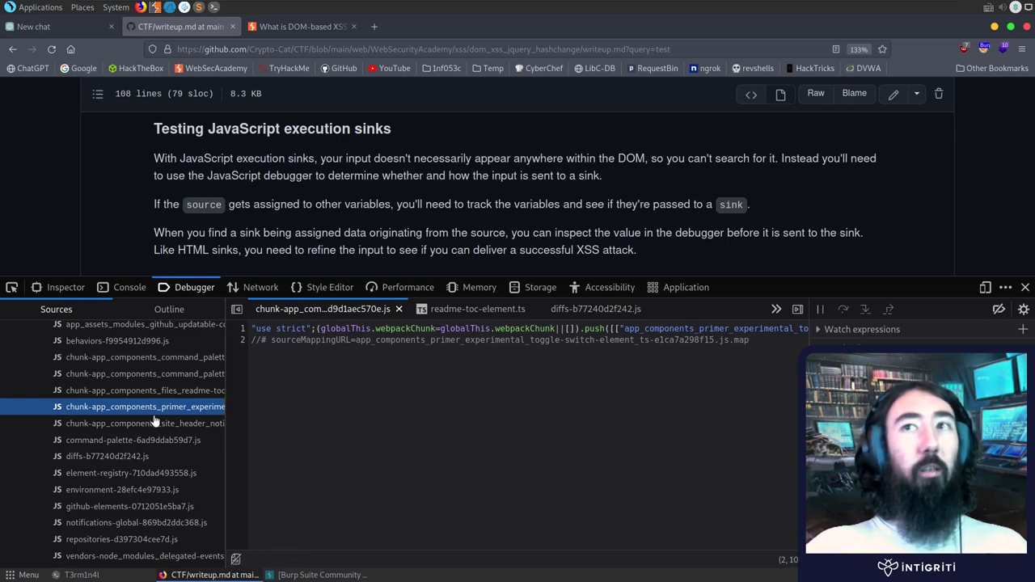
{"action": "left_click", "coordinate": [114, 425]}
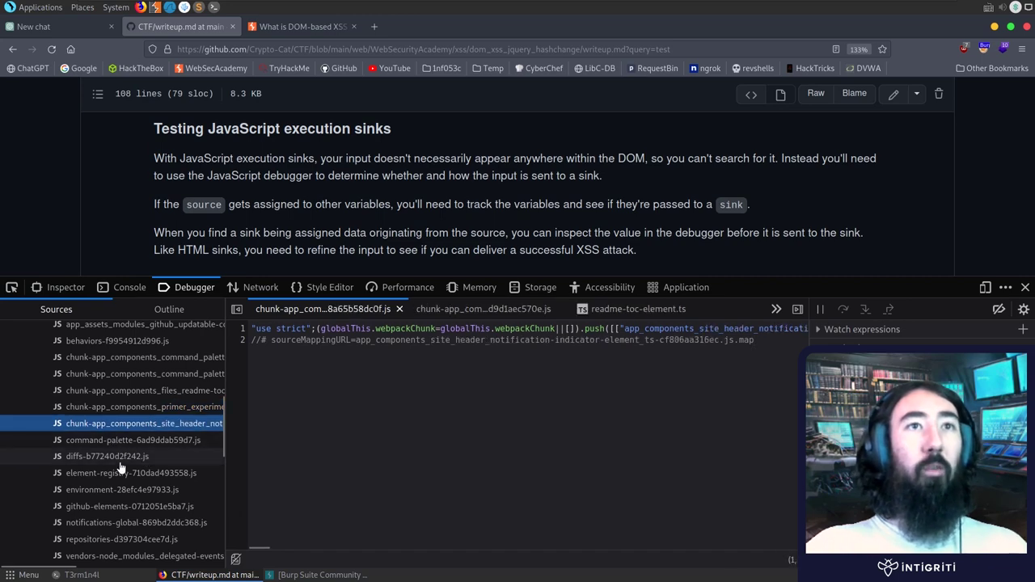
{"action": "left_click", "coordinate": [121, 460]}
{"action": "scroll", "coordinate": [123, 473], "scroll_direction": "up", "scroll_amount": 3}
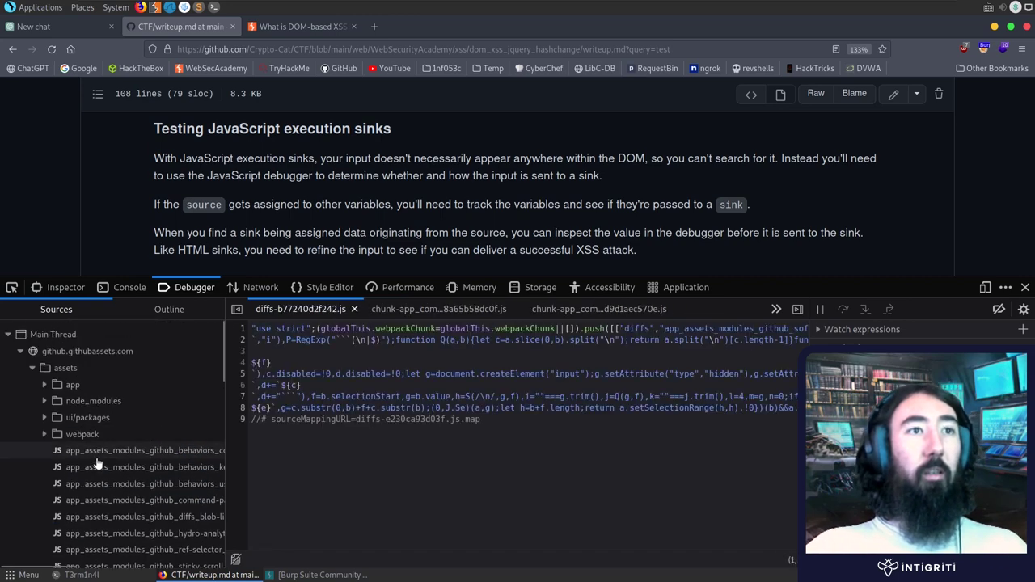
- Browse the node_modules and app source folders, examine readme-toc-element.ts under app/components/files, and close the developer tools
{"action": "left_click", "coordinate": [85, 453]}
{"action": "left_click", "coordinate": [45, 404]}
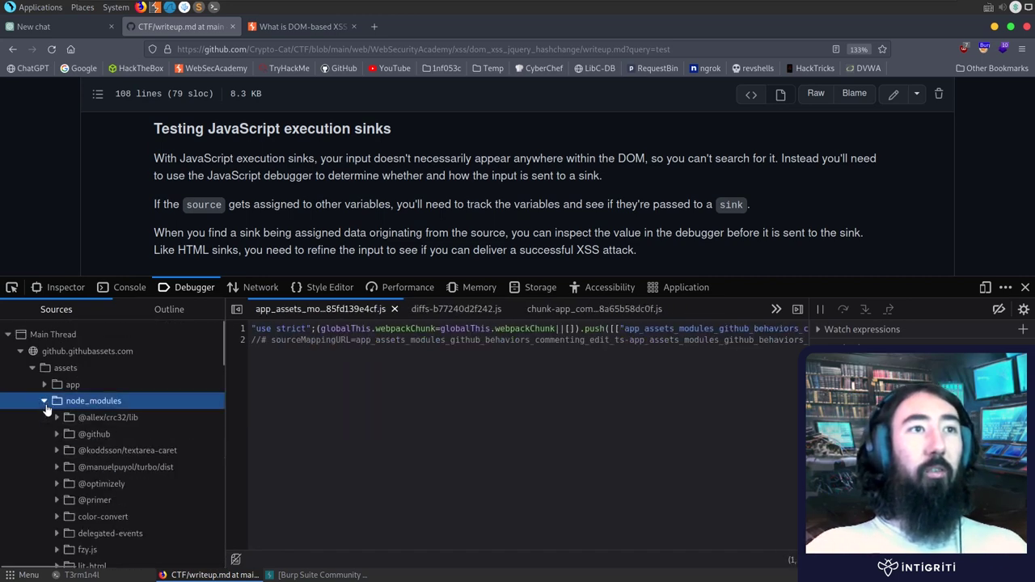
{"action": "left_click", "coordinate": [45, 385]}
{"action": "left_click", "coordinate": [82, 417]}
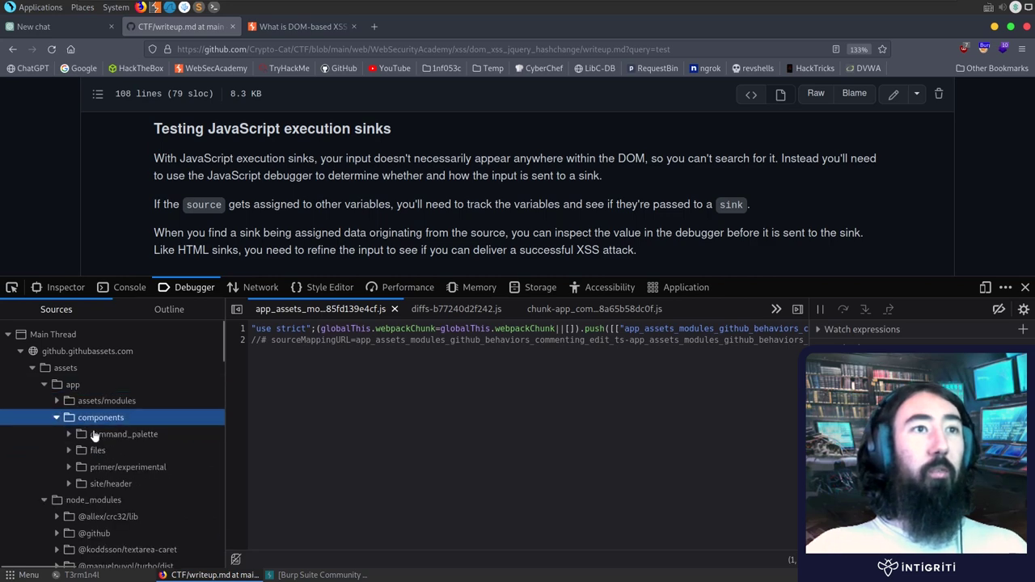
{"action": "left_click", "coordinate": [97, 451]}
{"action": "left_click", "coordinate": [126, 467]}
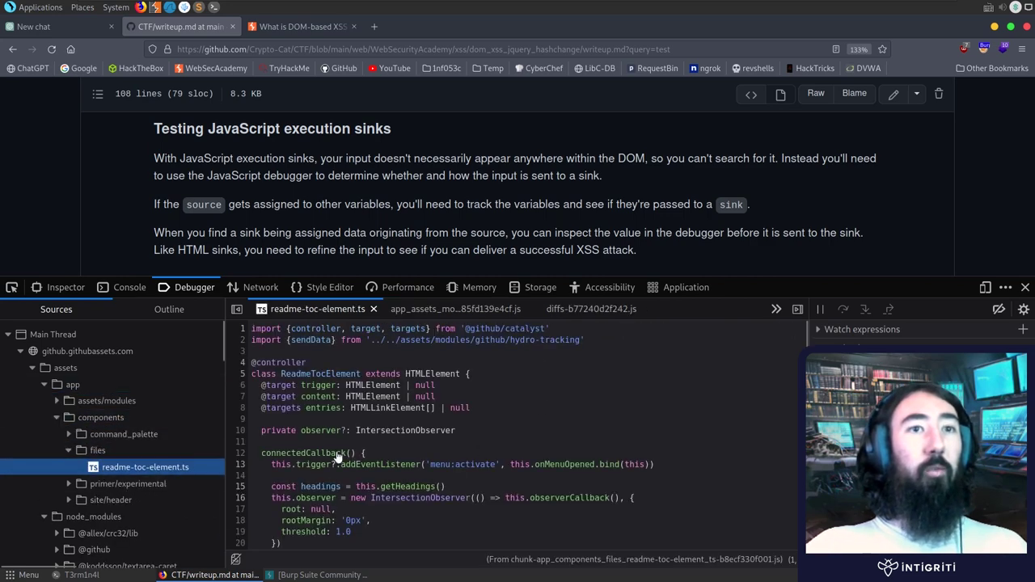
{"action": "scroll", "coordinate": [356, 490], "scroll_direction": "down", "scroll_amount": 15}
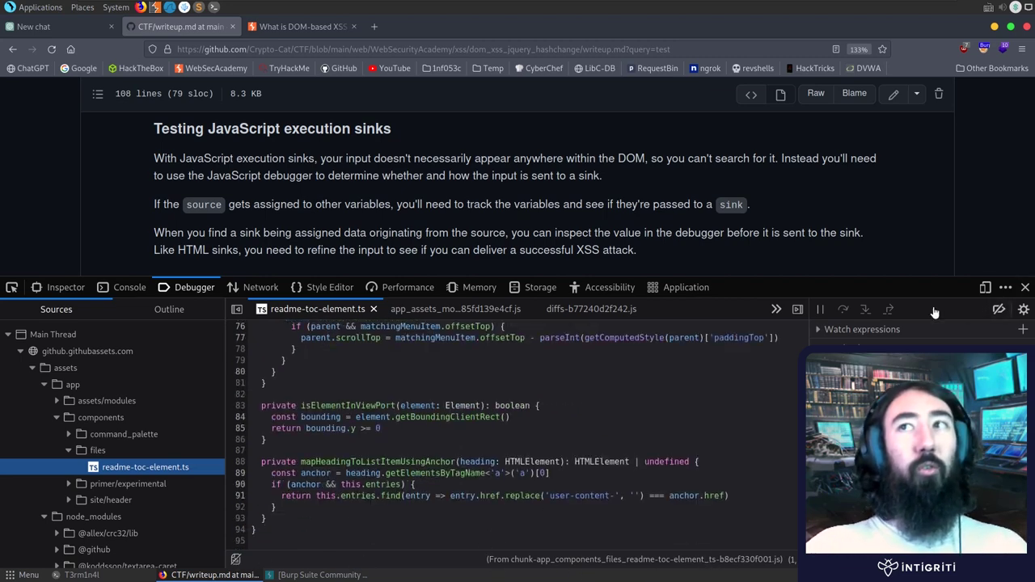
{"action": "left_click", "coordinate": [1025, 289]}
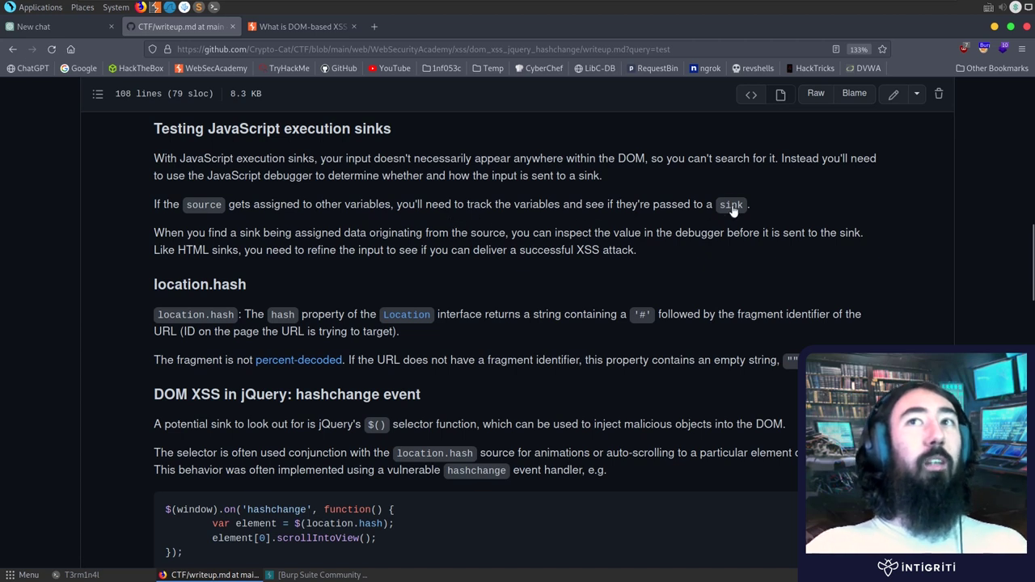
- Reopen the debugger, set a breakpoint on line 13 of readme-toc-element.ts, and close the developer tools
{"action": "key", "text": "ctrl+shift+i"}
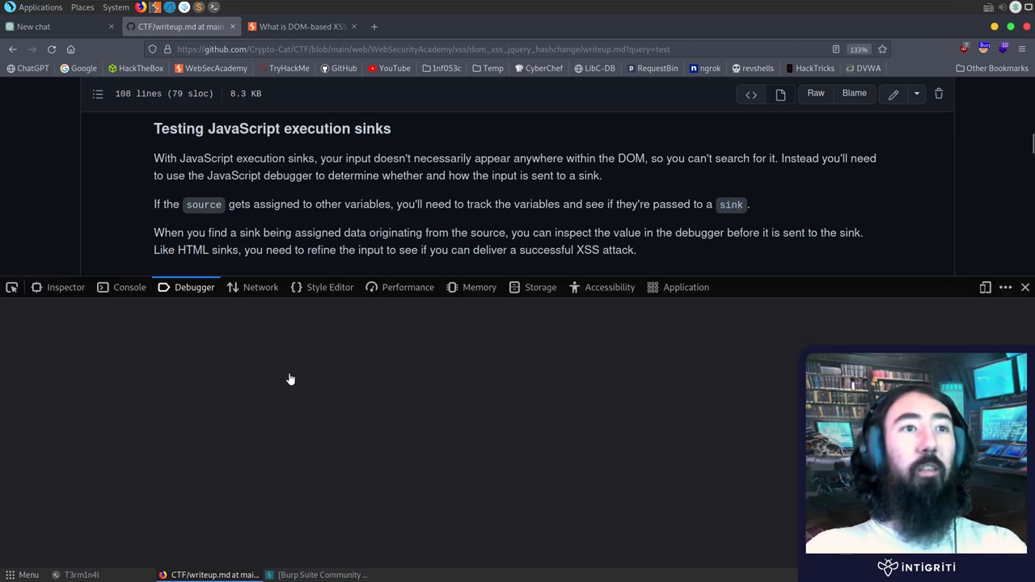
{"action": "left_click", "coordinate": [66, 367]}
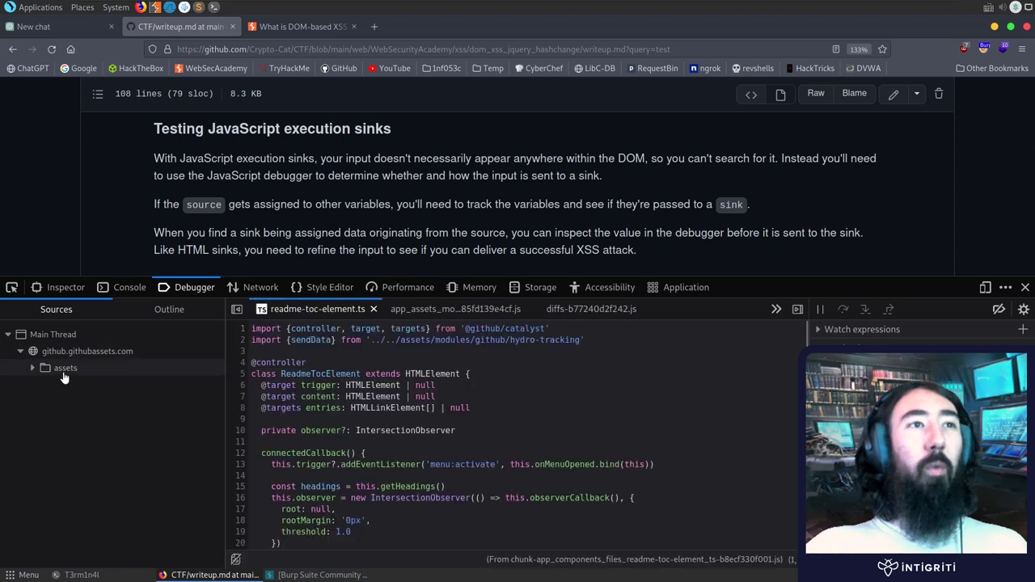
{"action": "left_click", "coordinate": [241, 465]}
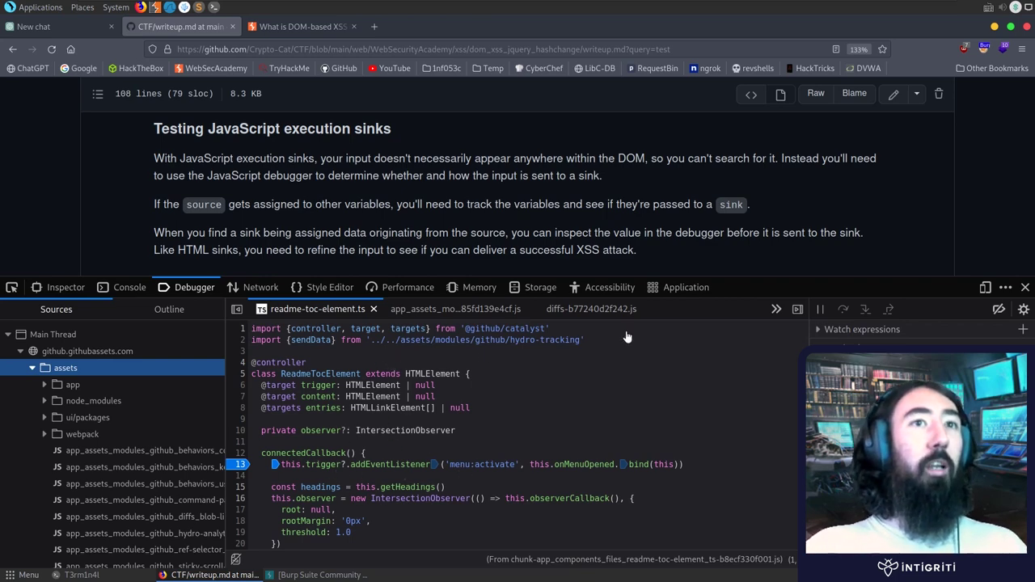
{"action": "left_click", "coordinate": [1025, 290]}
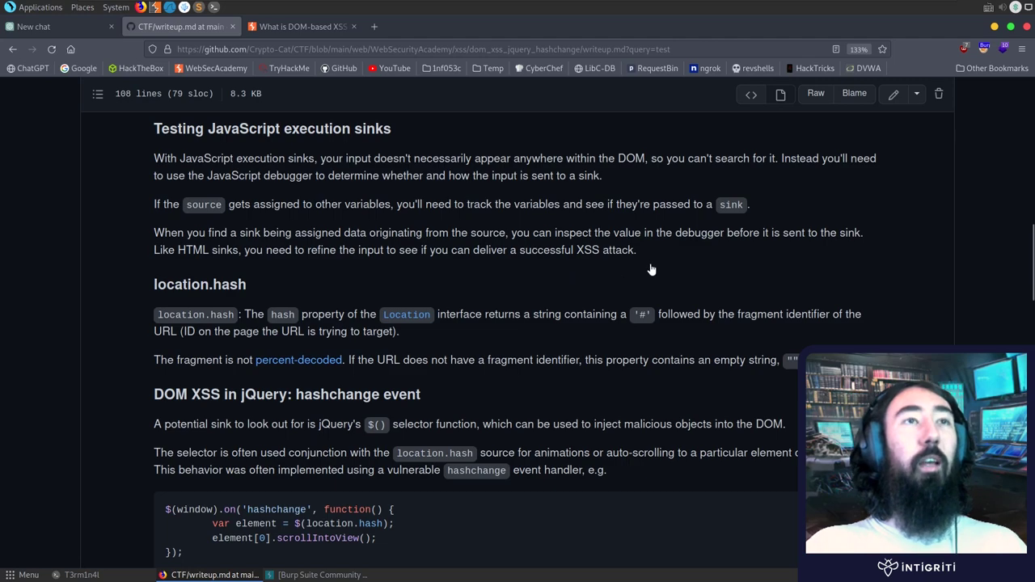
- Read the writeup's location.hash section, pointing out the '#' string and the note that the fragment is not percent-decoded
{"action": "scroll", "coordinate": [652, 270], "scroll_direction": "down", "scroll_amount": 3}
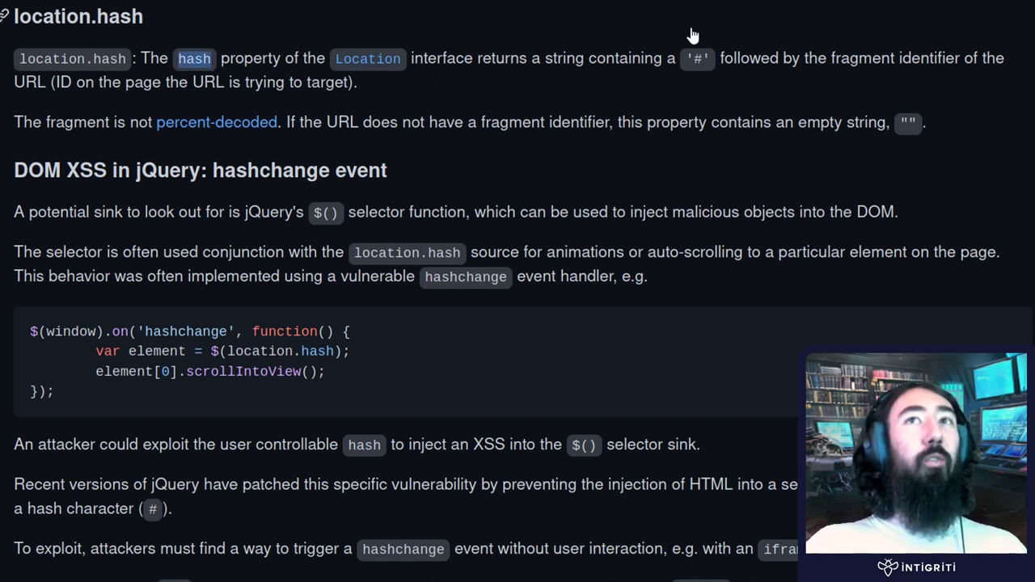
{"action": "left_click", "coordinate": [707, 59]}
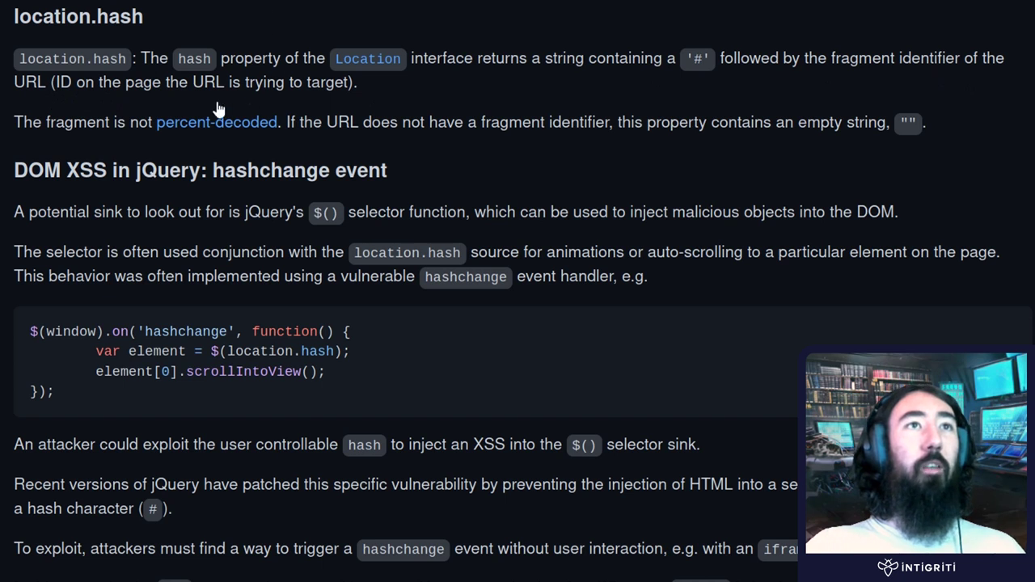
{"action": "left_click_drag", "start_coordinate": [87, 125], "coordinate": [293, 125]}
{"action": "left_click", "coordinate": [364, 125]}
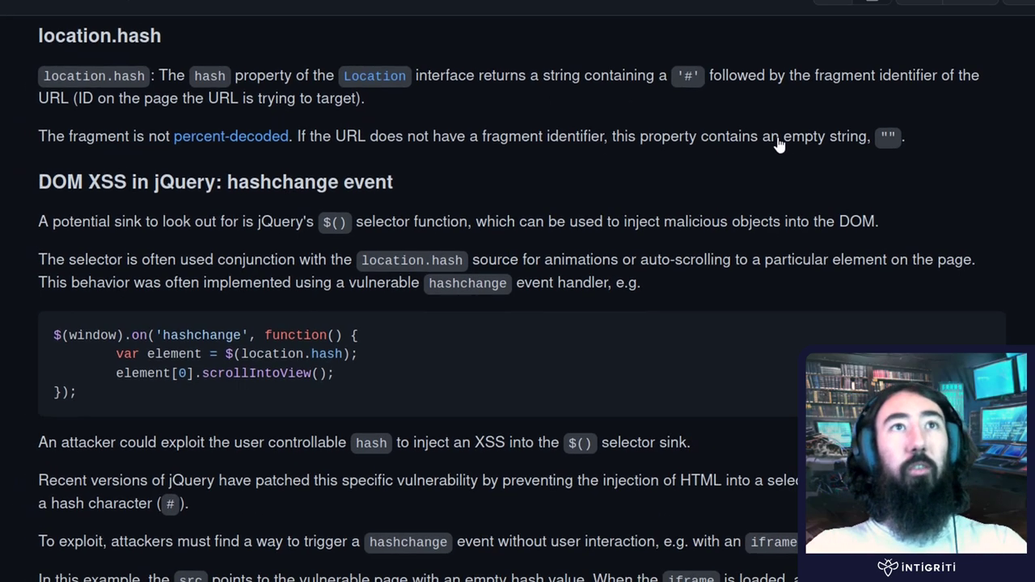
- Reopen the web console and evaluate location.hash for the writeup page
{"action": "key", "text": "F12"}
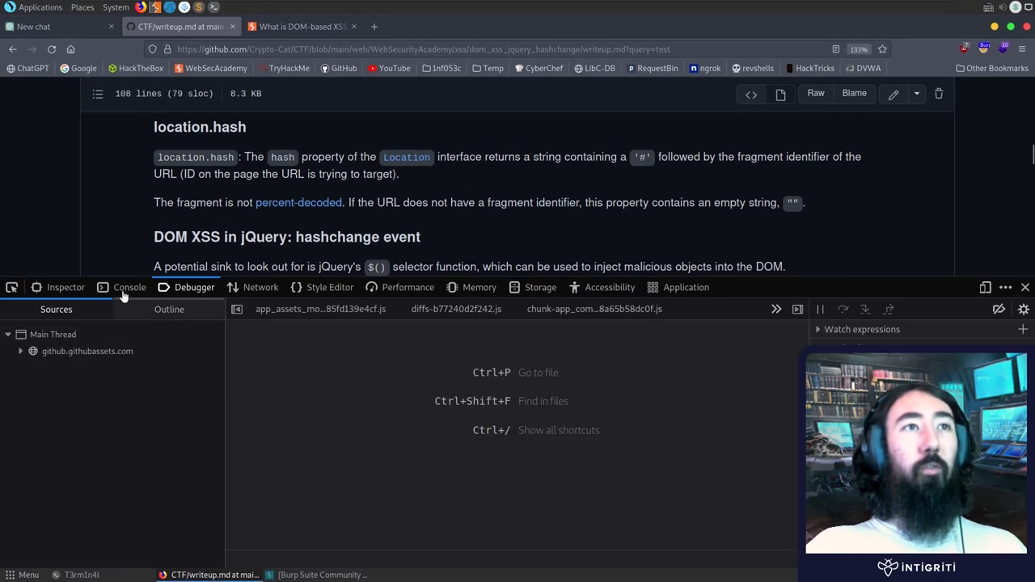
{"action": "left_click", "coordinate": [126, 290]}
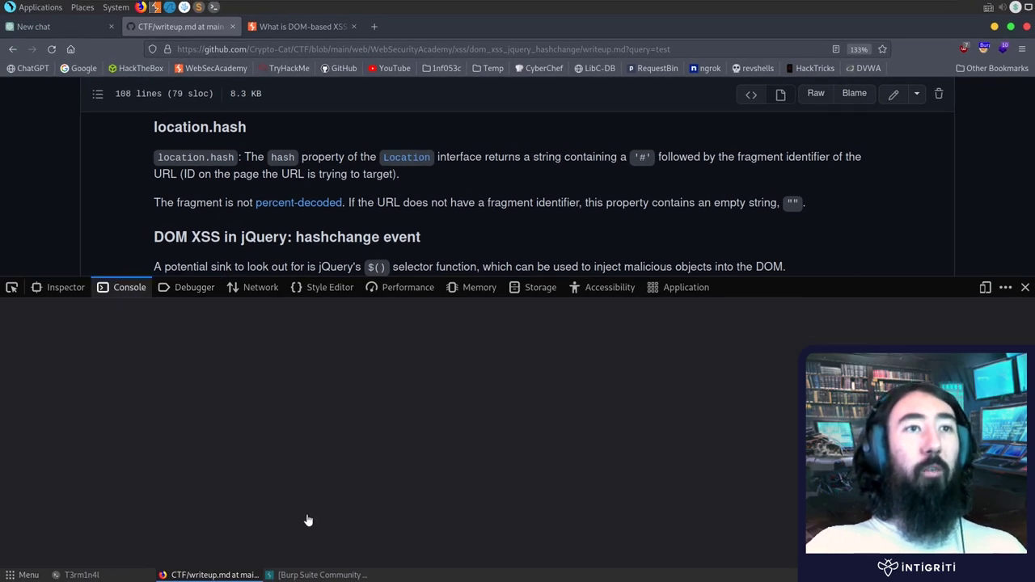
{"action": "type", "text": "location.hash"}
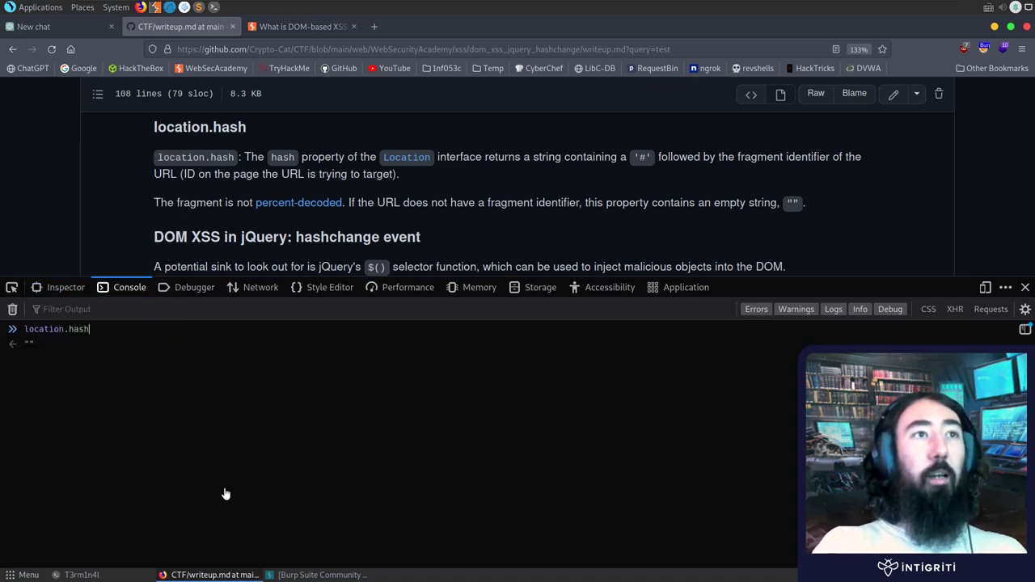
{"action": "key", "text": "Return"}
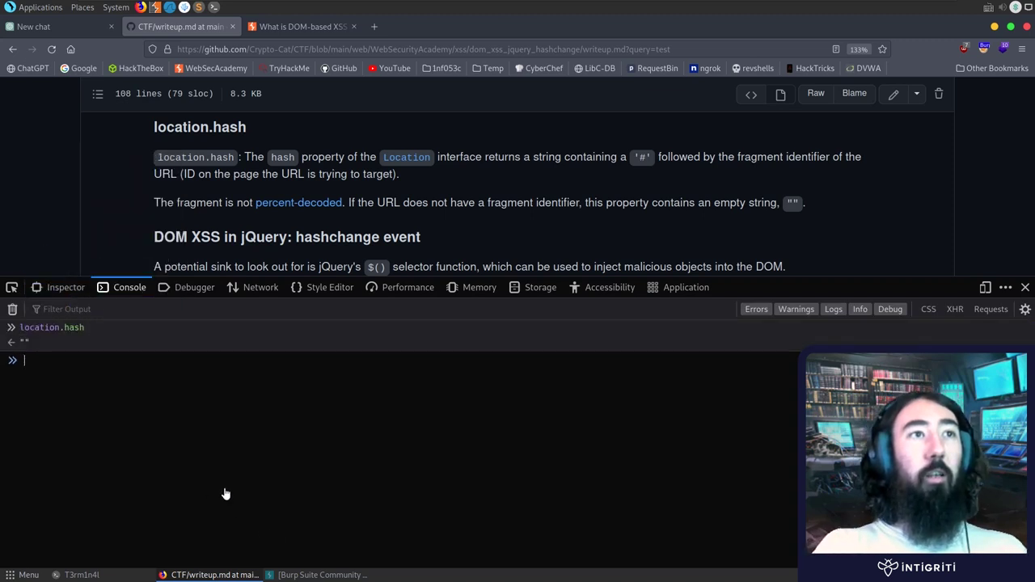
- Replace ?query=test with #test in the writeup's URL and load the page
{"action": "left_click", "coordinate": [629, 50]}
{"action": "left_click", "coordinate": [633, 50]}
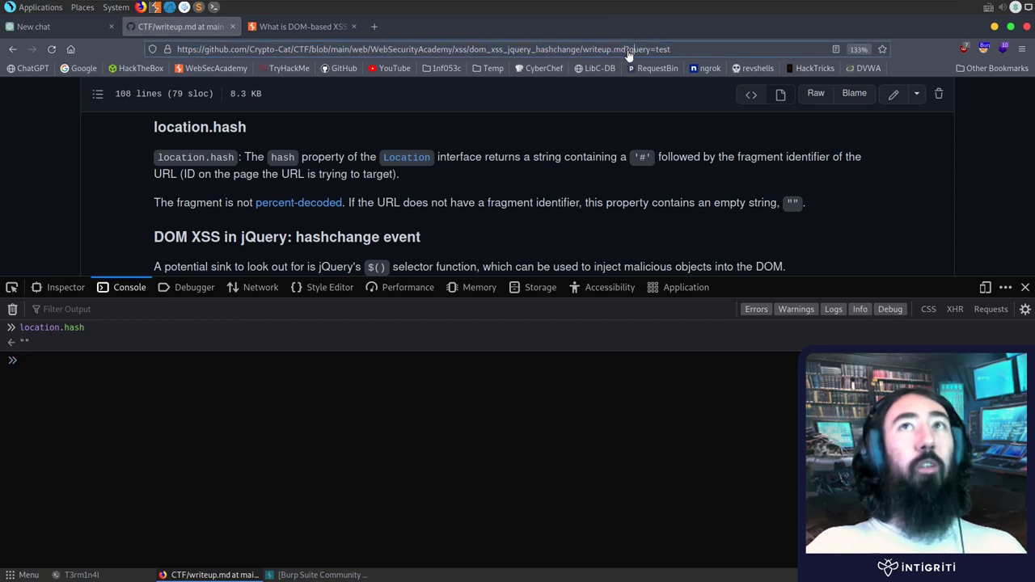
{"action": "left_click_drag", "start_coordinate": [625, 50], "coordinate": [692, 60]}
{"action": "type", "text": "#"}
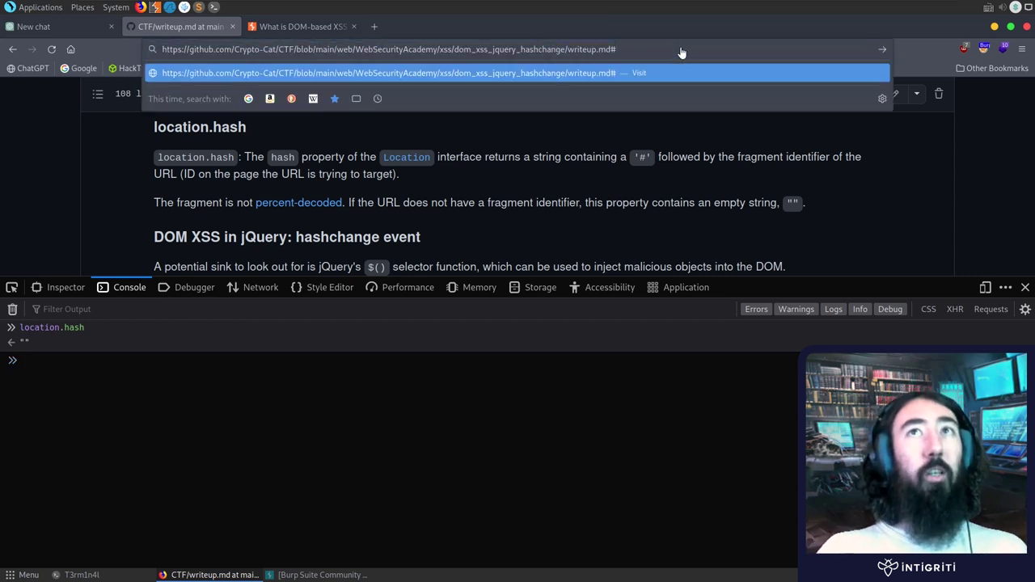
{"action": "key", "text": "Return"}
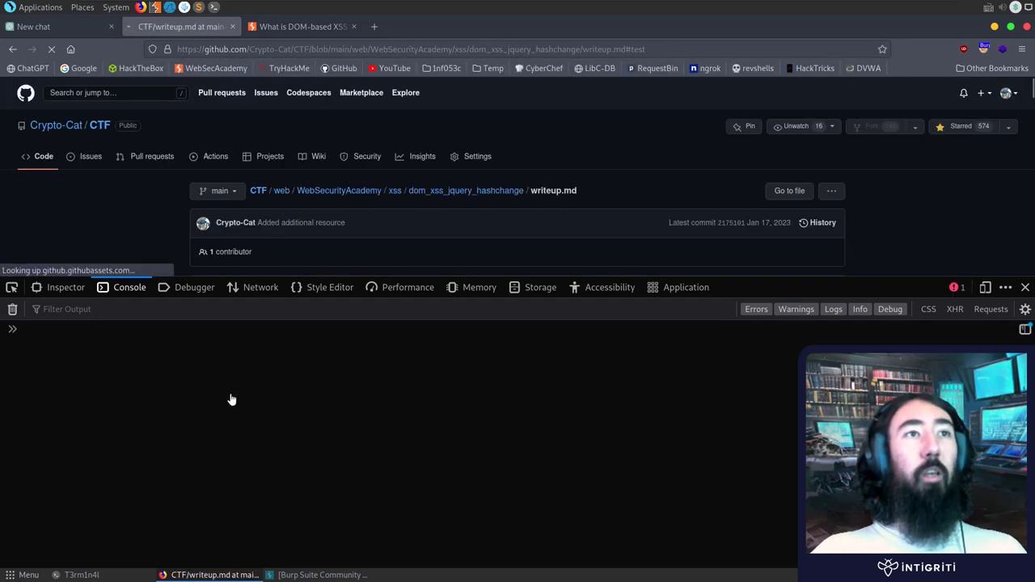
{"action": "left_click", "coordinate": [224, 382]}
{"action": "left_click", "coordinate": [354, 26]}
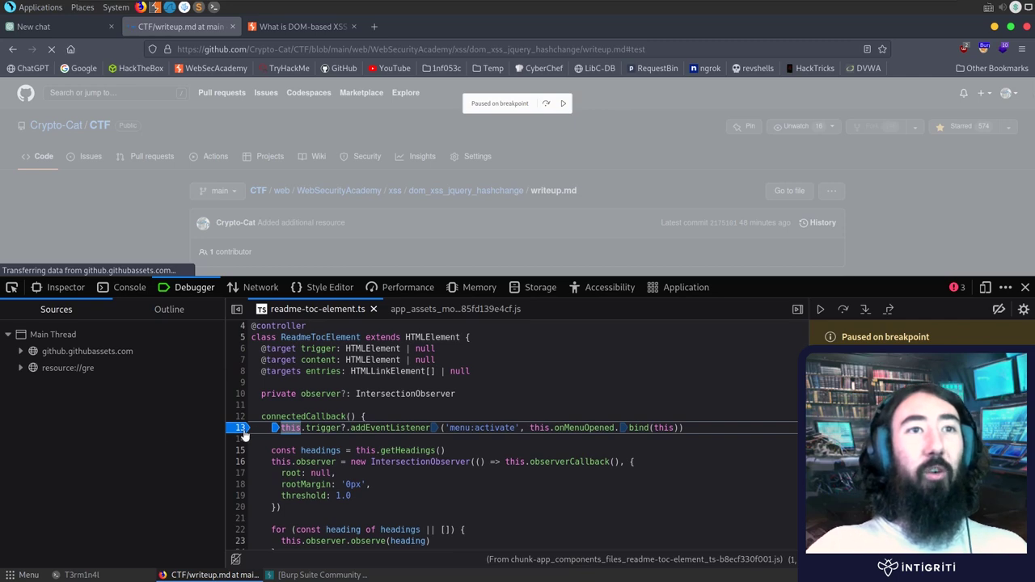
- Remove the breakpoint on line 13 of readme-toc-element.ts and resume script execution
{"action": "left_click", "coordinate": [242, 431]}
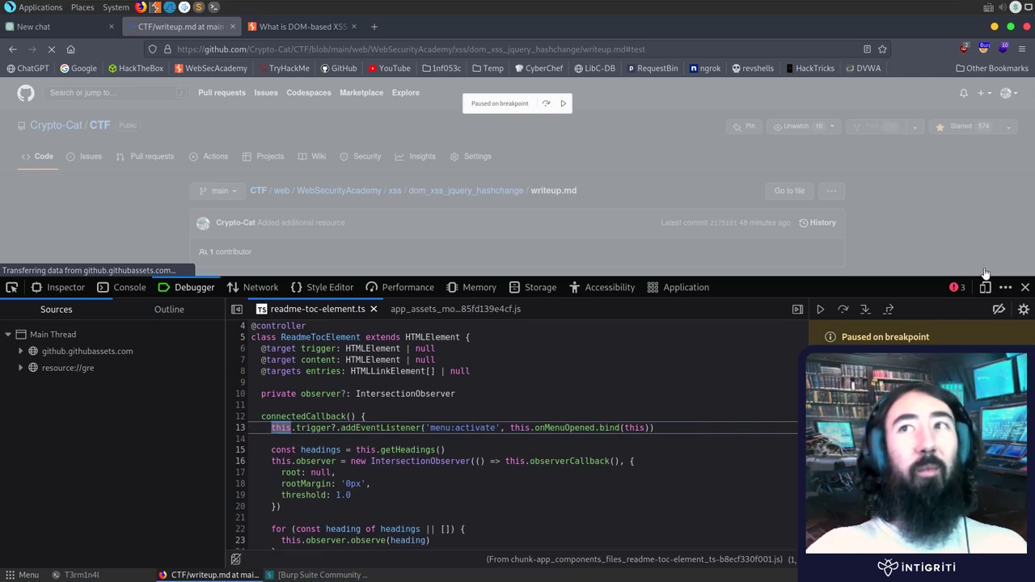
{"action": "left_click", "coordinate": [820, 309]}
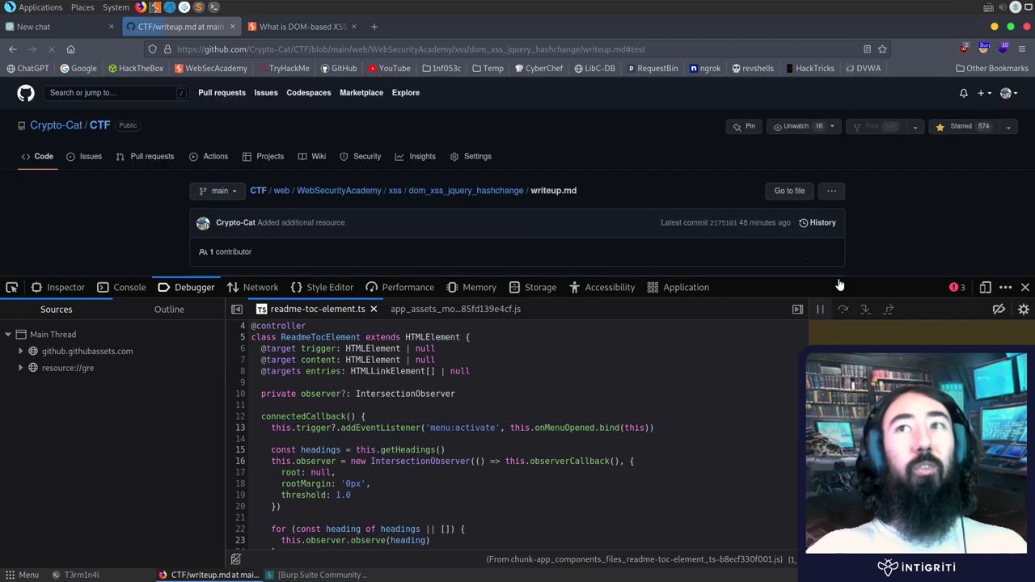
- Clear the web console and evaluate location.hash for the writeup page loaded with the #test fragment
{"action": "left_click", "coordinate": [129, 287]}
{"action": "type", "text": "clear()"}
{"action": "key", "text": "Return"}
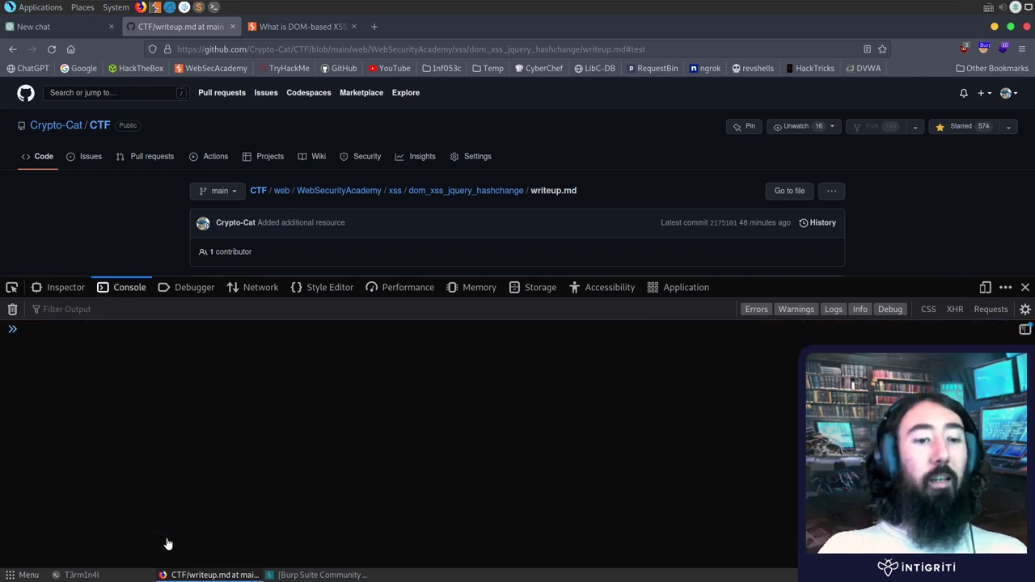
{"action": "type", "text": "locatio."}
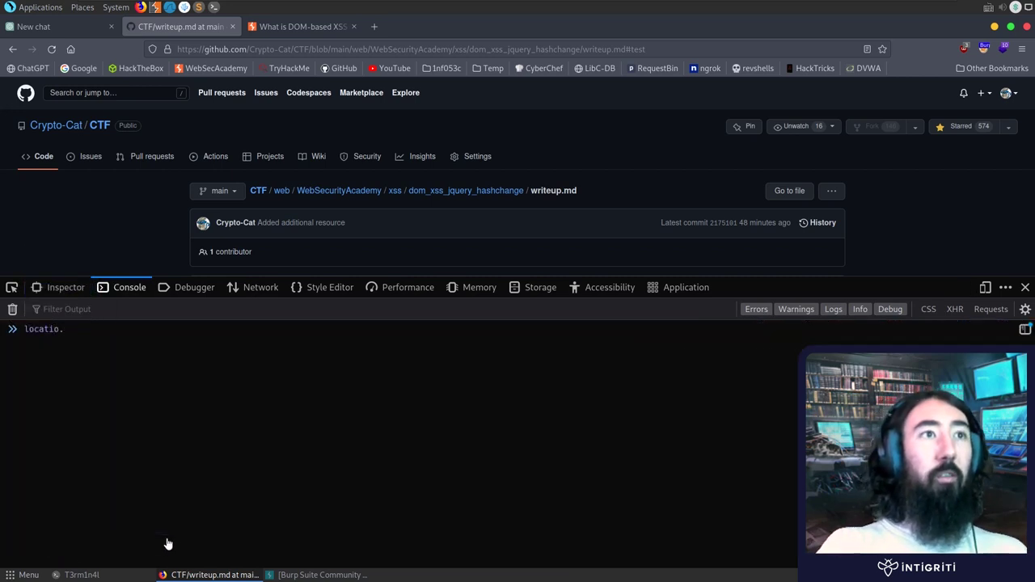
{"action": "key", "text": "BackSpace"}
{"action": "type", "text": "n.ha"}
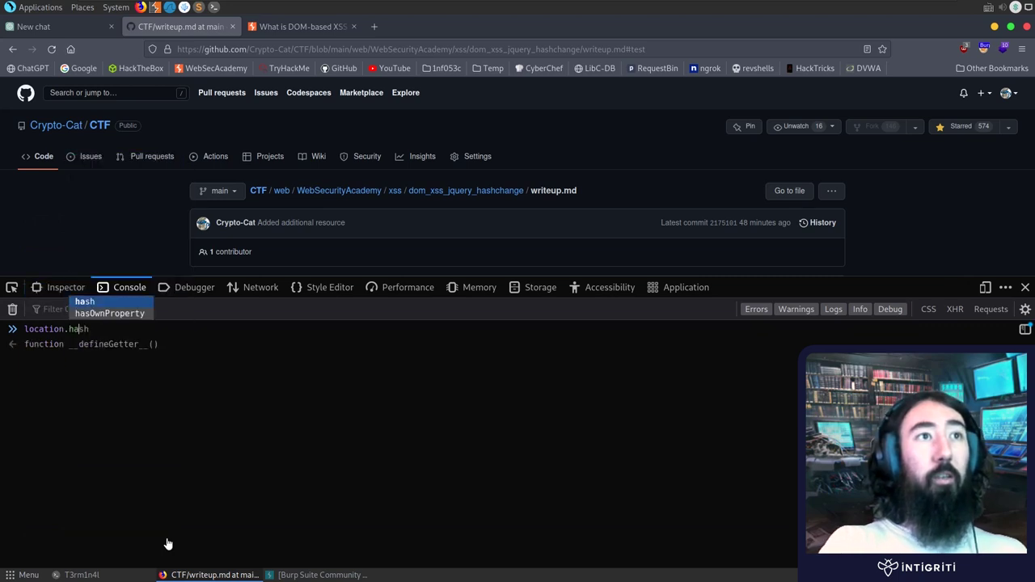
{"action": "type", "text": "sh"}
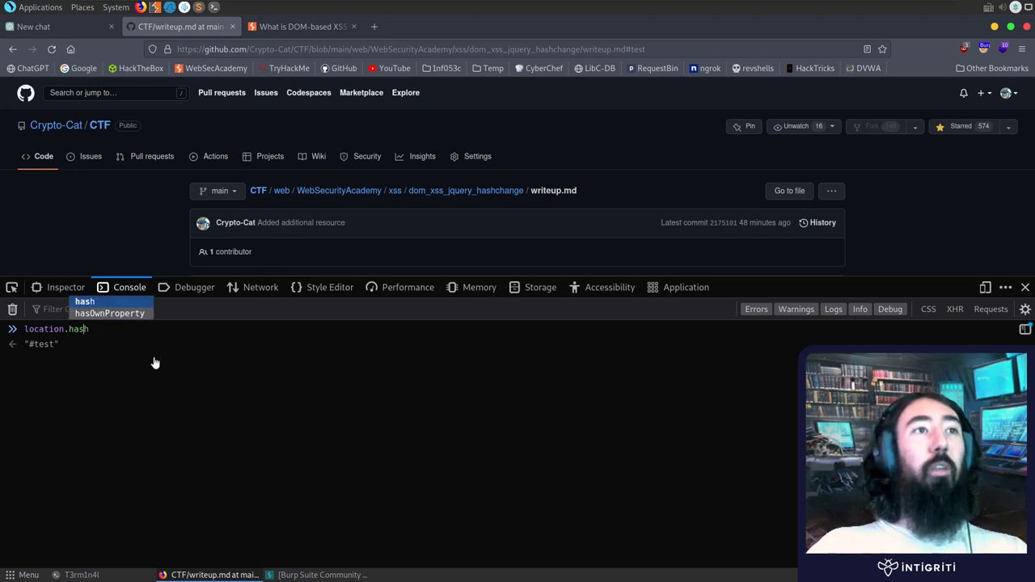
- Highlight the test fragment in the writeup's URL and close the developer tools
{"action": "key", "text": "ctrl+l"}
{"action": "left_click_drag", "start_coordinate": [633, 54], "coordinate": [664, 55]}
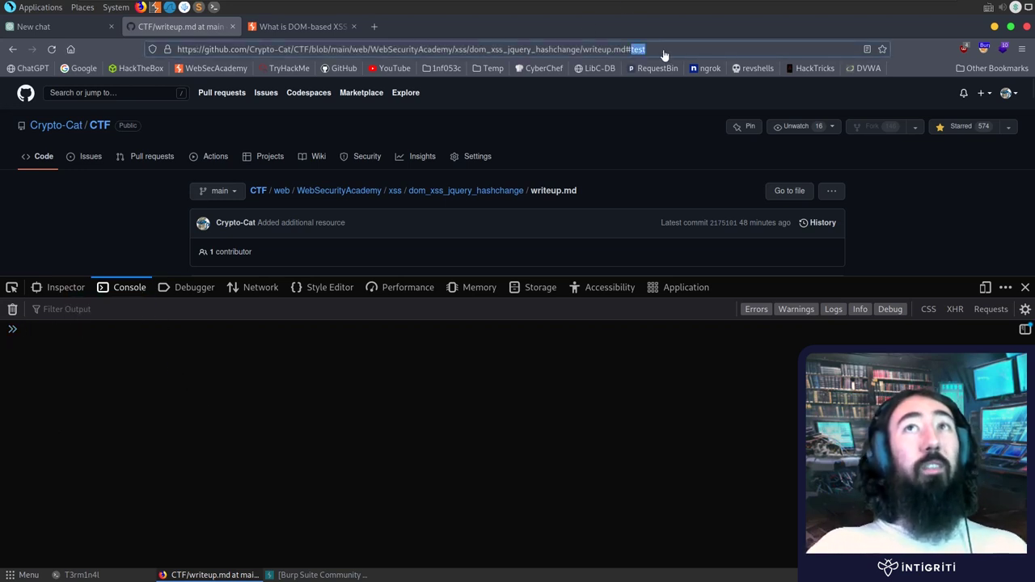
{"action": "left_click", "coordinate": [1026, 287]}
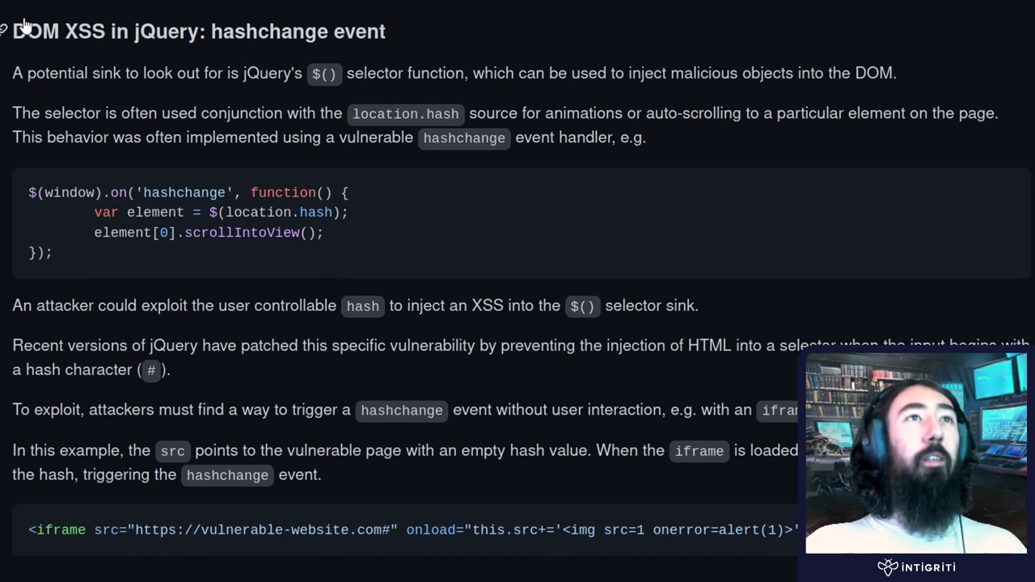
- Read the introduction of the jQuery hashchange section, pointing out the $() sink, the location.hash source and the hashchange event handler
{"action": "double_click", "coordinate": [47, 78]}
{"action": "left_click", "coordinate": [67, 85]}
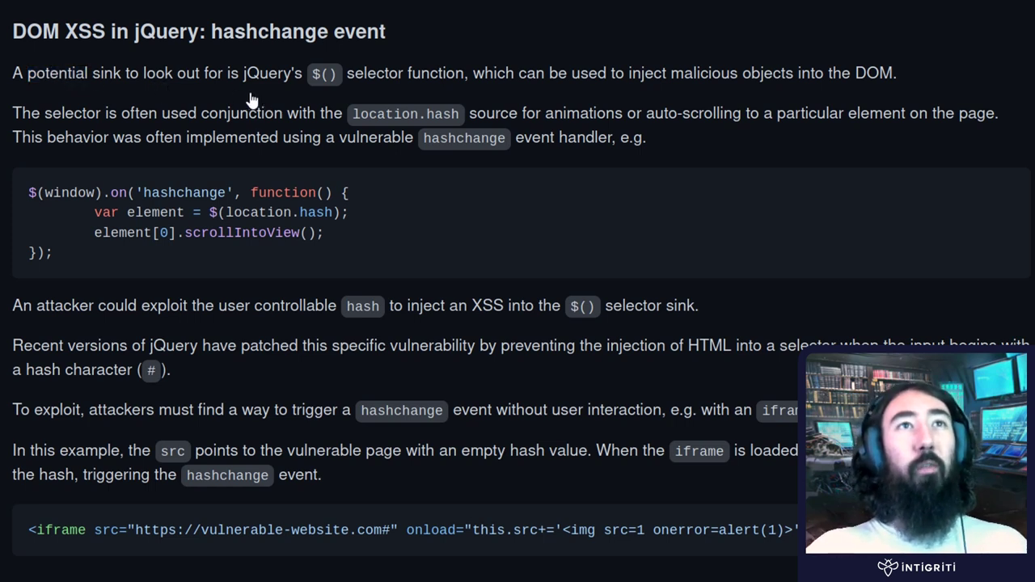
{"action": "left_click_drag", "start_coordinate": [338, 78], "coordinate": [308, 78]}
{"action": "left_click", "coordinate": [316, 79]}
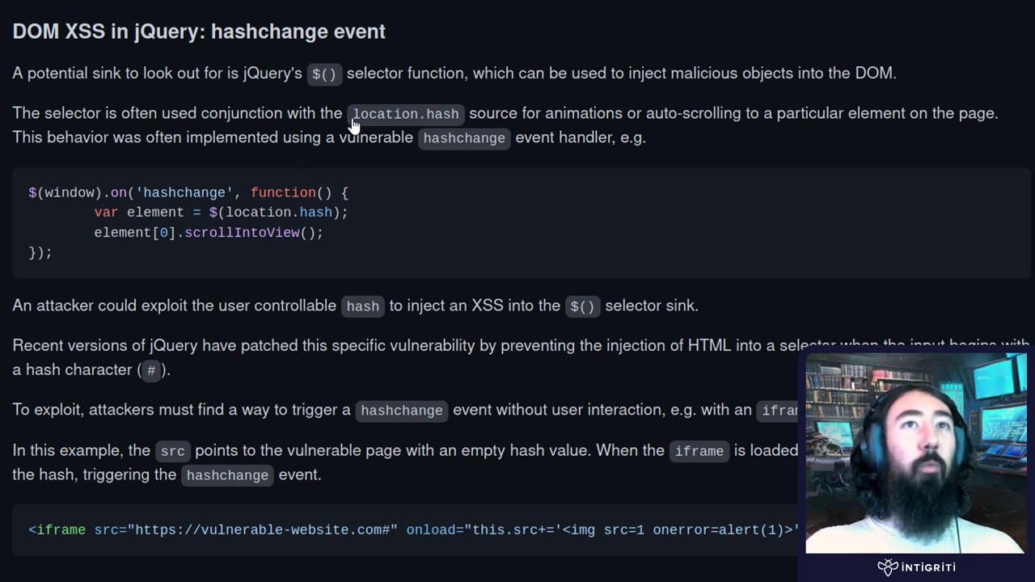
{"action": "left_click_drag", "start_coordinate": [356, 125], "coordinate": [456, 139]}
{"action": "left_click", "coordinate": [458, 139]}
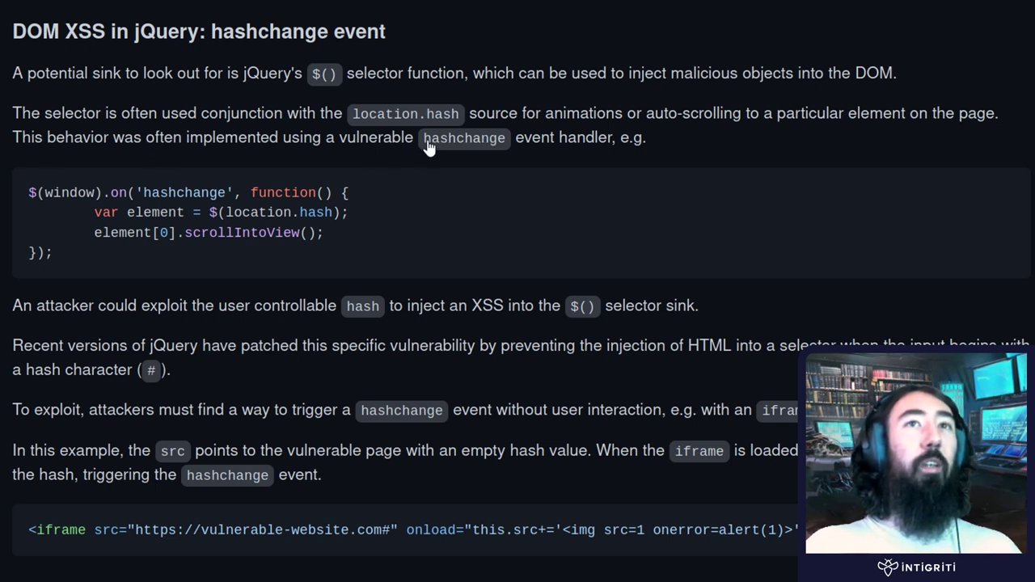
{"action": "double_click", "coordinate": [455, 139]}
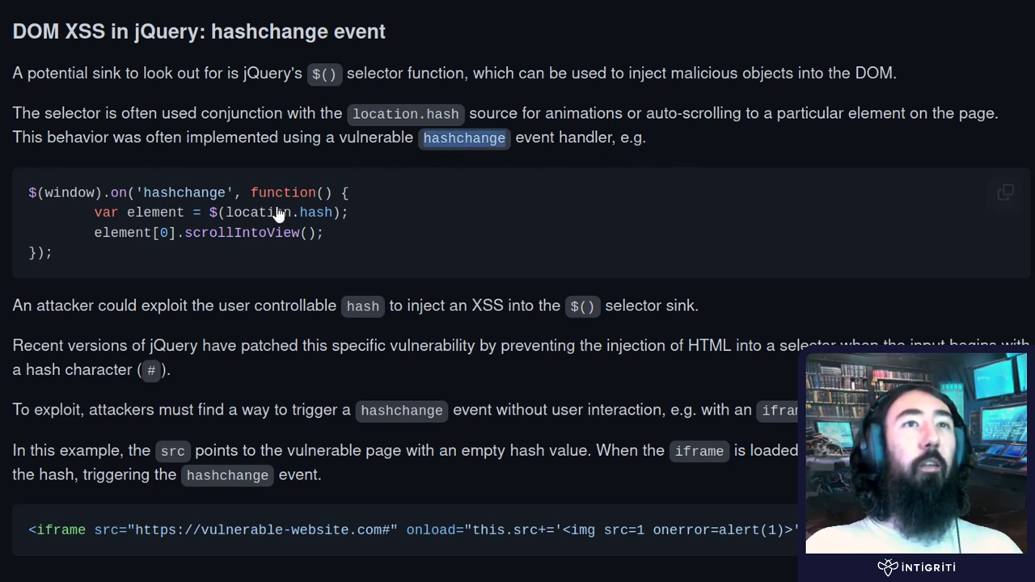
- Examine the example code's opening line, highlighting the $(window).on('hashchange', function() { listener
{"action": "left_click_drag", "start_coordinate": [143, 250], "coordinate": [138, 194]}
{"action": "left_click", "coordinate": [178, 212]}
{"action": "left_click", "coordinate": [148, 205]}
{"action": "left_click_drag", "start_coordinate": [345, 198], "coordinate": [35, 194]}
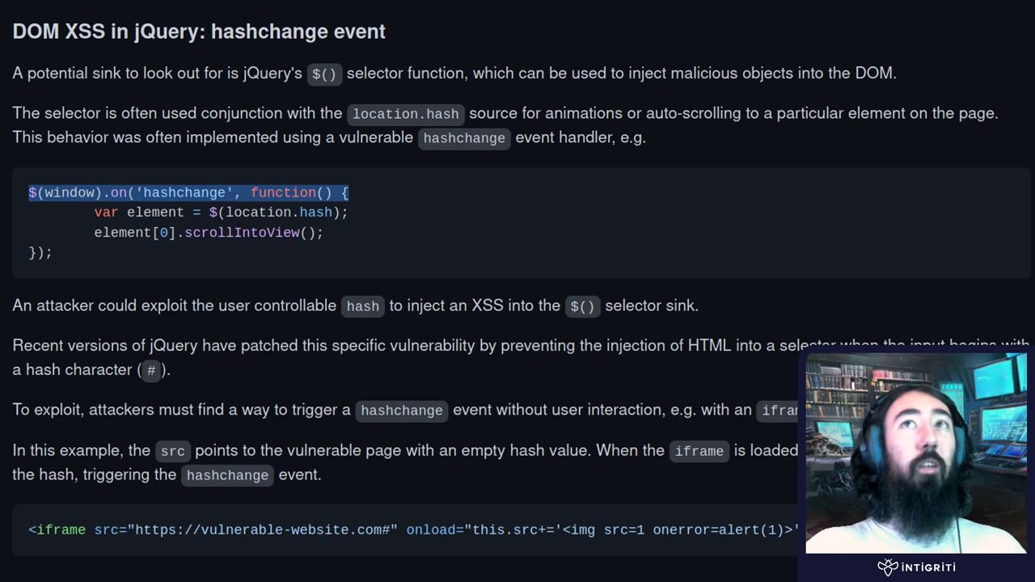
{"action": "left_click", "coordinate": [251, 236]}
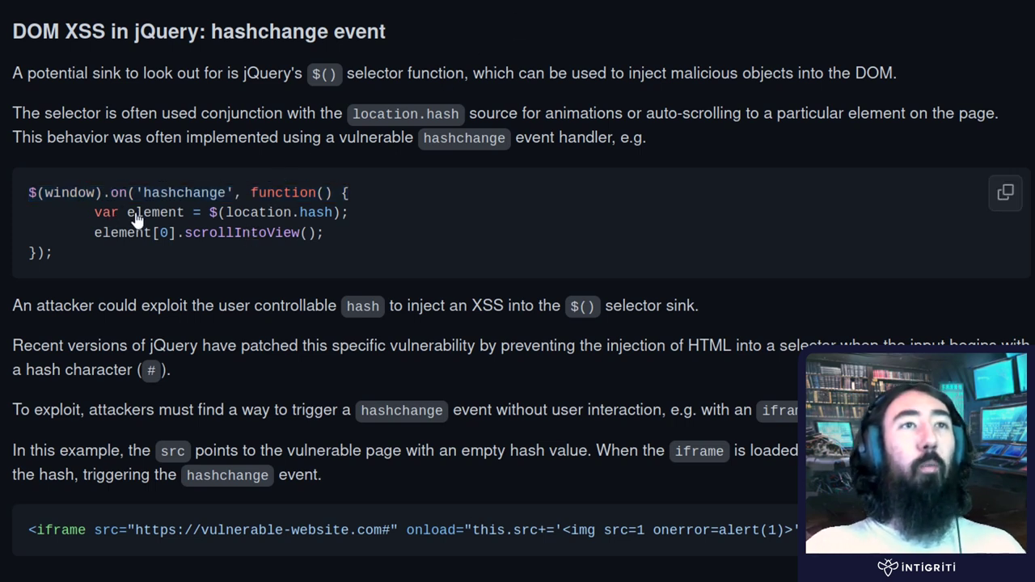
- Examine how the handler assigns $(location.hash) to the element variable, highlighting the variable, the selector call and the location.hash source
{"action": "left_click_drag", "start_coordinate": [112, 212], "coordinate": [397, 234]}
{"action": "left_click", "coordinate": [168, 212]}
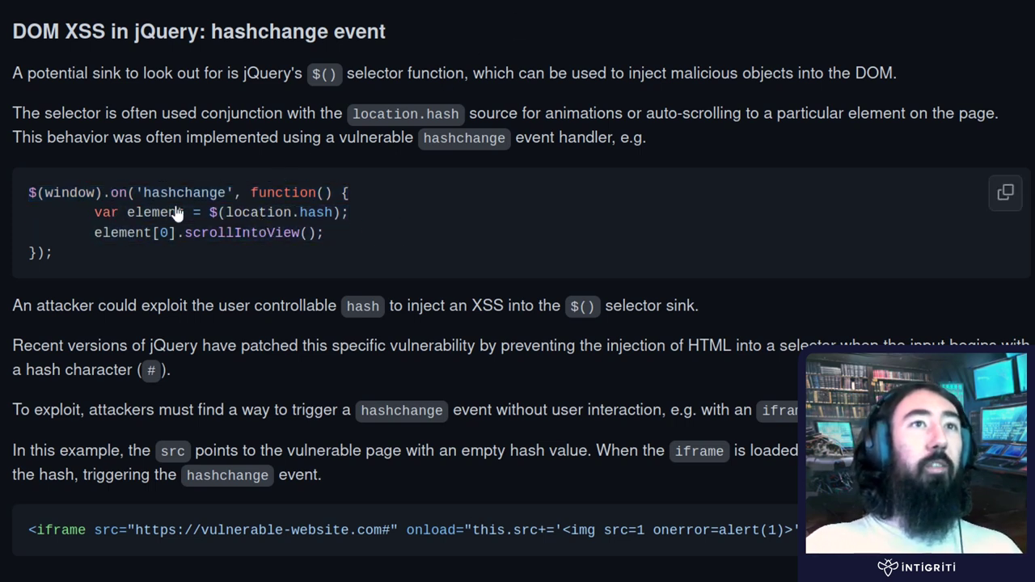
{"action": "left_click_drag", "start_coordinate": [127, 213], "coordinate": [190, 220]}
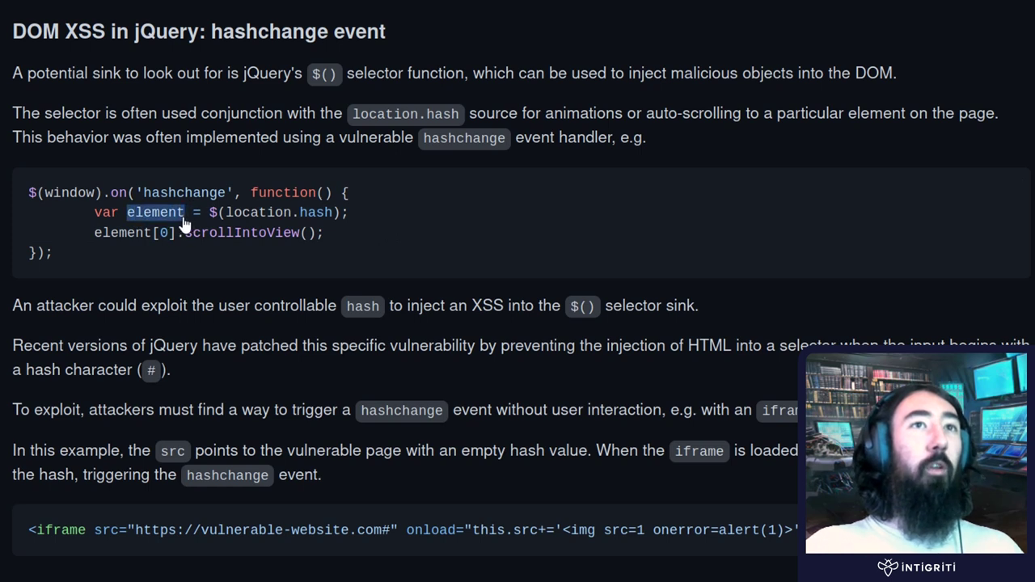
{"action": "left_click", "coordinate": [340, 215]}
{"action": "mouse_move", "coordinate": [340, 215]}
{"action": "left_mouse_down"}
{"action": "mouse_move", "coordinate": [222, 223]}
{"action": "mouse_move", "coordinate": [213, 213]}
{"action": "mouse_move", "coordinate": [357, 214]}
{"action": "left_mouse_up"}
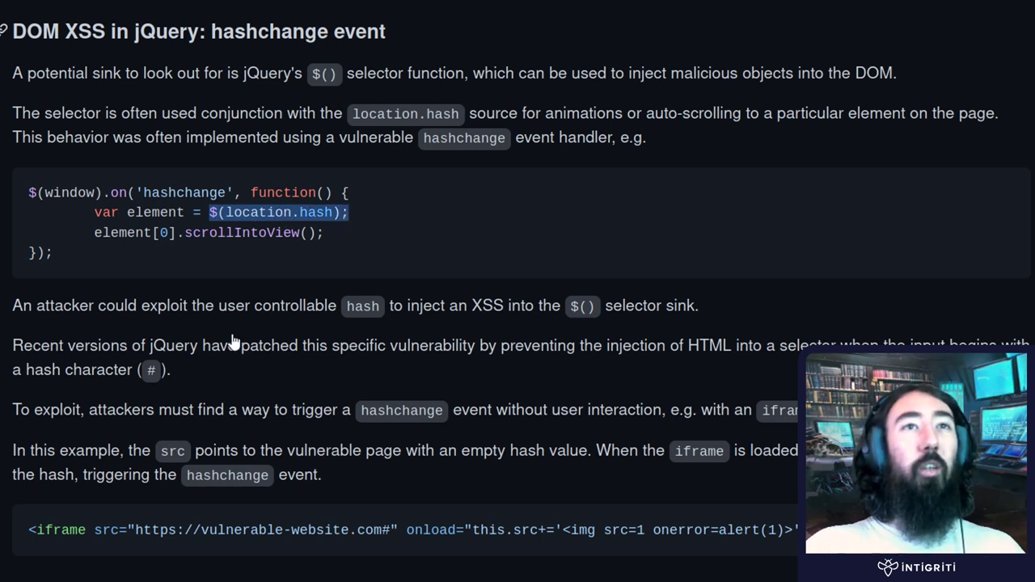
{"action": "left_click", "coordinate": [305, 200]}
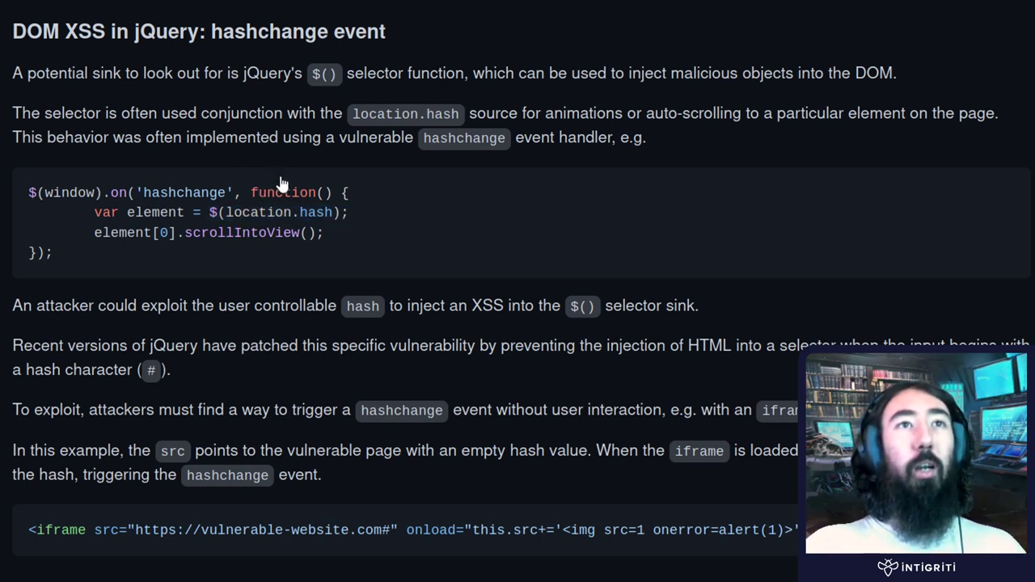
{"action": "left_click_drag", "start_coordinate": [332, 214], "coordinate": [227, 215]}
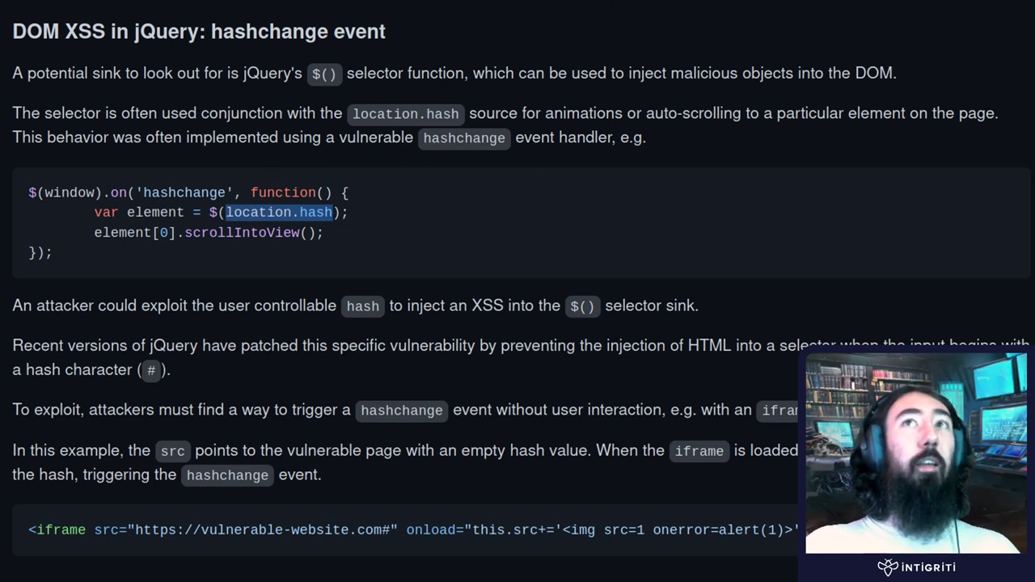
{"action": "left_click", "coordinate": [248, 160]}
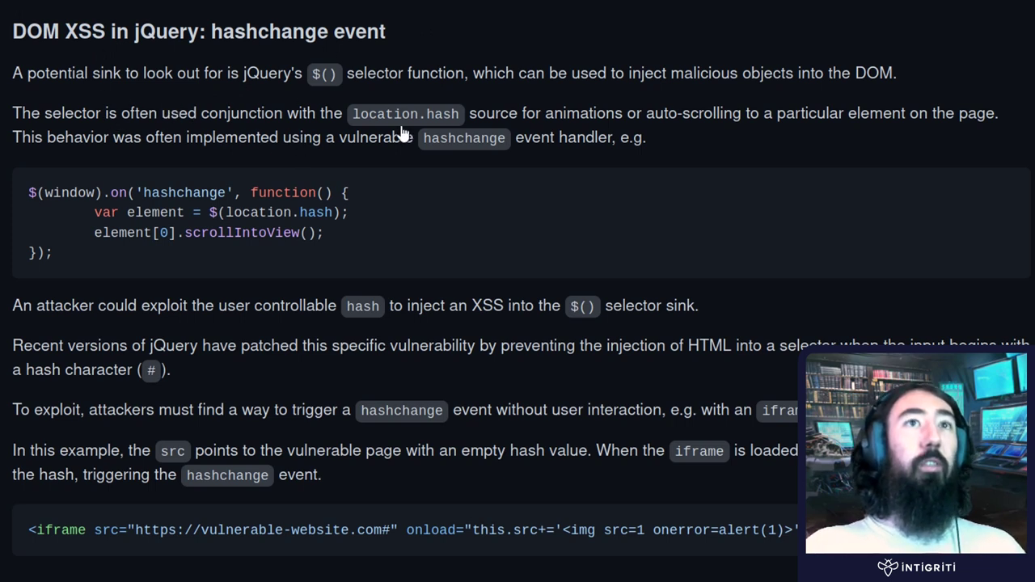
{"action": "left_click_drag", "start_coordinate": [227, 213], "coordinate": [340, 212]}
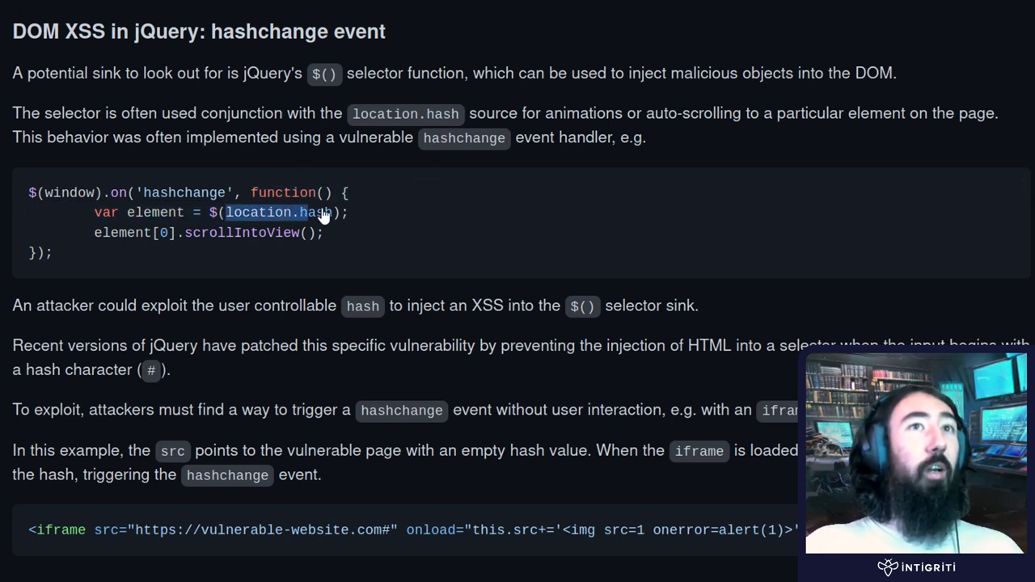
- Examine the element[0].scrollIntoView() call, and review the whole hashchange handler with its $(location.hash) selector
{"action": "left_click_drag", "start_coordinate": [128, 212], "coordinate": [187, 220]}
{"action": "left_click", "coordinate": [137, 234]}
{"action": "left_click_drag", "start_coordinate": [94, 234], "coordinate": [332, 237]}
{"action": "left_click", "coordinate": [322, 235]}
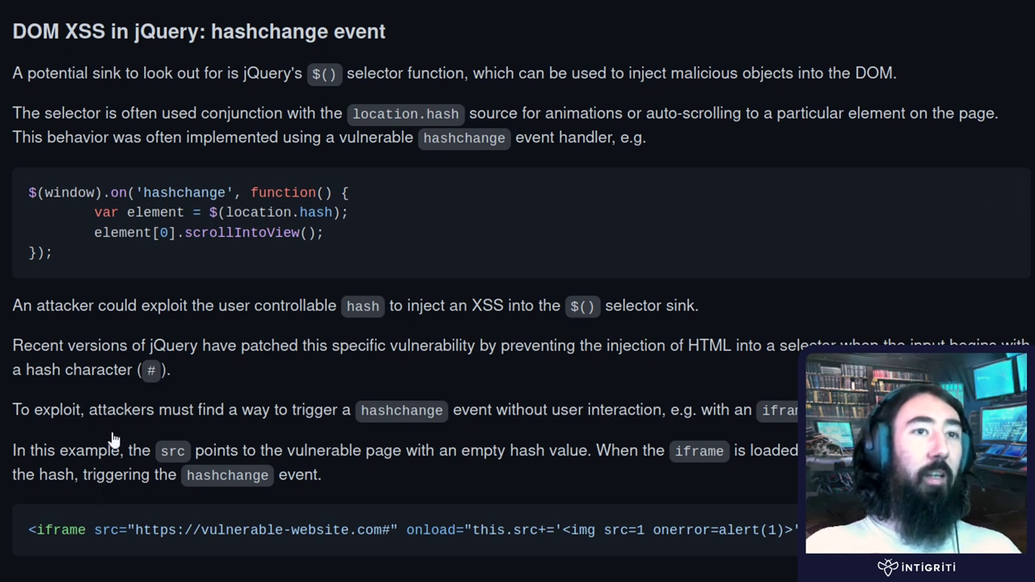
{"action": "left_click_drag", "start_coordinate": [344, 259], "coordinate": [29, 194]}
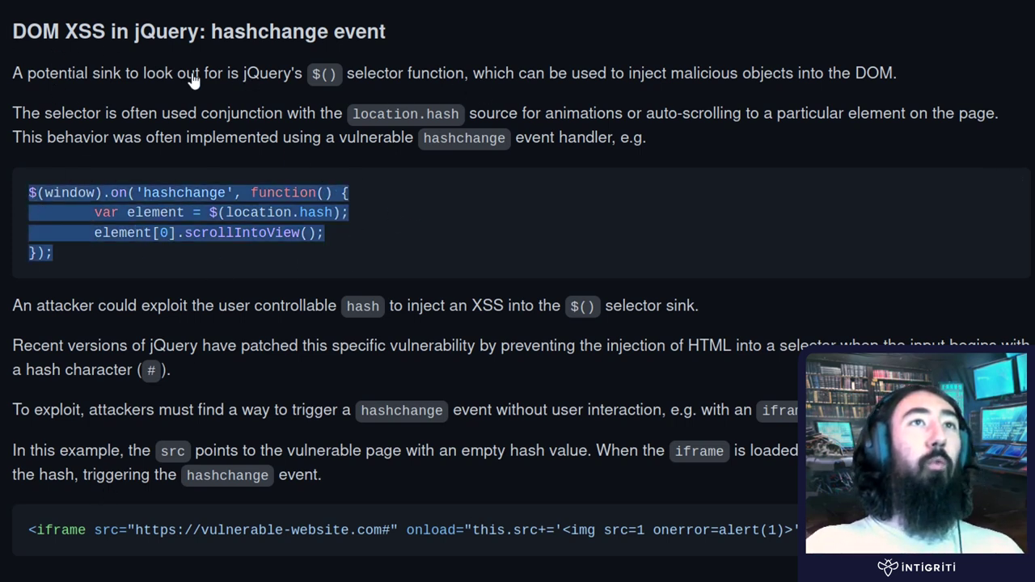
{"action": "left_click", "coordinate": [195, 280]}
{"action": "left_click_drag", "start_coordinate": [349, 213], "coordinate": [208, 213]}
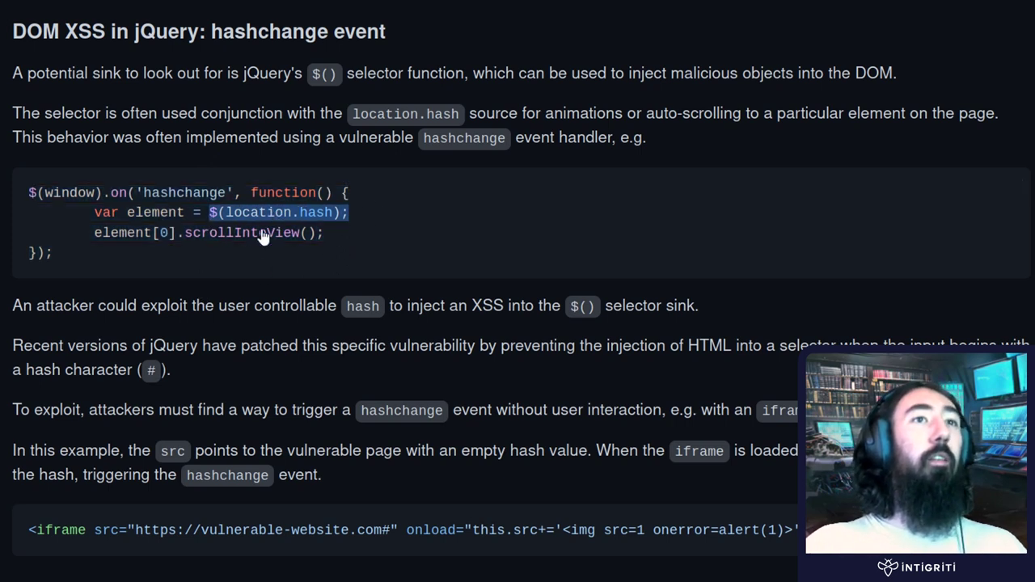
{"action": "left_click", "coordinate": [208, 298]}
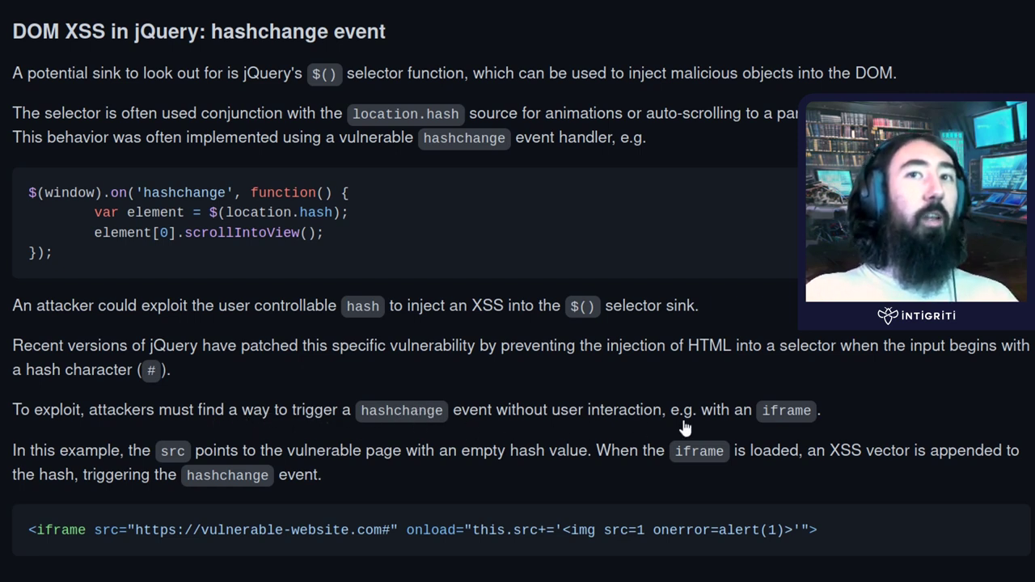
{"action": "left_click_drag", "start_coordinate": [813, 421], "coordinate": [766, 419]}
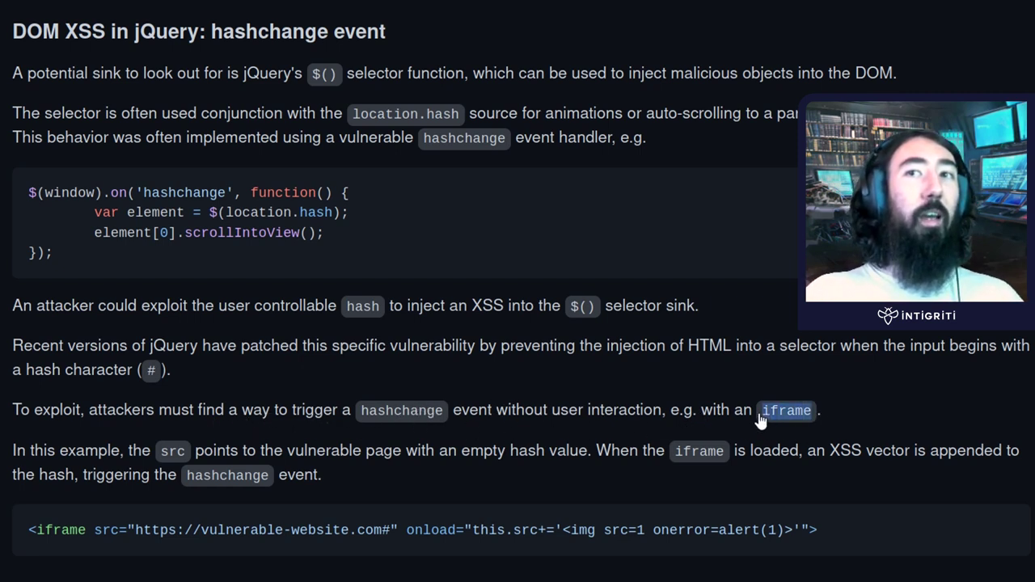
{"action": "left_click", "coordinate": [340, 414]}
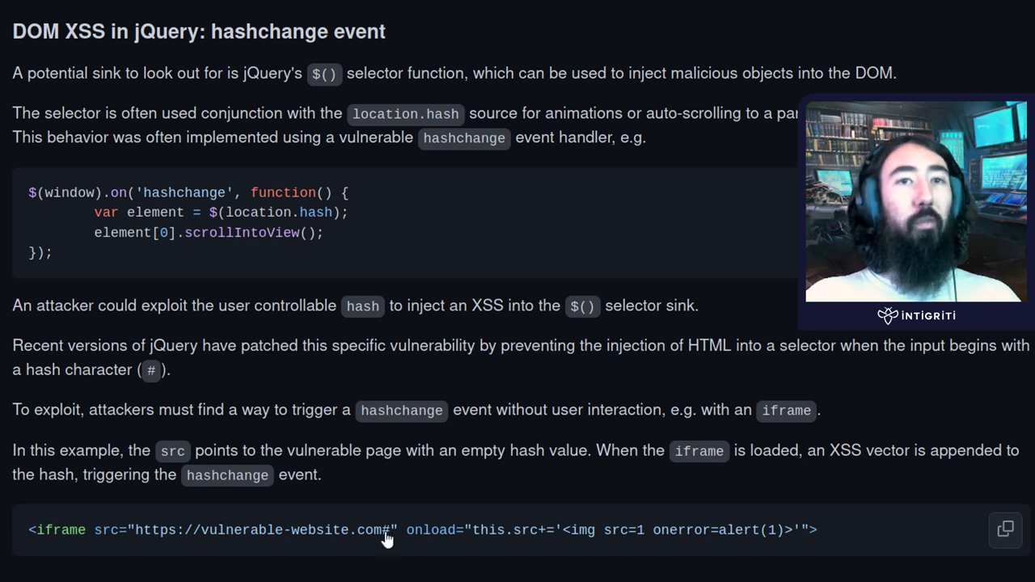
{"action": "left_click_drag", "start_coordinate": [392, 534], "coordinate": [136, 534]}
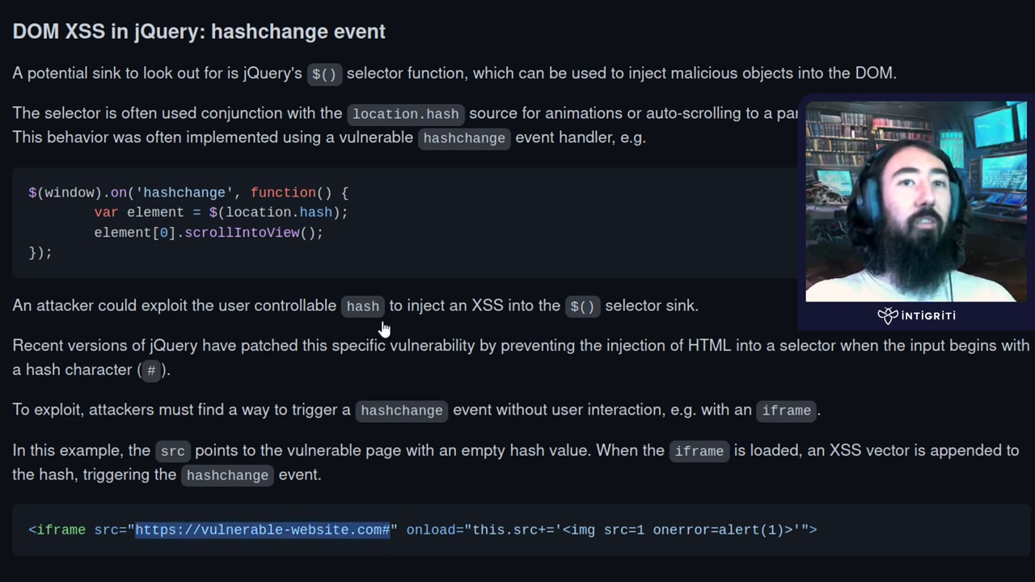
{"action": "double_click", "coordinate": [387, 532]}
{"action": "left_click", "coordinate": [388, 530]}
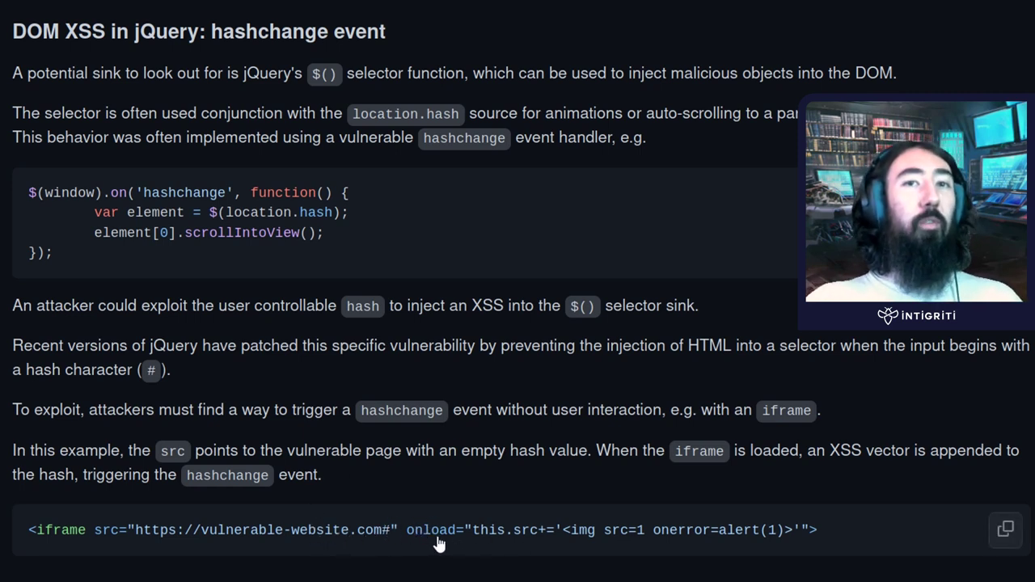
- Examine the iframe's onload handler, highlighting this.src+= and the appended <img src=1 onerror=alert(1)> payload
{"action": "left_click_drag", "start_coordinate": [433, 534], "coordinate": [555, 540]}
{"action": "left_click", "coordinate": [513, 538]}
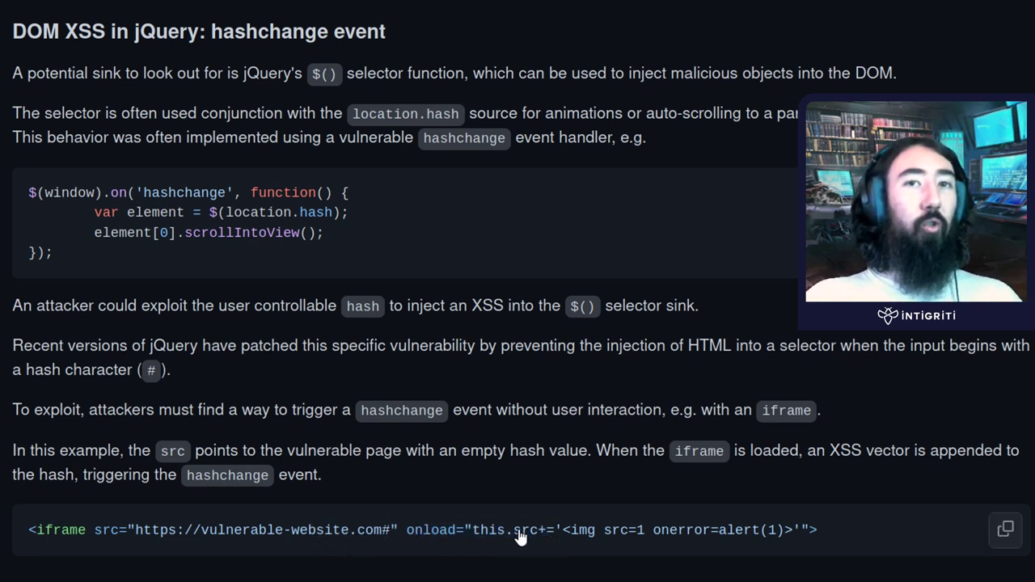
{"action": "left_click_drag", "start_coordinate": [476, 541], "coordinate": [563, 542]}
{"action": "left_click_drag", "start_coordinate": [393, 535], "coordinate": [333, 536]}
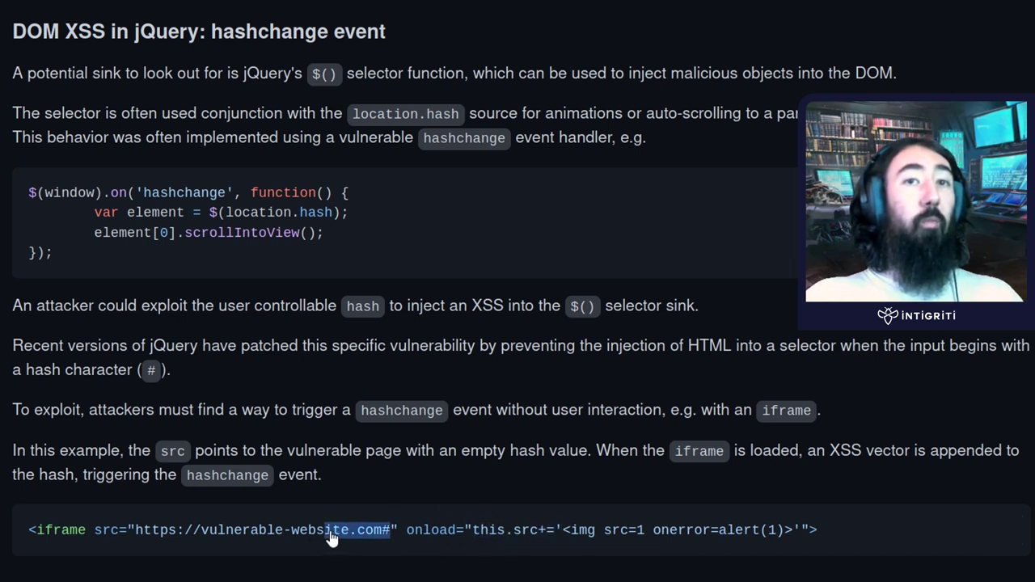
{"action": "left_click_drag", "start_coordinate": [561, 533], "coordinate": [547, 536]}
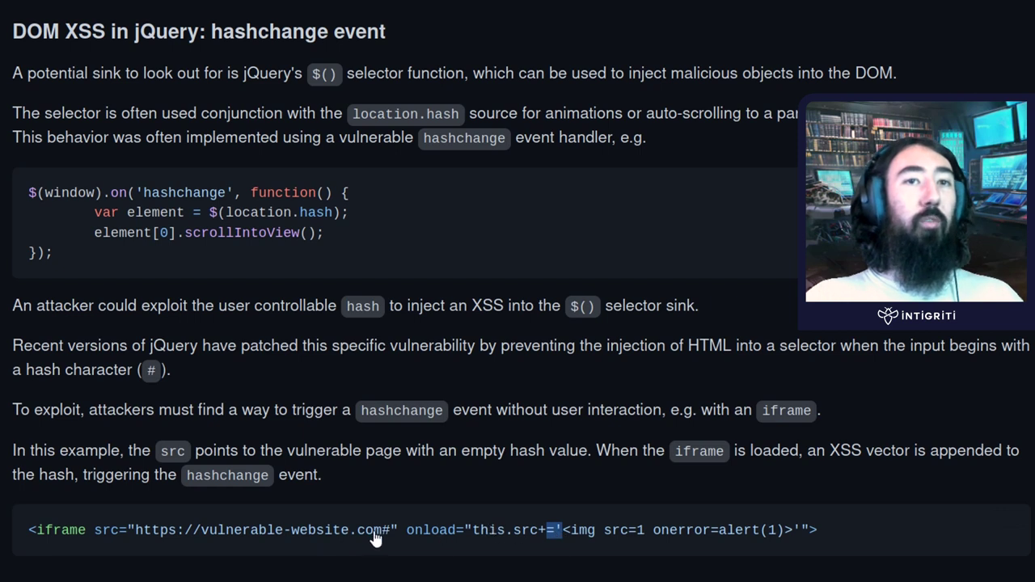
{"action": "mouse_move", "coordinate": [375, 533]}
{"action": "left_mouse_down"}
{"action": "mouse_move", "coordinate": [392, 532]}
{"action": "mouse_move", "coordinate": [176, 540]}
{"action": "mouse_move", "coordinate": [357, 540]}
{"action": "left_mouse_up"}
{"action": "left_click_drag", "start_coordinate": [565, 545], "coordinate": [806, 542]}
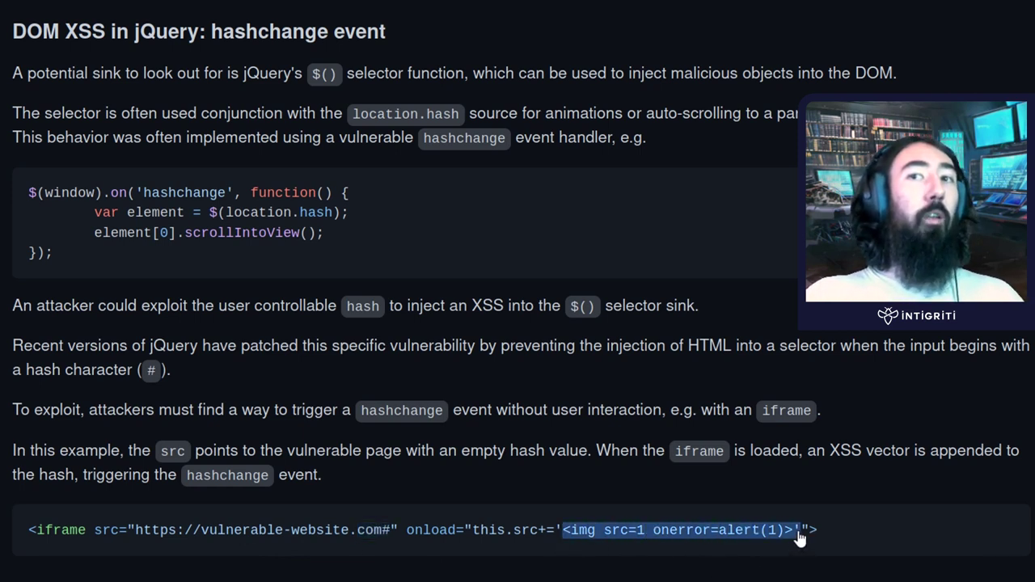
{"action": "left_click", "coordinate": [756, 537]}
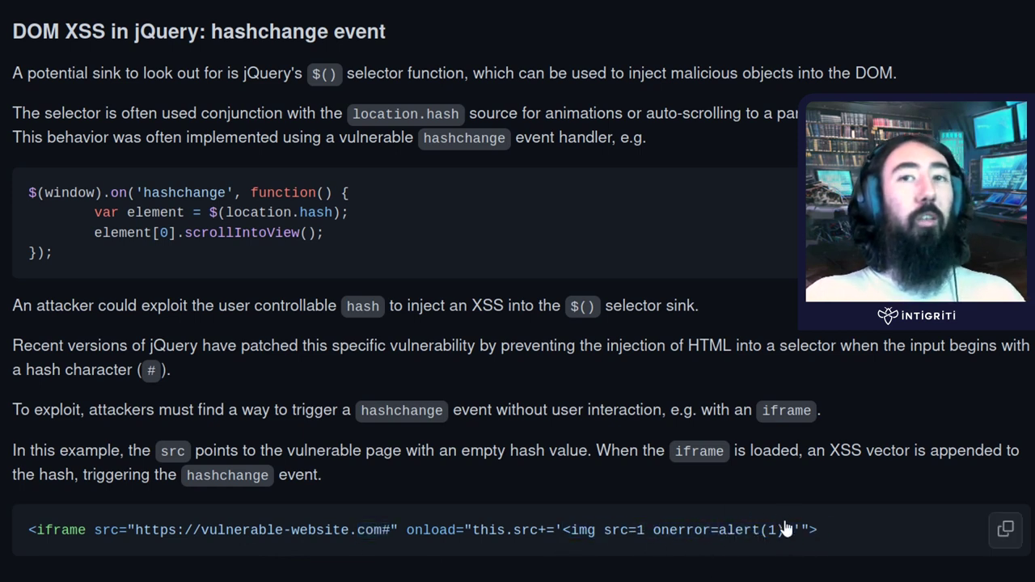
{"action": "left_click_drag", "start_coordinate": [644, 544], "coordinate": [572, 543]}
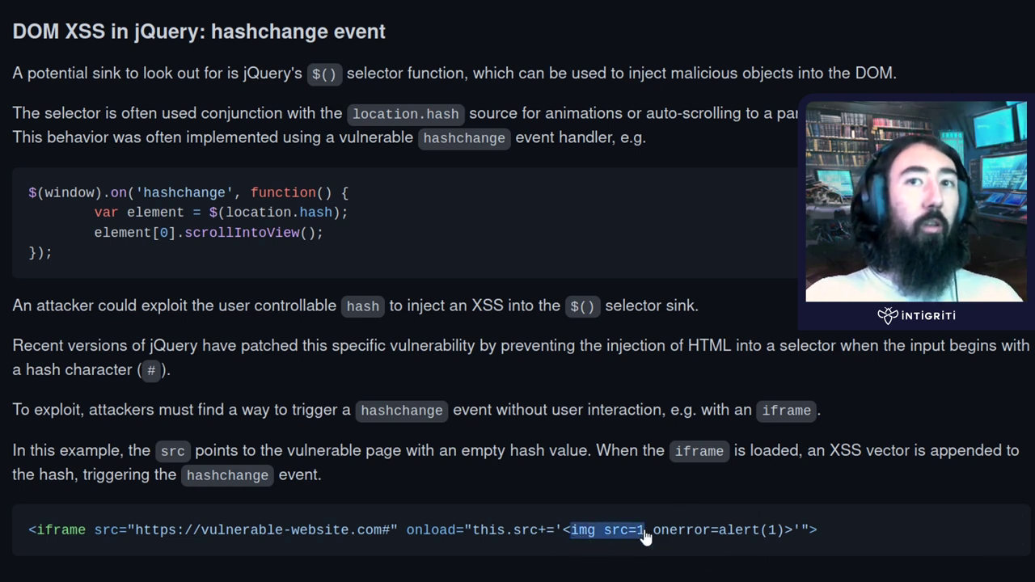
- Examine the src=1 attribute of the img tag in the iframe's onload payload
{"action": "left_click", "coordinate": [645, 539]}
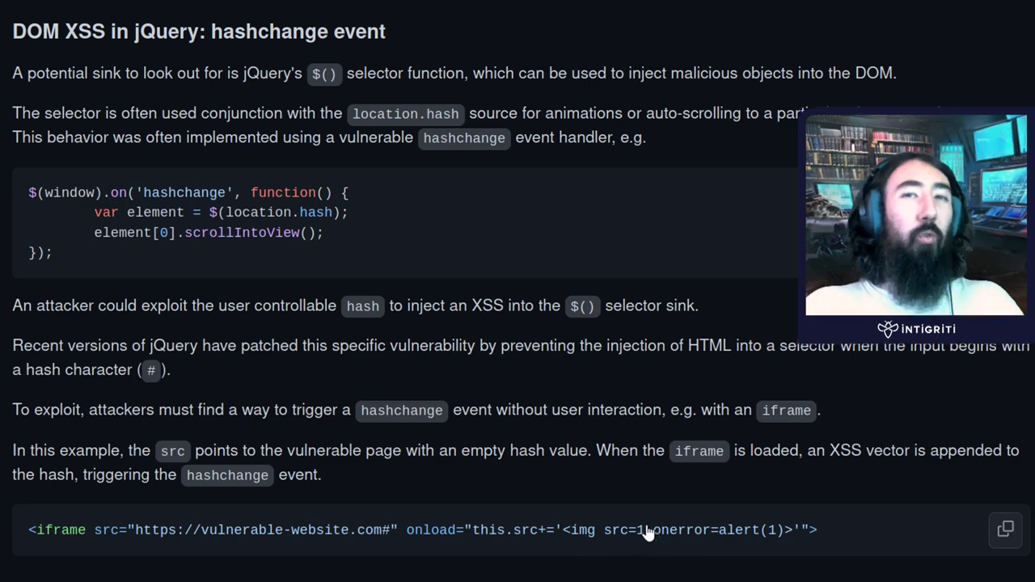
{"action": "double_click", "coordinate": [640, 536]}
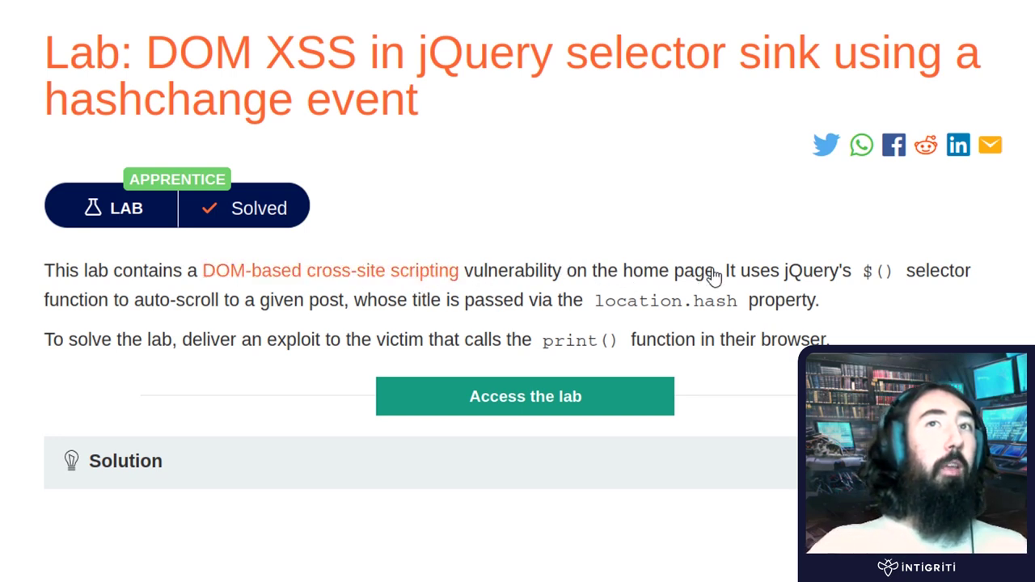
- Read the jQuery hashchange lab description, highlighting the $() selector, the solve instructions and the required print() call
{"action": "double_click", "coordinate": [876, 272]}
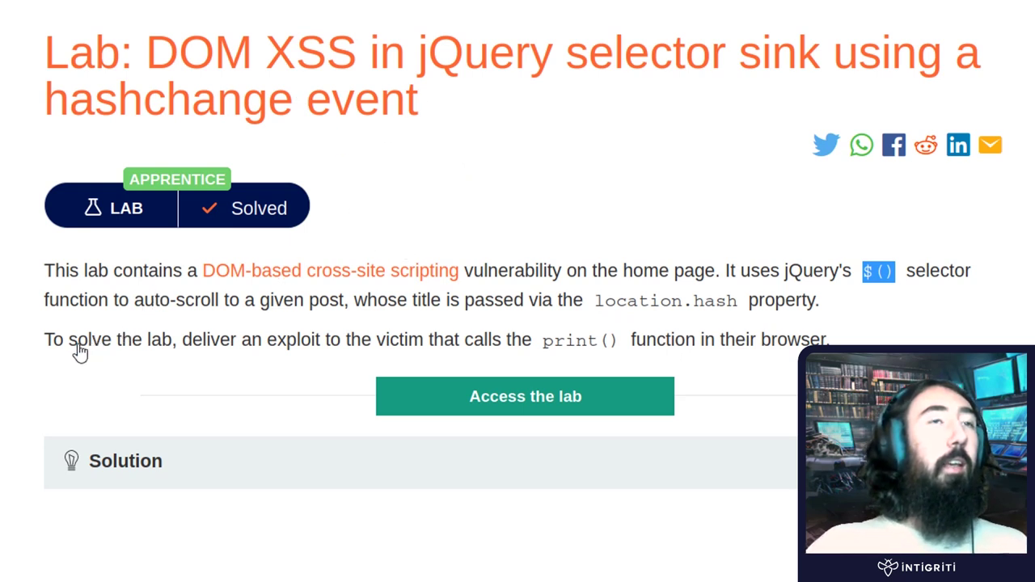
{"action": "left_click_drag", "start_coordinate": [77, 351], "coordinate": [169, 356]}
{"action": "left_click", "coordinate": [197, 356]}
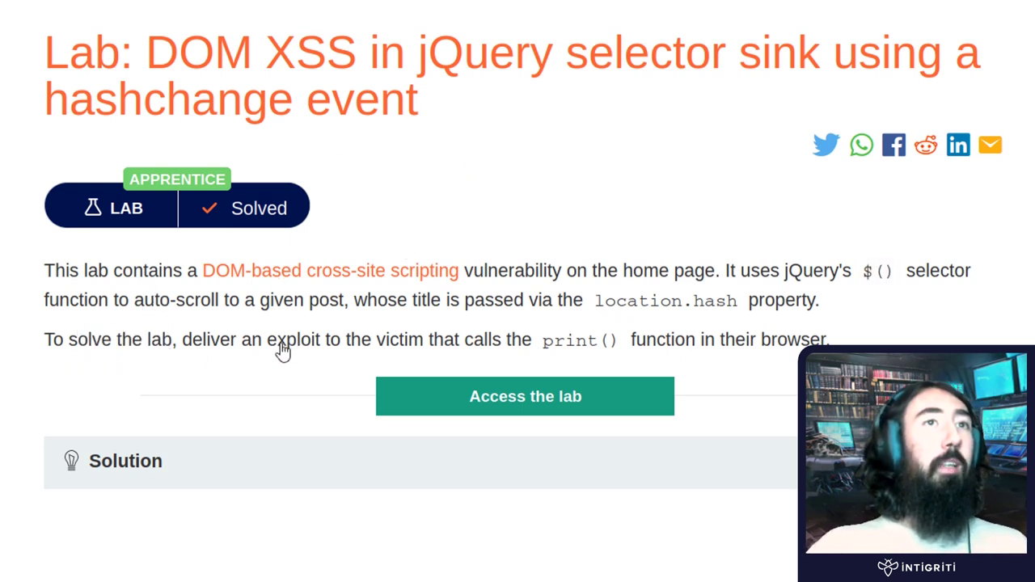
{"action": "left_click_drag", "start_coordinate": [618, 353], "coordinate": [536, 346]}
{"action": "left_click", "coordinate": [686, 335]}
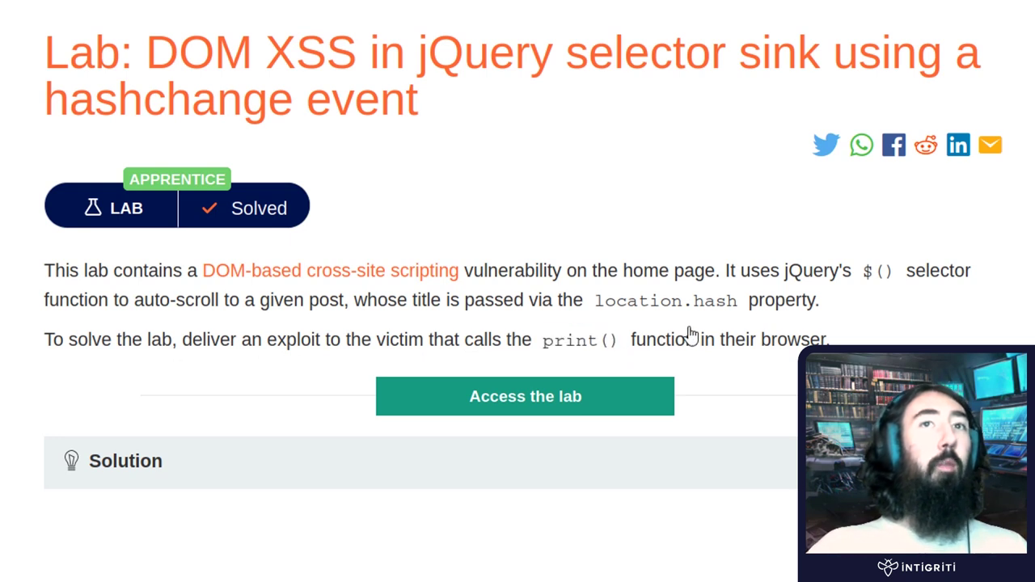
- Access the lab, enlarge its page to 120%, and look over the blog home page
{"action": "left_click", "coordinate": [521, 398]}
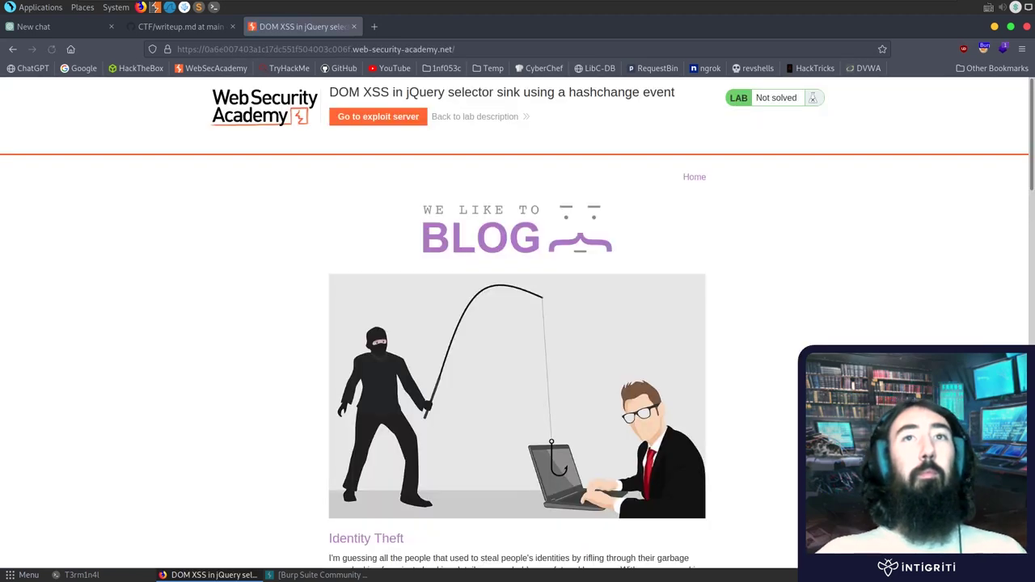
{"action": "key", "text": "ctrl+plus"}
{"action": "key", "text": "ctrl+plus"}
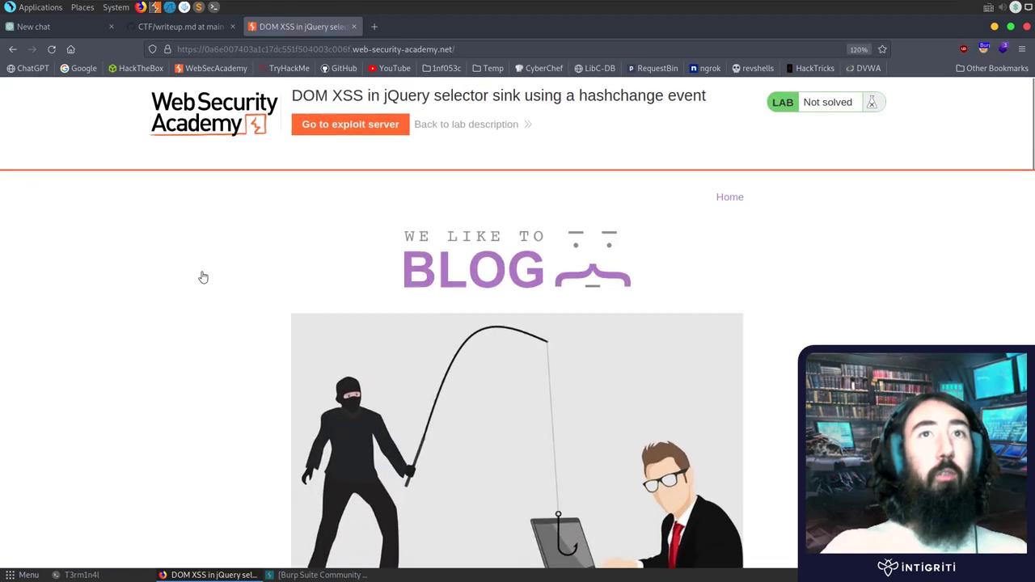
{"action": "scroll", "coordinate": [254, 287], "scroll_direction": "down", "scroll_amount": 7}
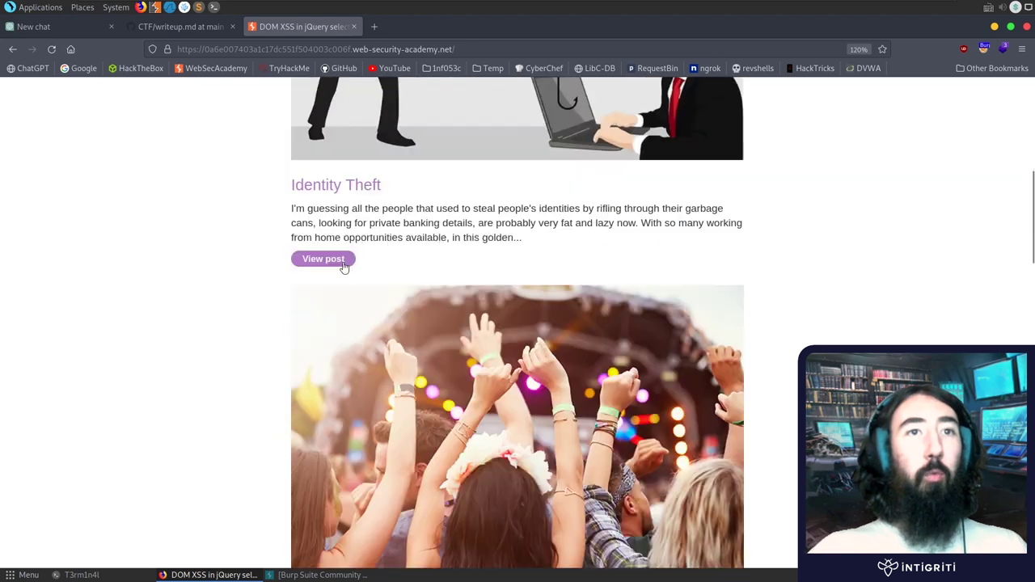
{"action": "scroll", "coordinate": [509, 179], "scroll_direction": "up", "scroll_amount": 7}
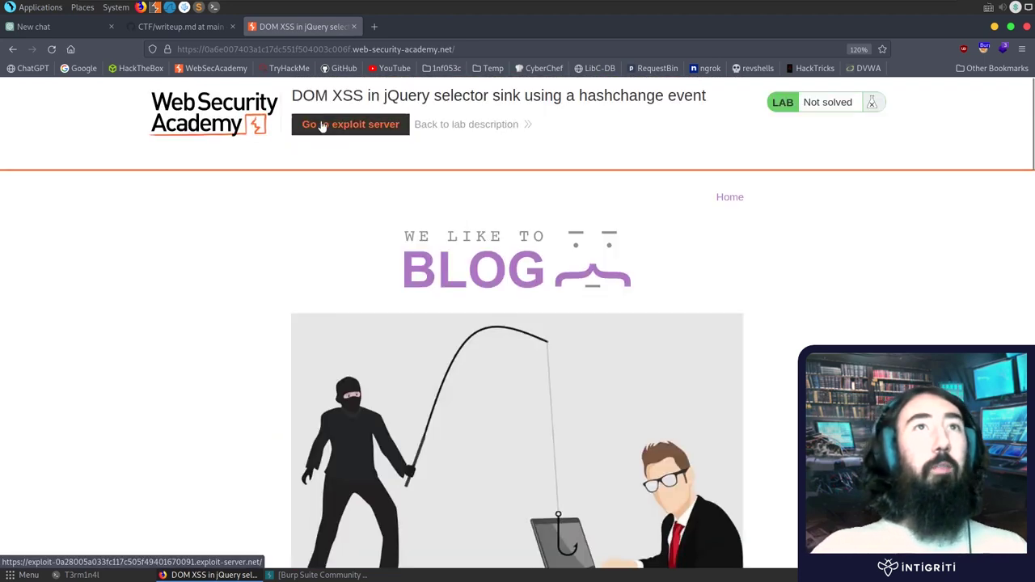
- Open the lab's exploit server in a new tab and inspect the response Body field, highlighting "Hello, world!"
{"action": "middle_click", "coordinate": [322, 125]}
{"action": "left_click", "coordinate": [404, 36]}
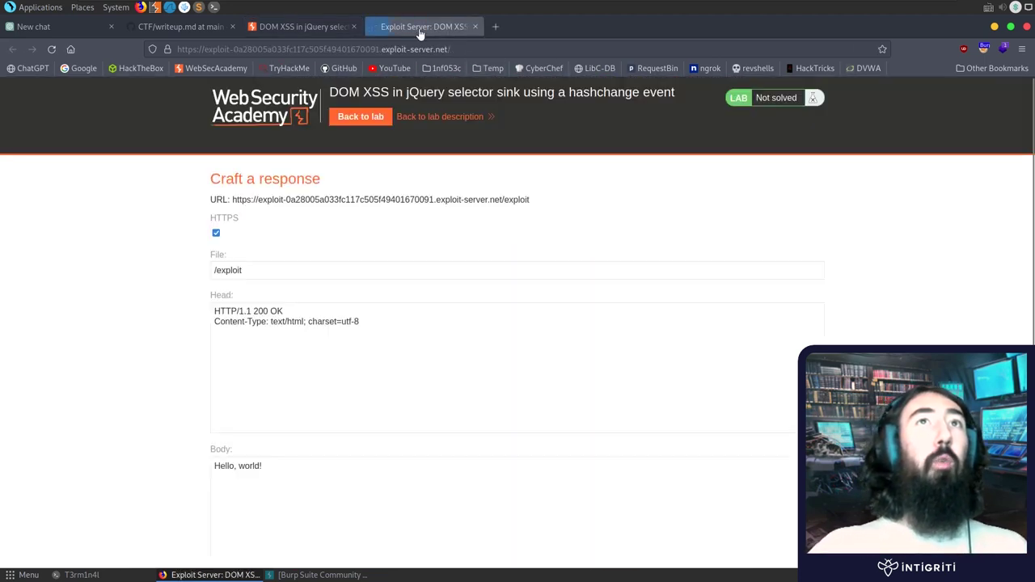
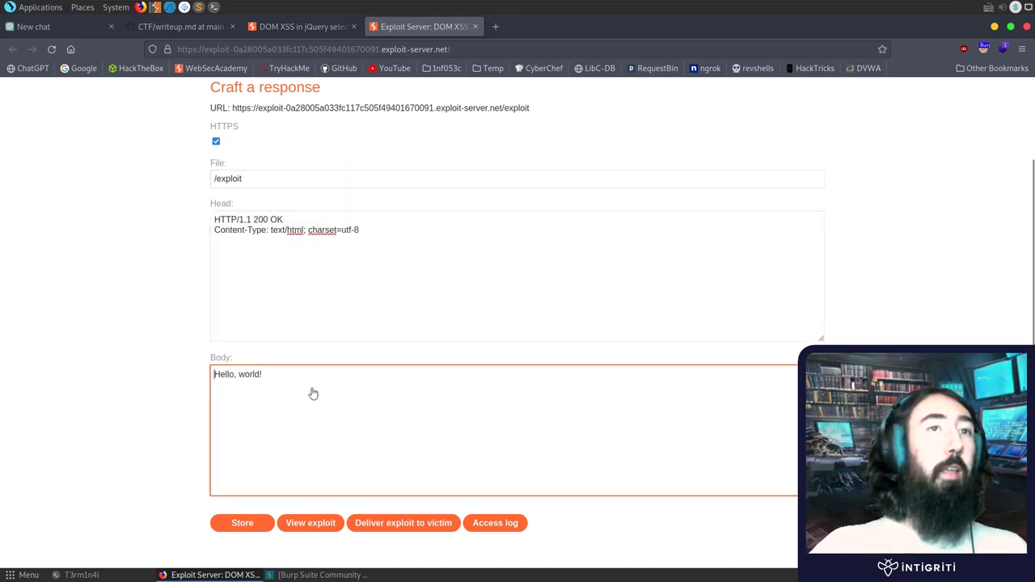
{"action": "left_click_drag", "start_coordinate": [332, 386], "coordinate": [169, 358]}
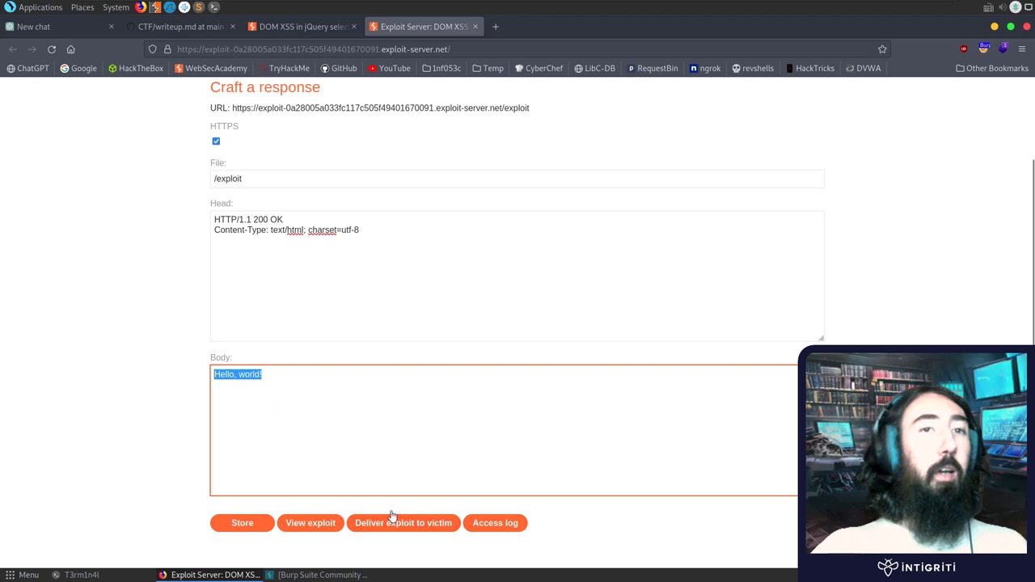
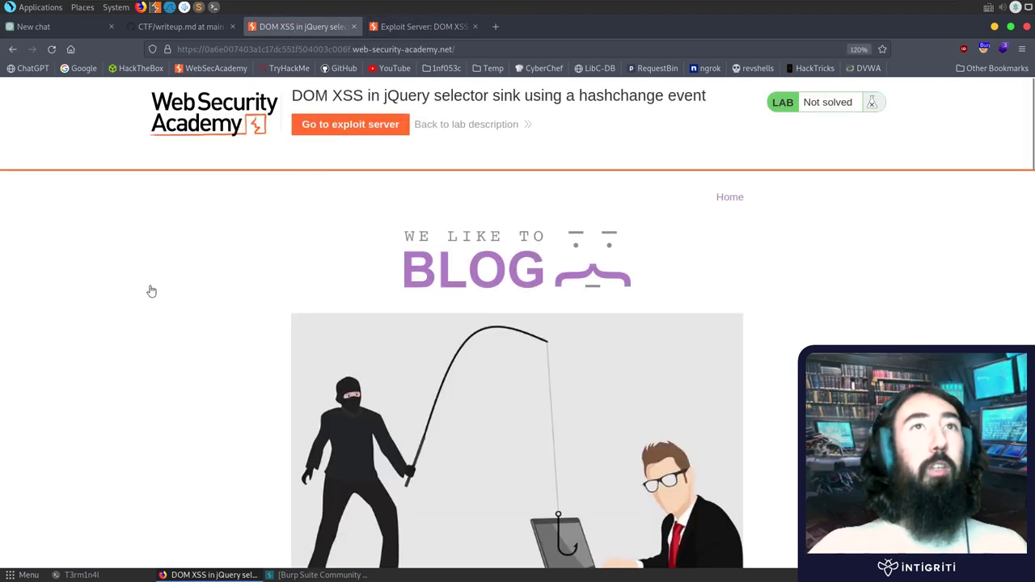
- Look through the blog's post list and view the home page source with its hashchange script
{"action": "scroll", "coordinate": [160, 288], "scroll_direction": "down", "scroll_amount": 20}
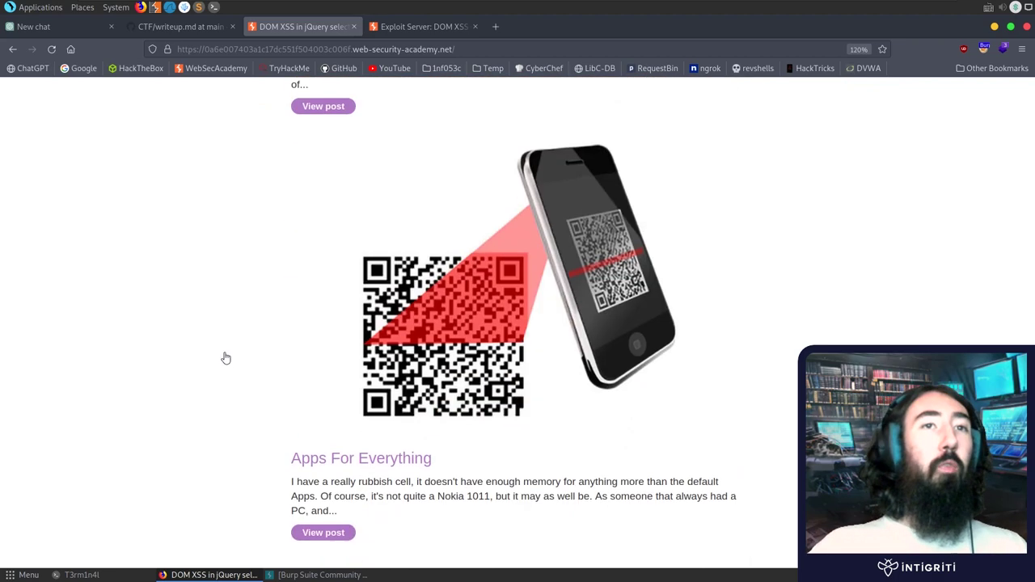
{"action": "scroll", "coordinate": [245, 359], "scroll_direction": "up", "scroll_amount": 15}
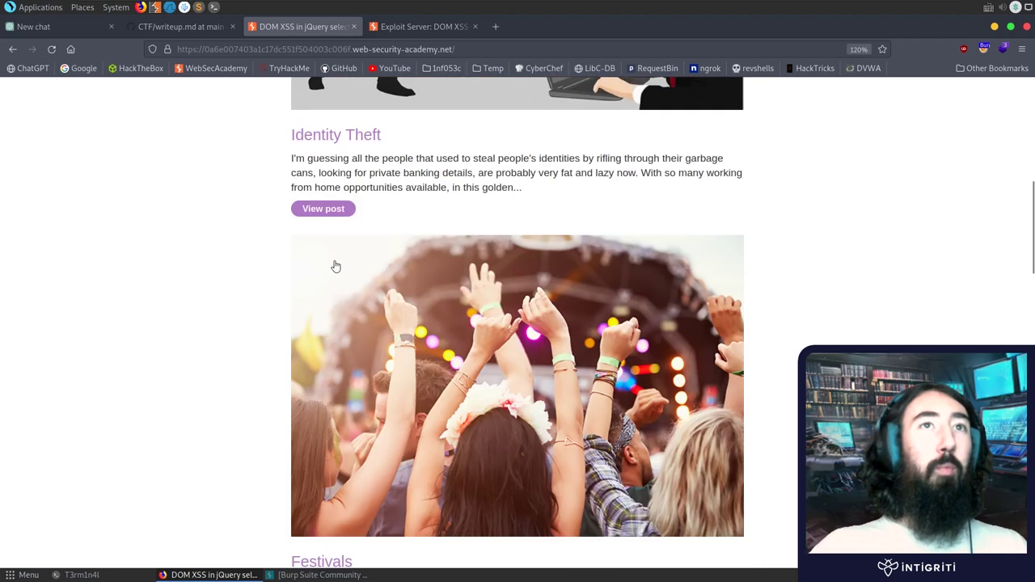
{"action": "right_click", "coordinate": [159, 327]}
{"action": "left_click", "coordinate": [180, 403]}
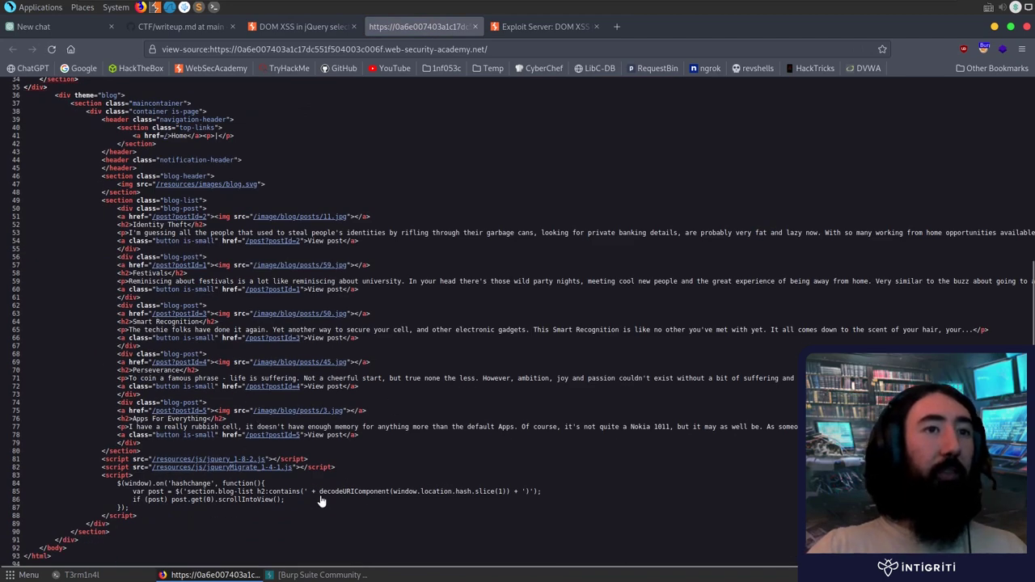
{"action": "scroll", "coordinate": [283, 378], "scroll_direction": "up", "scroll_amount": 4}
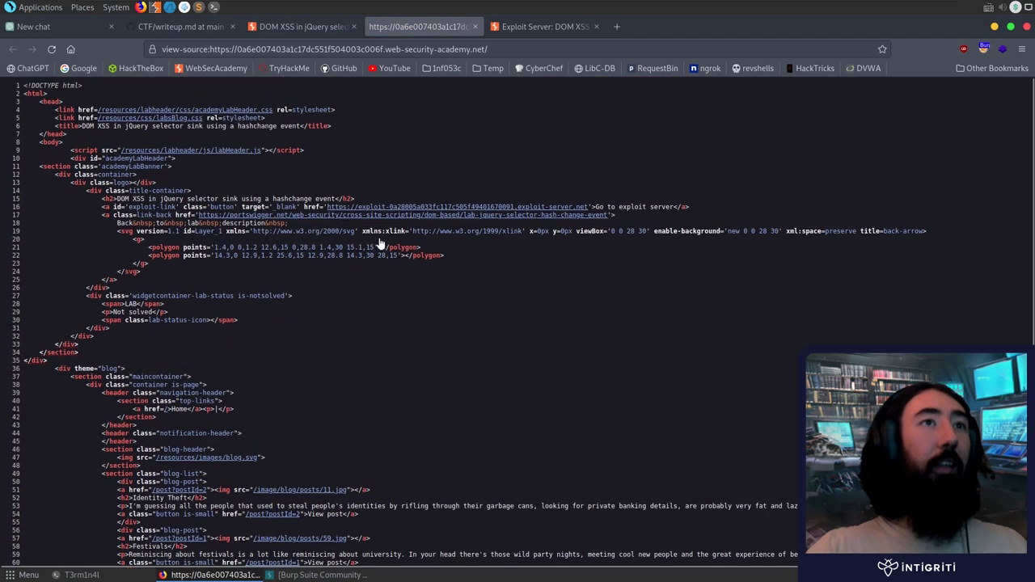
- Open the Identity Theft post and submit a test comment with <img src=x onerror=alert(0)> as the comment and name
{"action": "left_click", "coordinate": [354, 27]}
{"action": "left_click", "coordinate": [324, 212]}
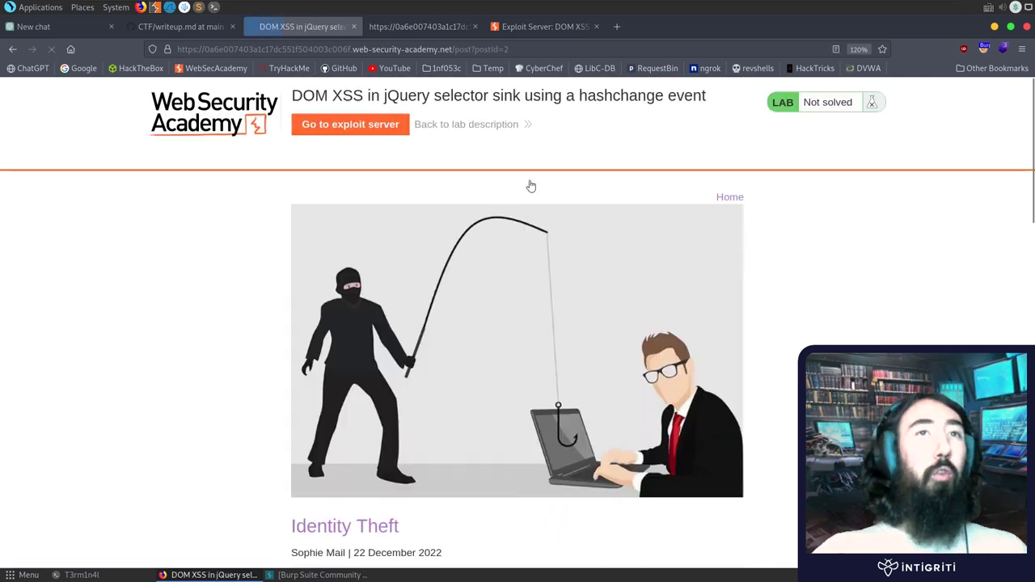
{"action": "scroll", "coordinate": [497, 328], "scroll_direction": "down", "scroll_amount": 10}
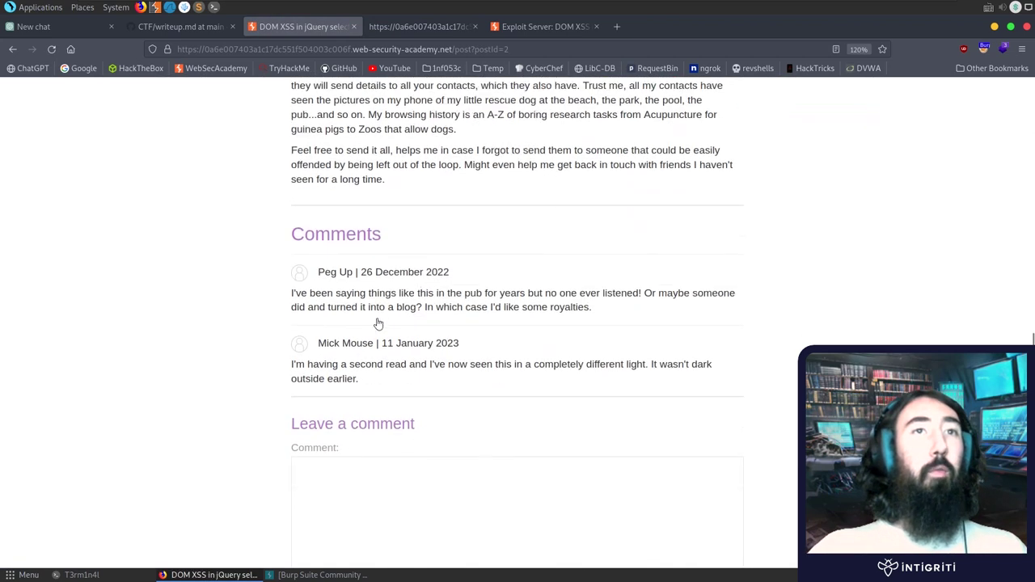
{"action": "scroll", "coordinate": [344, 325], "scroll_direction": "down", "scroll_amount": 1}
{"action": "left_click", "coordinate": [458, 404]}
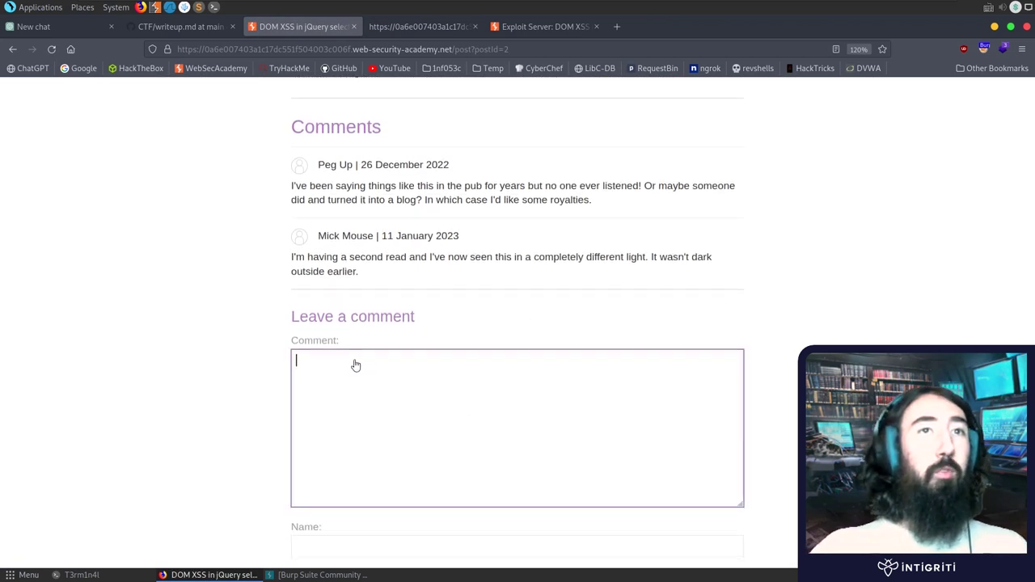
{"action": "scroll", "coordinate": [359, 363], "scroll_direction": "down", "scroll_amount": 2}
{"action": "type", "text": "a"}
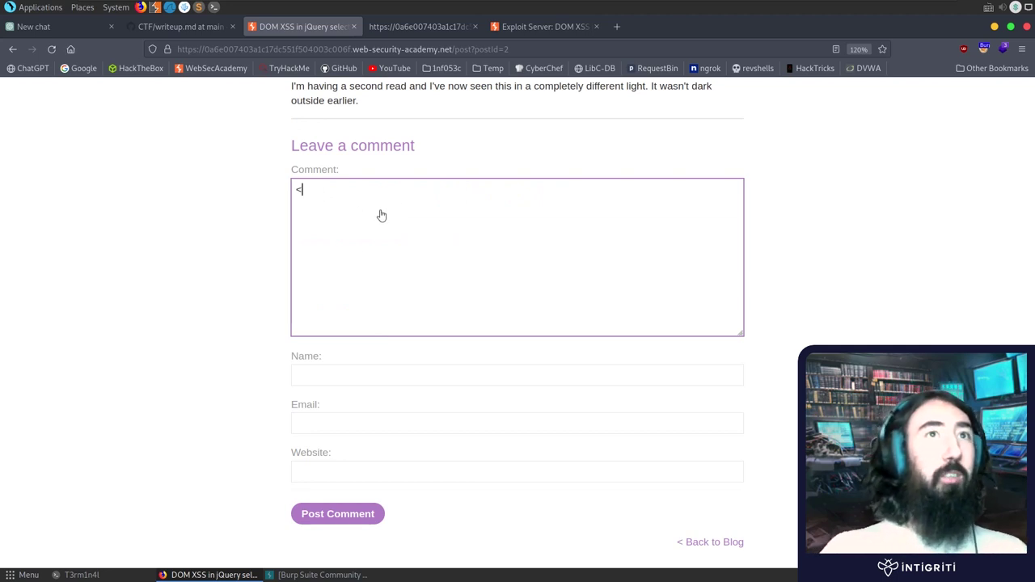
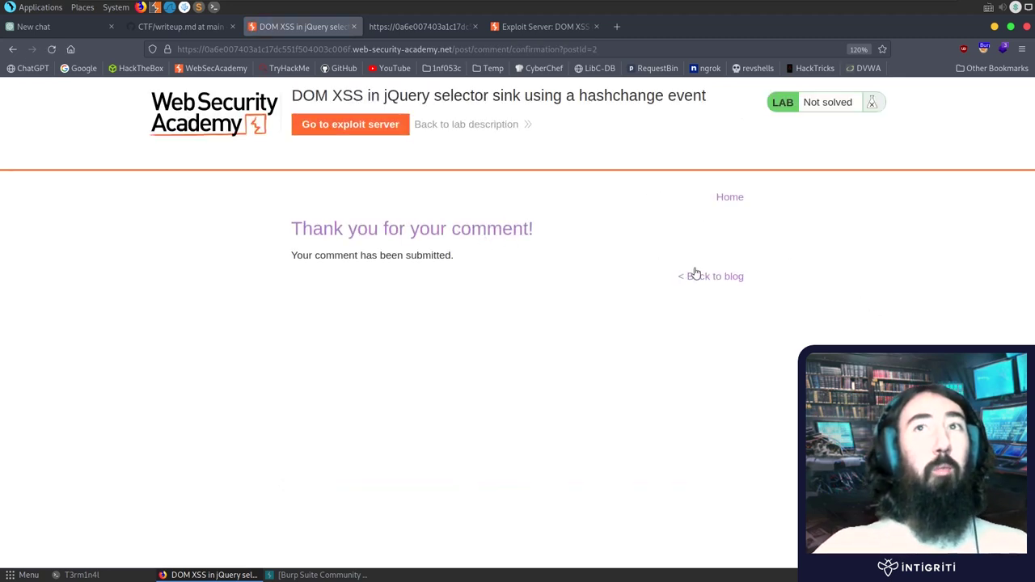
- Return to the blog post and examine how the submitted <img src=x onerror=alert(0)> comment is rendered
{"action": "left_click", "coordinate": [696, 275]}
{"action": "scroll", "coordinate": [419, 334], "scroll_direction": "down", "scroll_amount": 10}
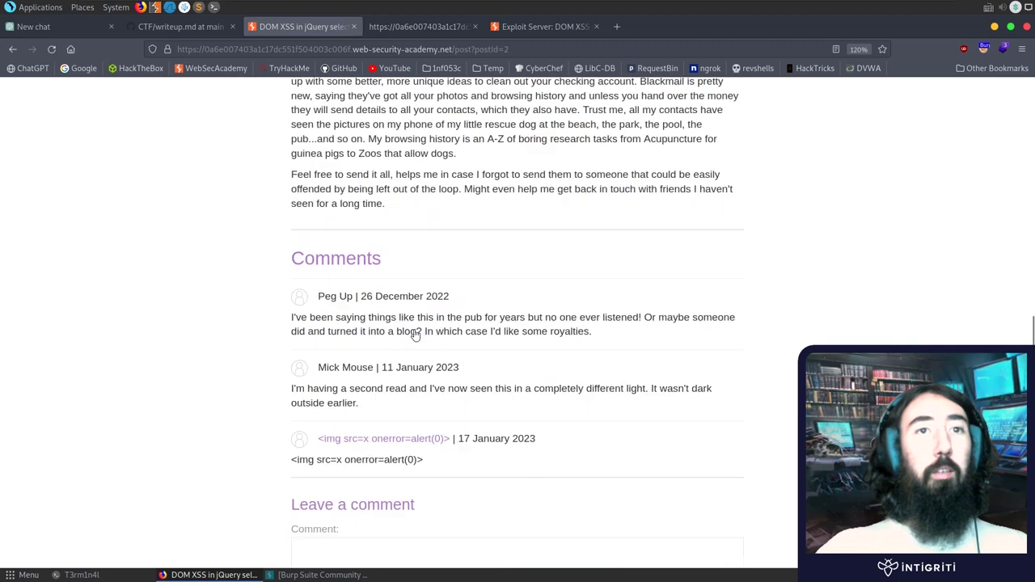
{"action": "scroll", "coordinate": [419, 335], "scroll_direction": "down", "scroll_amount": 3}
{"action": "scroll", "coordinate": [429, 326], "scroll_direction": "up", "scroll_amount": 3}
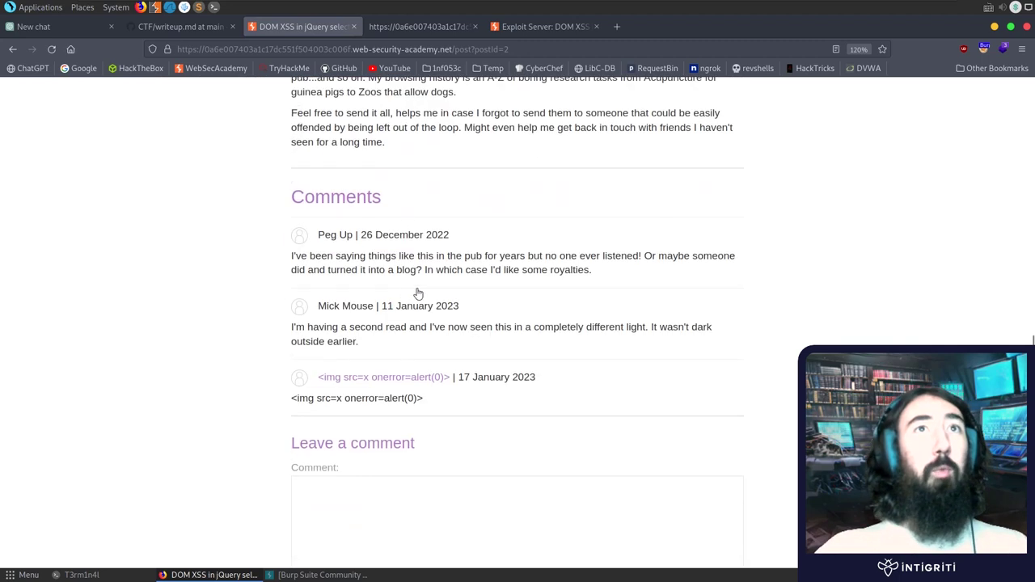
{"action": "triple_click", "coordinate": [270, 405]}
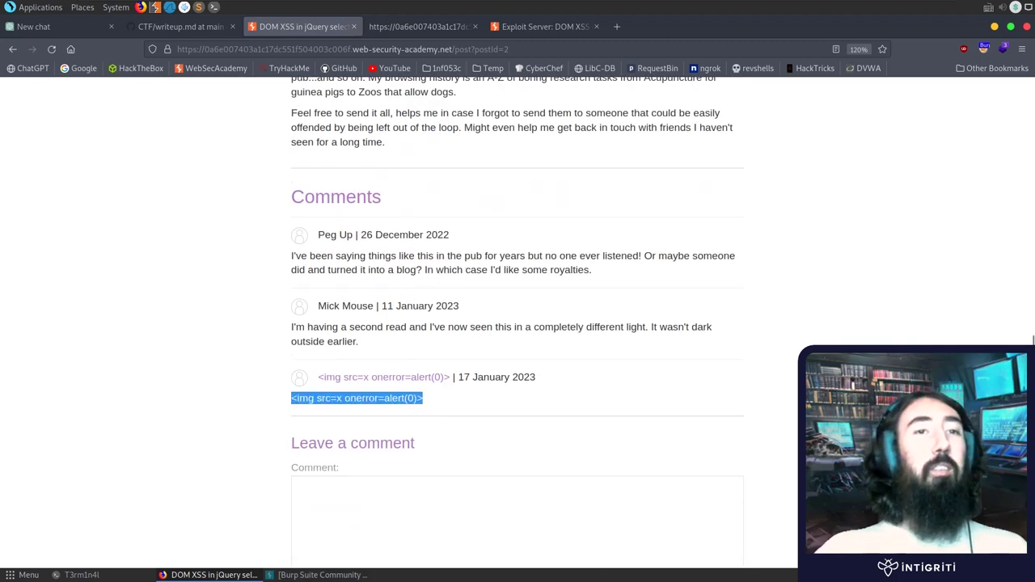
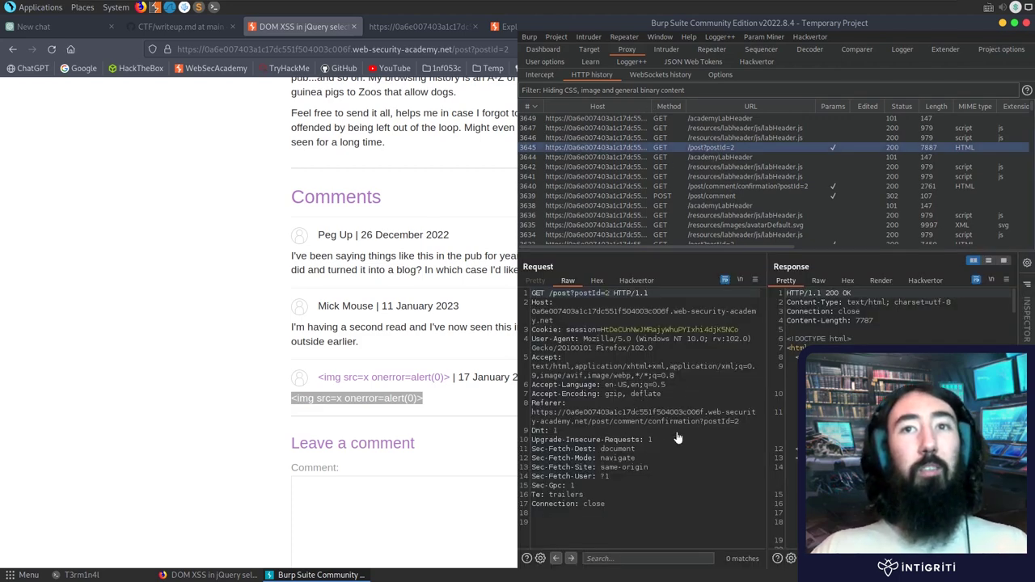
- In Burp Suite's HTTP history, inspect the POST /post/comment request and its body, and return to the browser
{"action": "left_click", "coordinate": [722, 197]}
{"action": "scroll", "coordinate": [599, 387], "scroll_direction": "down", "scroll_amount": 2}
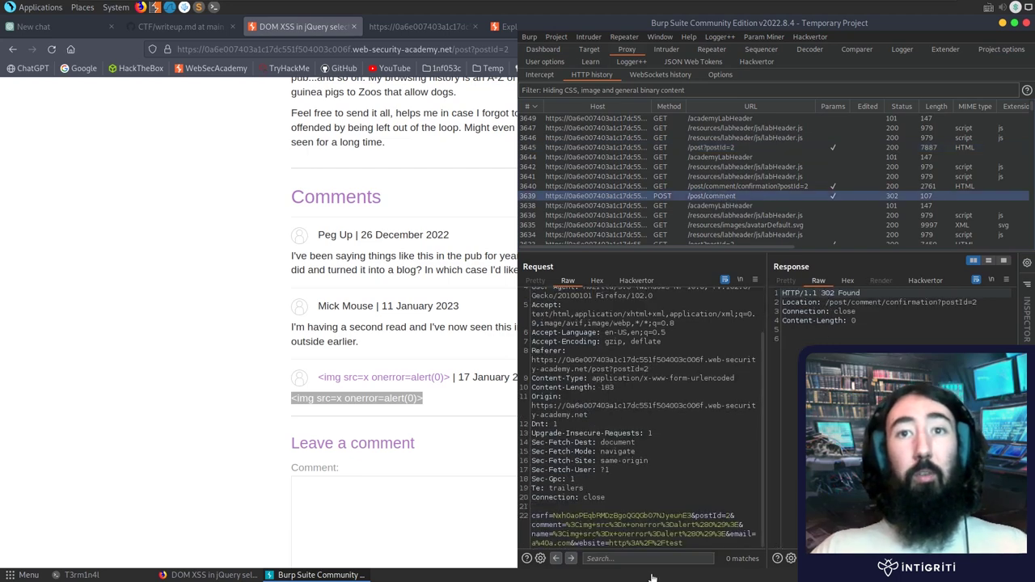
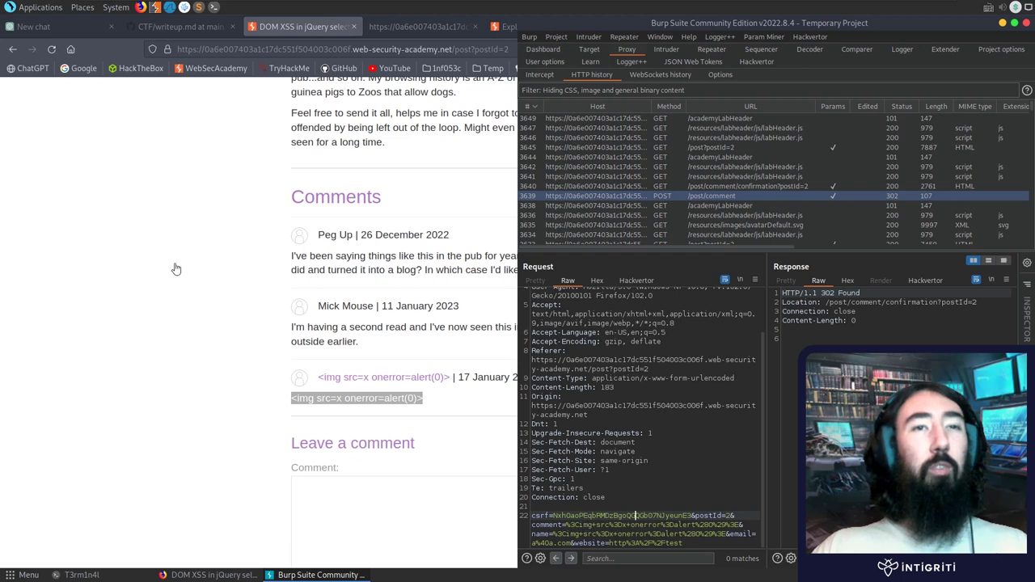
{"action": "left_click", "coordinate": [203, 272]}
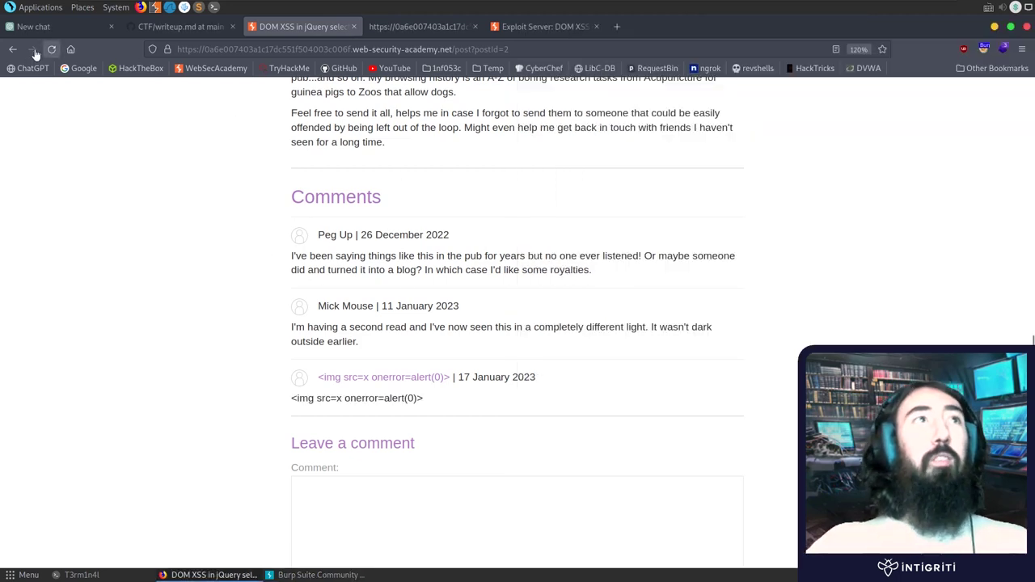
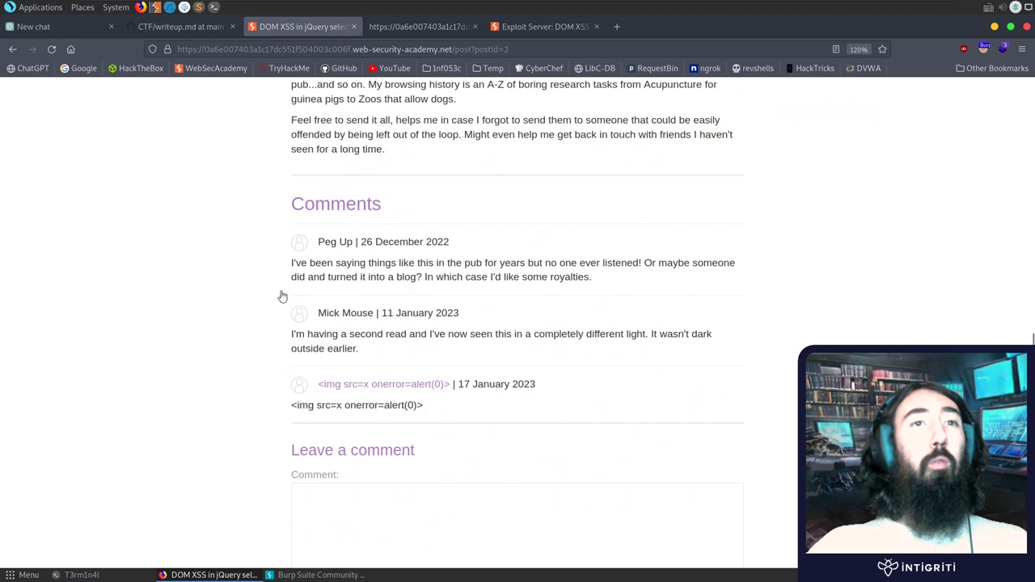
- Examine the hashchange handler in the home page source, enlarged to 133%, highlighting the hashchange event name
{"action": "scroll", "coordinate": [308, 298], "scroll_direction": "up", "scroll_amount": 10}
{"action": "scroll", "coordinate": [423, 263], "scroll_direction": "up", "scroll_amount": 5}
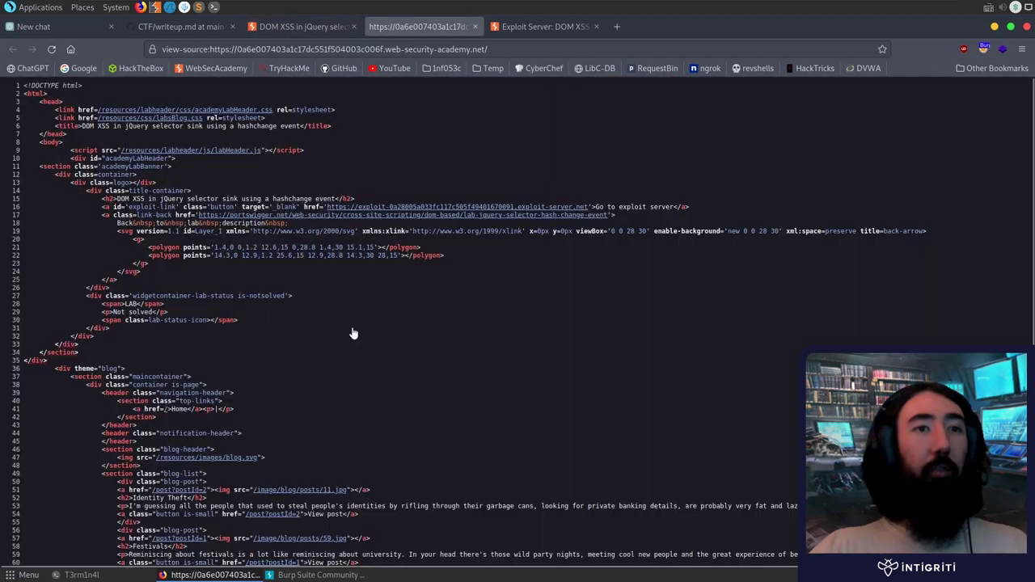
{"action": "scroll", "coordinate": [353, 334], "scroll_direction": "down", "scroll_amount": 3}
{"action": "key", "text": "ctrl+plus"}
{"action": "key", "text": "ctrl+plus"}
{"action": "key", "text": "ctrl+plus"}
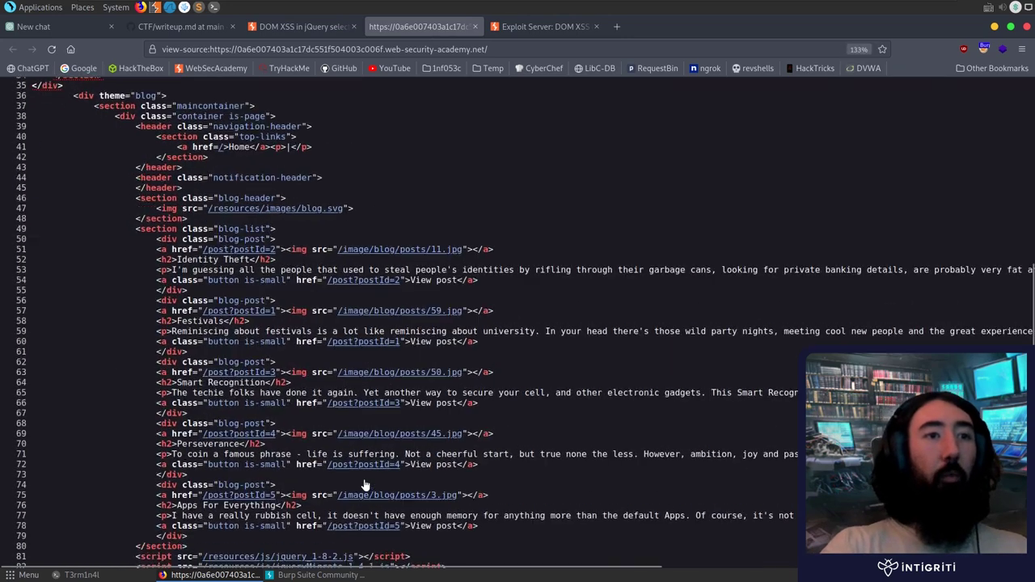
{"action": "scroll", "coordinate": [391, 475], "scroll_direction": "down", "scroll_amount": 3}
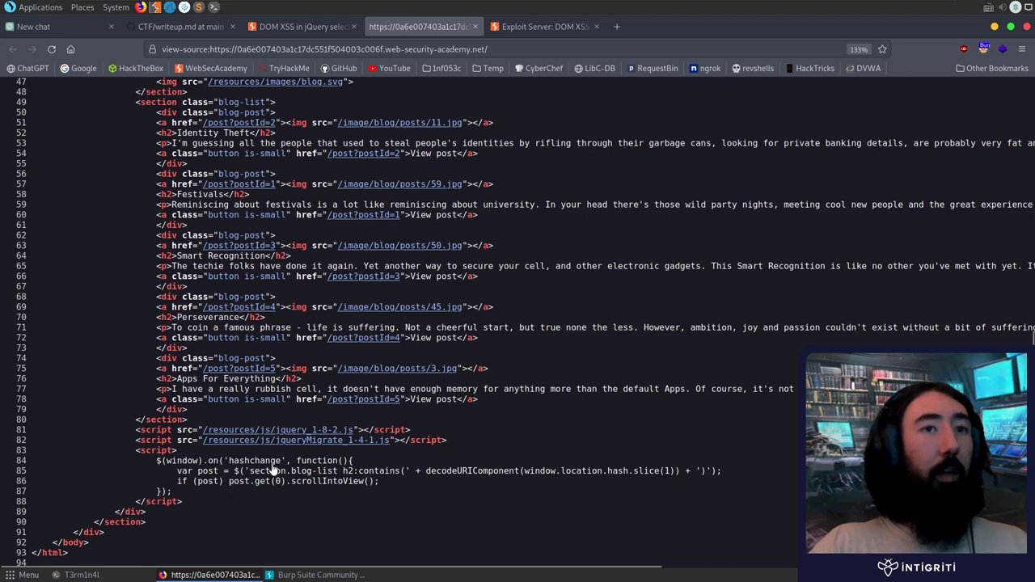
{"action": "double_click", "coordinate": [243, 463]}
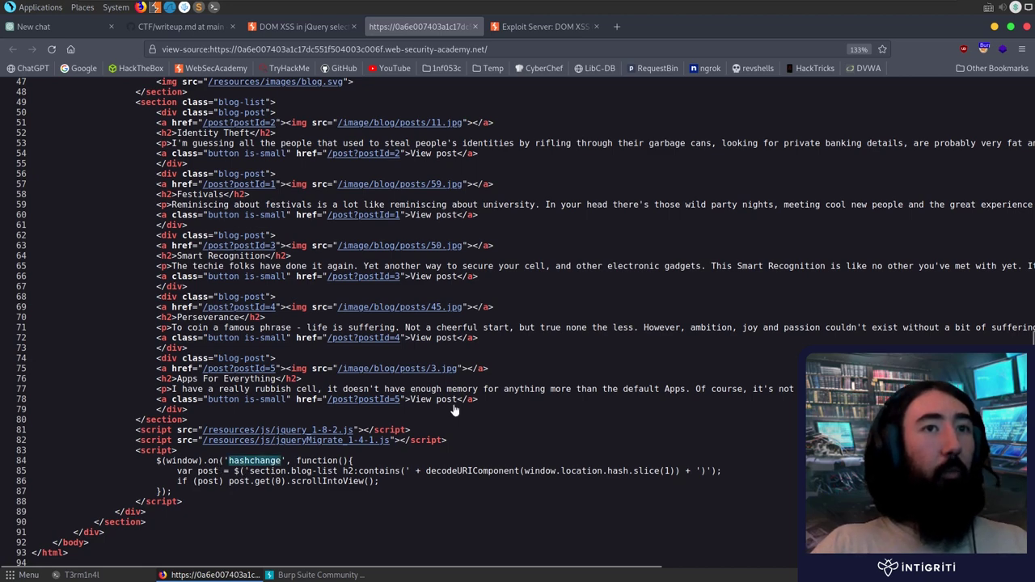
- Open the developer tools on the lab's blog post page and search its markup for "hashchange"
{"action": "left_click", "coordinate": [307, 28]}
{"action": "key", "text": "ctrl+shift+k"}
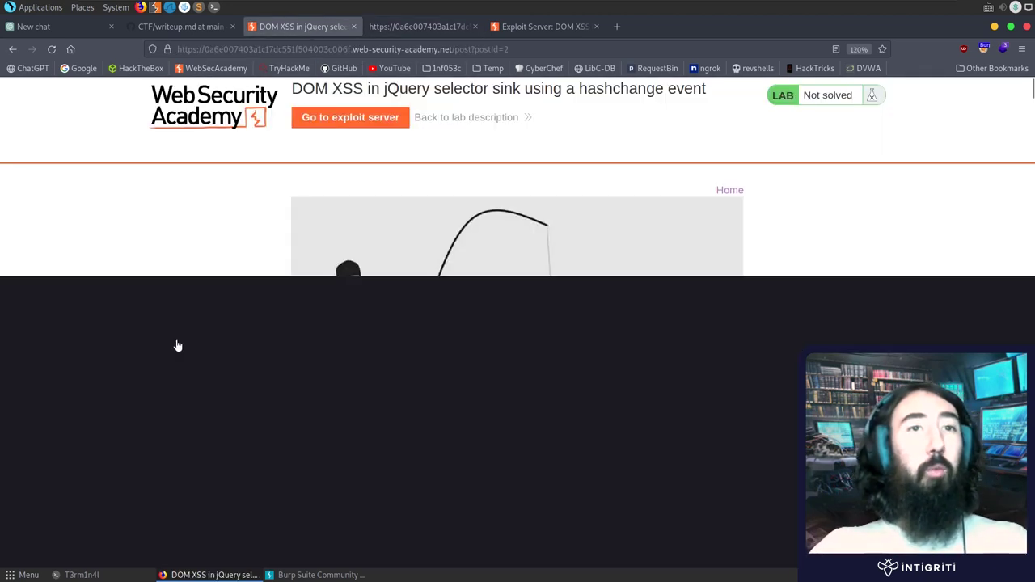
{"action": "left_click", "coordinate": [63, 287]}
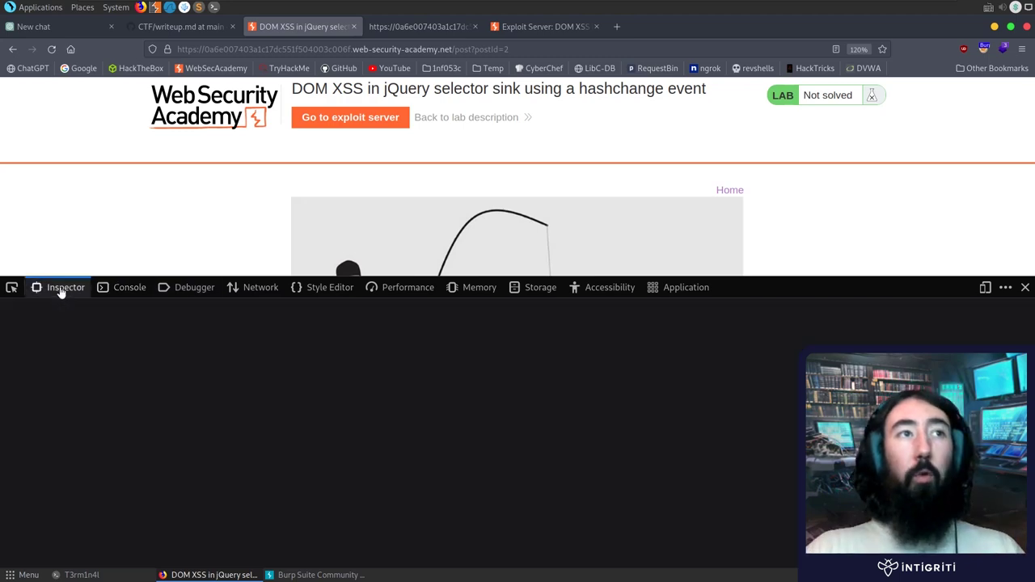
{"action": "type", "text": "h"}
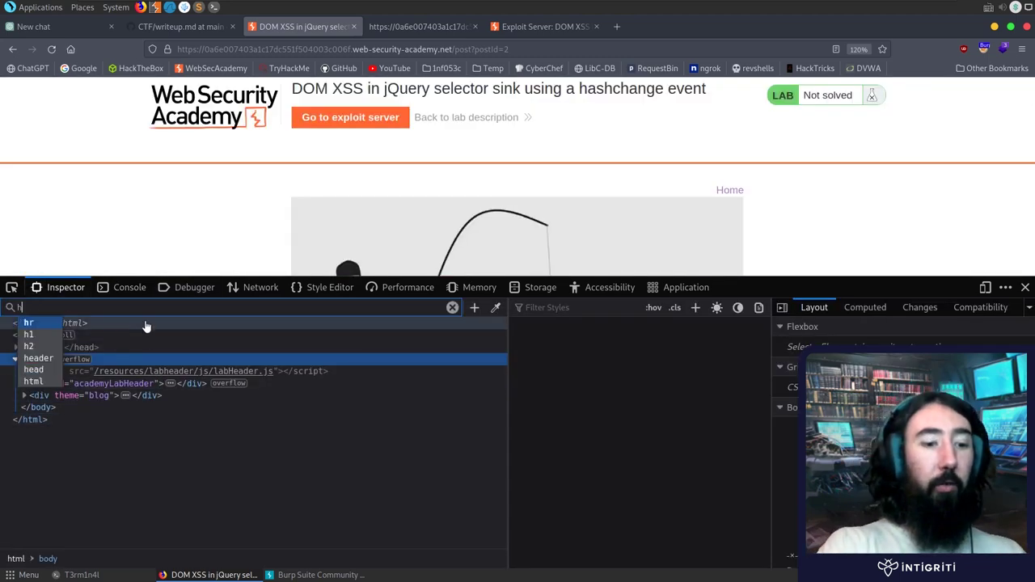
{"action": "type", "text": "ashchange"}
{"action": "key", "text": "Return"}
{"action": "key", "text": "Return"}
{"action": "key", "text": "Return"}
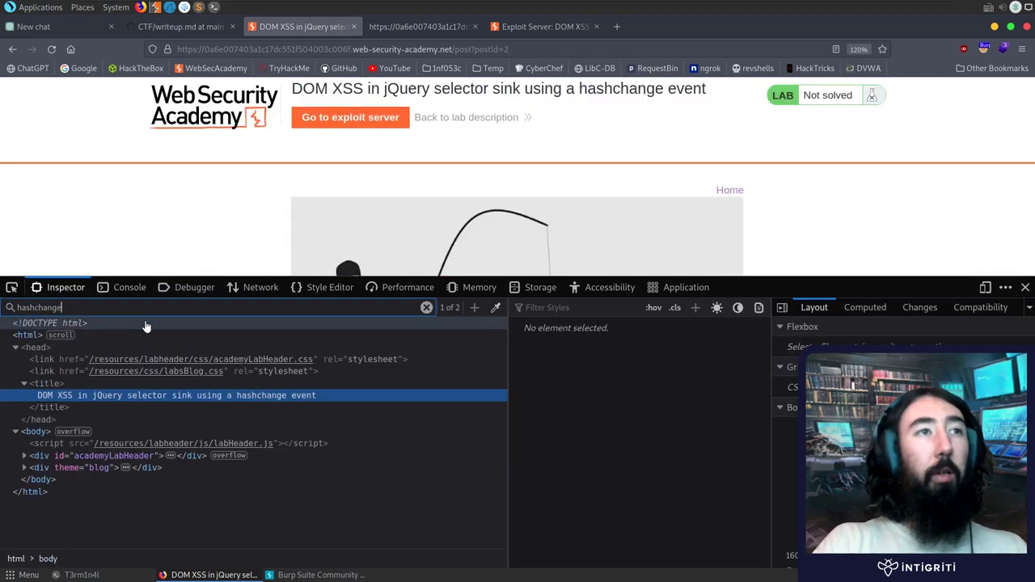
{"action": "key", "text": "Return"}
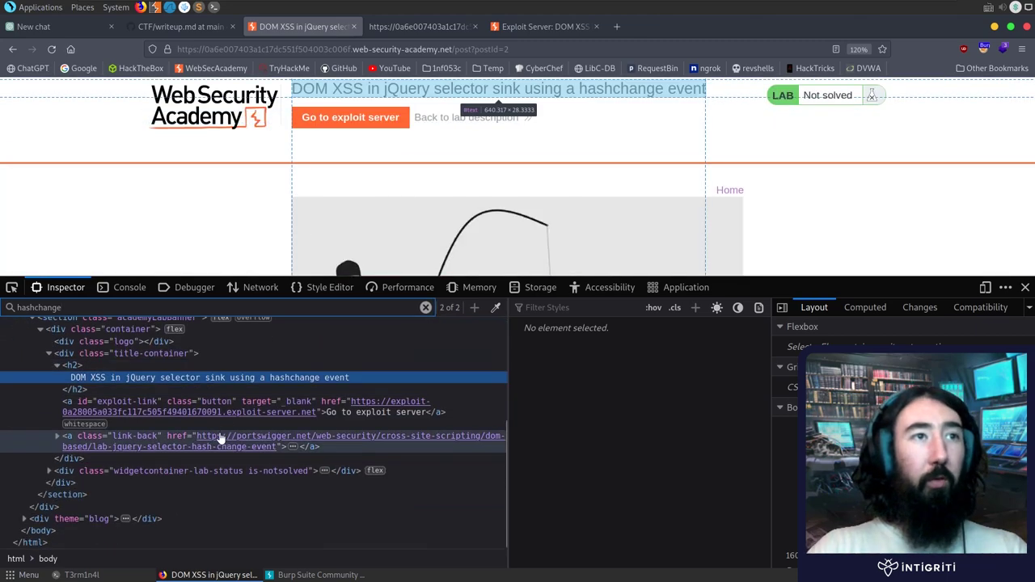
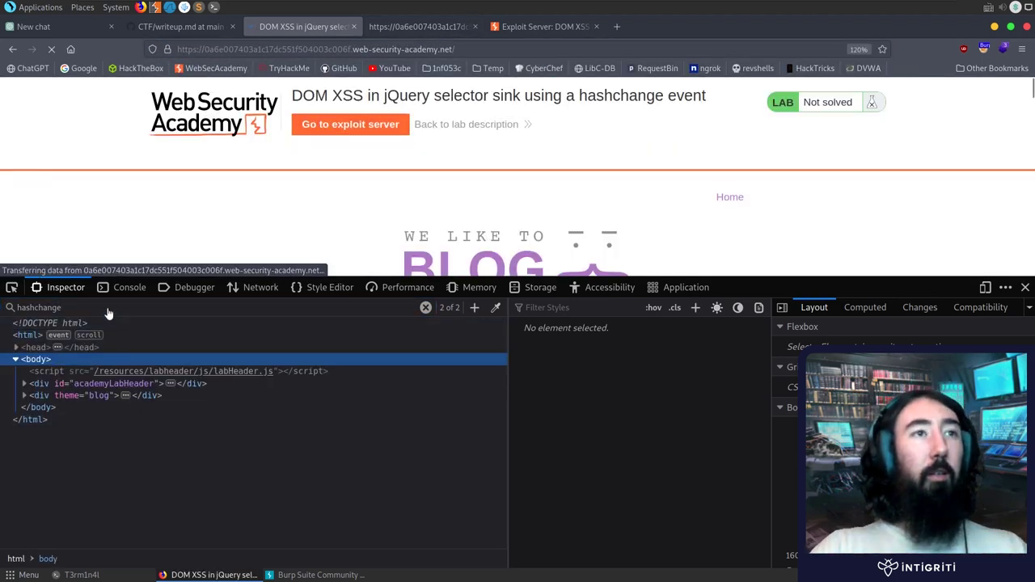
- Return to the lab home page, search its markup for "hashchange" and expand the script holding the handler
{"action": "key", "text": "Return"}
{"action": "key", "text": "Return"}
{"action": "key", "text": "Return"}
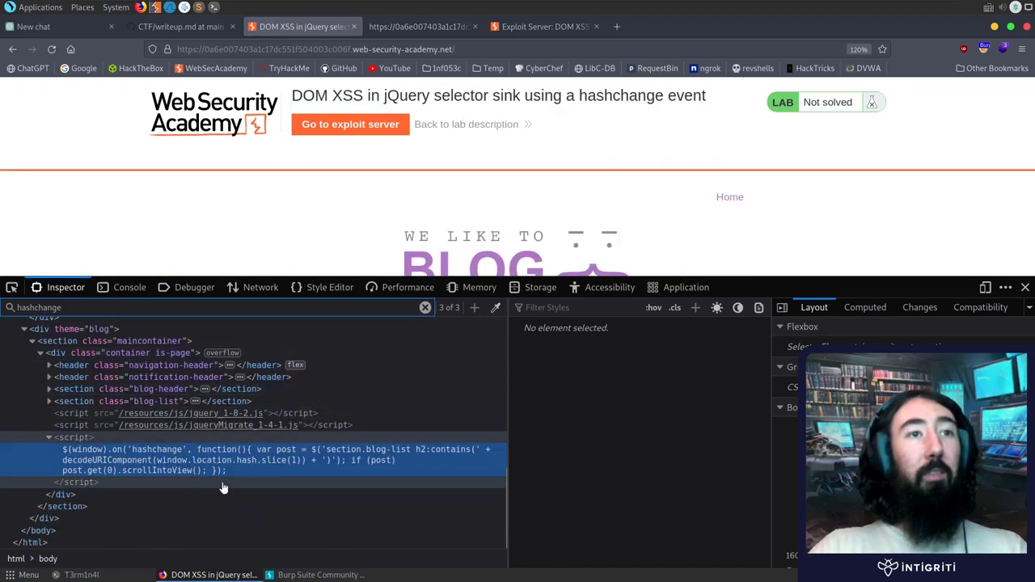
{"action": "double_click", "coordinate": [272, 455]}
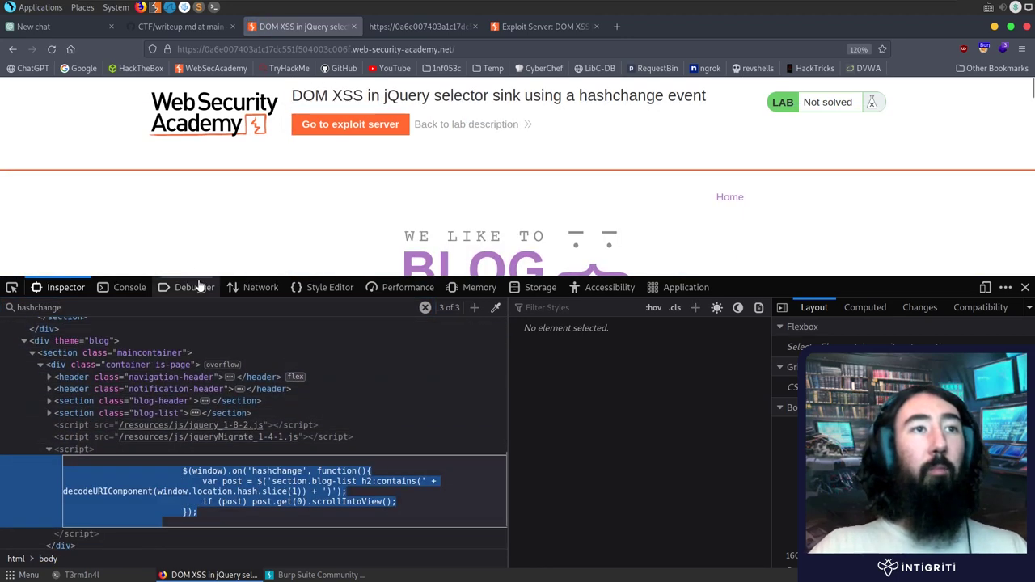
- Open the home page's (index) source in the Debugger, and set and remove a breakpoint on line 86
{"action": "left_click", "coordinate": [195, 288]}
{"action": "left_click", "coordinate": [46, 370]}
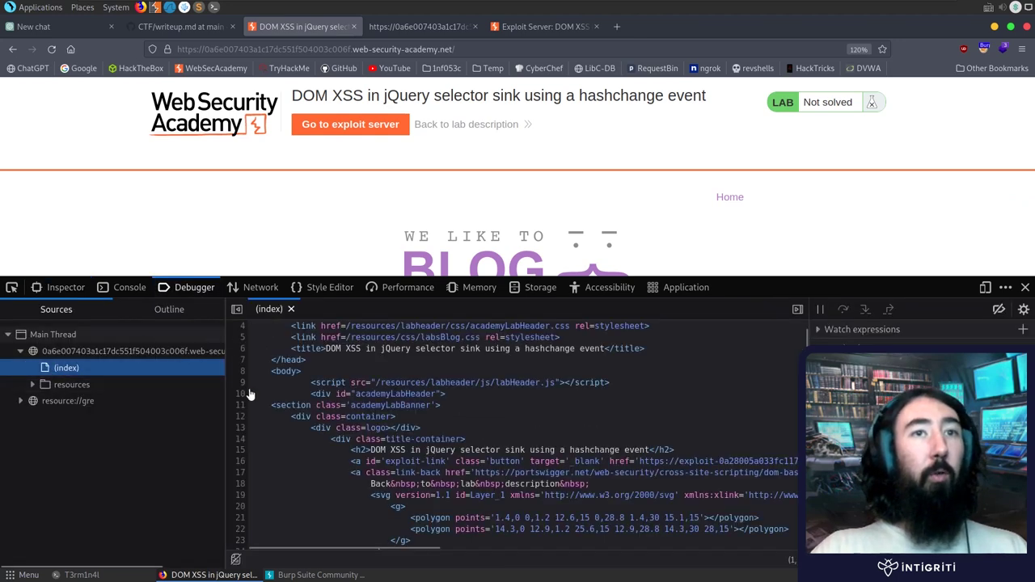
{"action": "scroll", "coordinate": [506, 414], "scroll_direction": "down", "scroll_amount": 20}
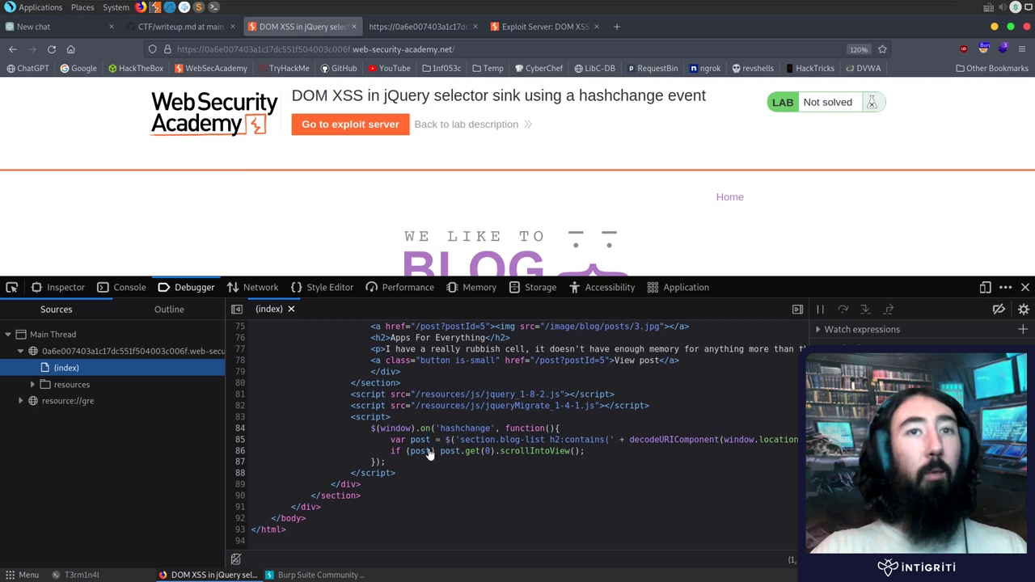
{"action": "left_click", "coordinate": [241, 451]}
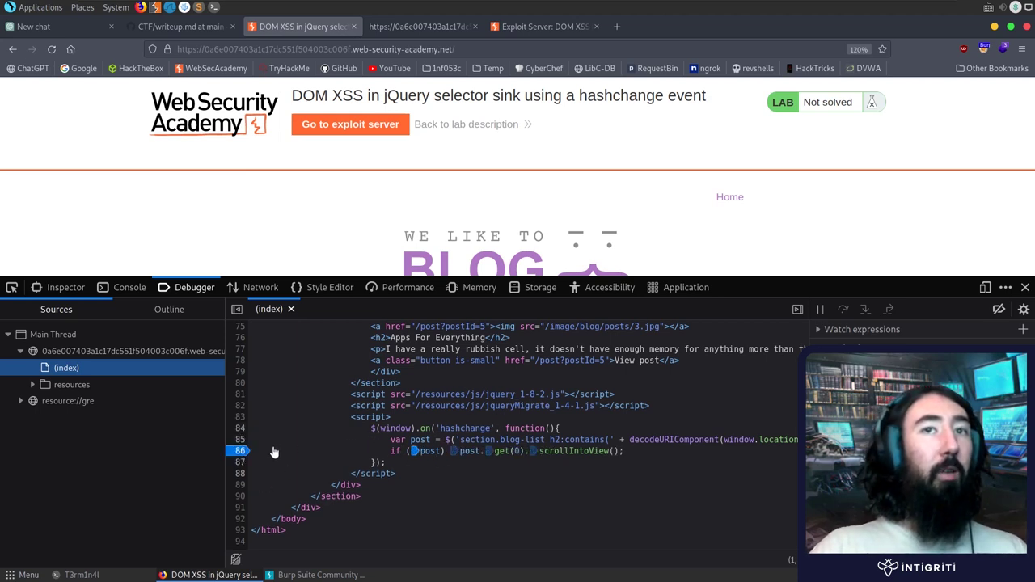
{"action": "left_click", "coordinate": [241, 451]}
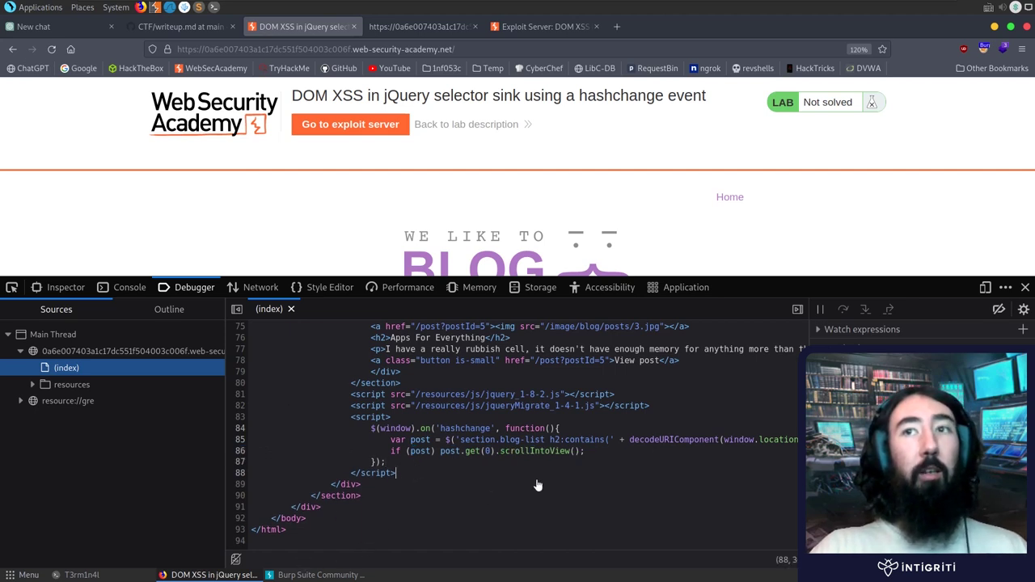
- Copy the whole hashchange handler from lines 84 to 87 of the (index) source
{"action": "left_click", "coordinate": [571, 488]}
{"action": "left_click_drag", "start_coordinate": [407, 465], "coordinate": [369, 428]}
{"action": "left_click", "coordinate": [395, 449]}
{"action": "left_click_drag", "start_coordinate": [386, 464], "coordinate": [374, 437]}
{"action": "key", "text": "ctrl+c"}
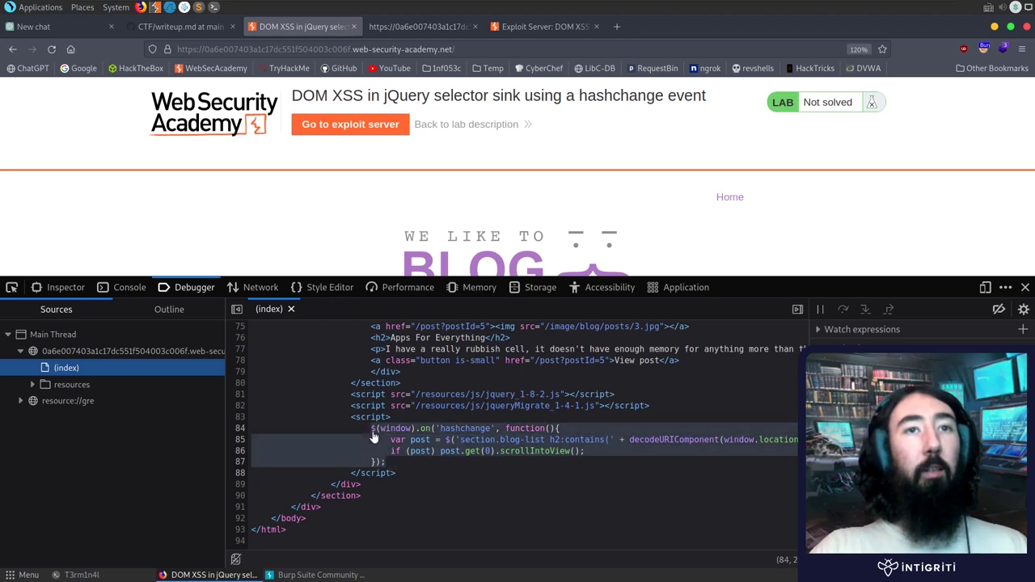
- Switch to ChatGPT and send the prompt "explain plz" followed by the copied hashchange handler code
{"action": "left_click", "coordinate": [61, 27]}
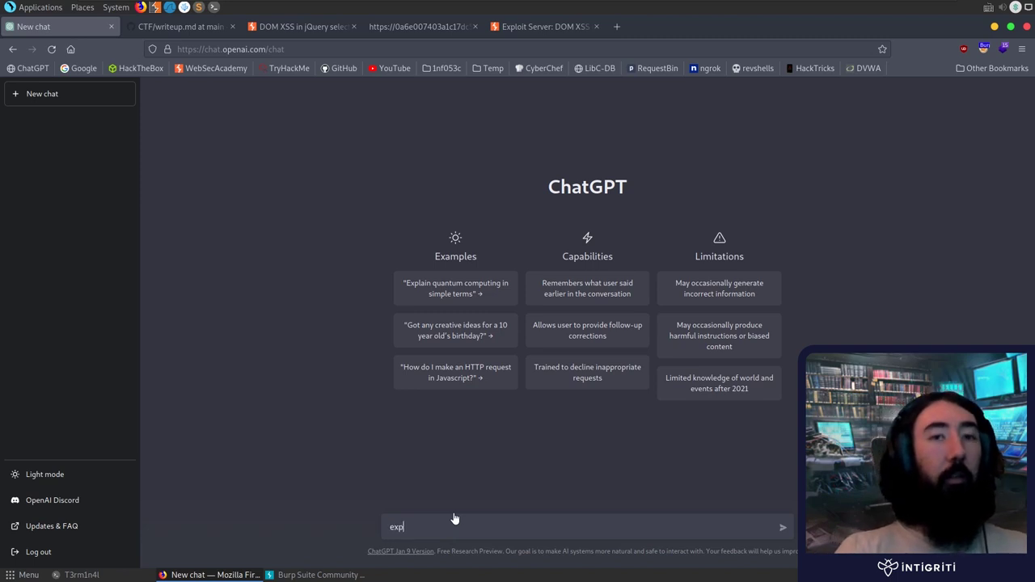
{"action": "type", "text": "explain plz"}
{"action": "key", "text": "shift+Return"}
{"action": "key", "text": "shift+Return"}
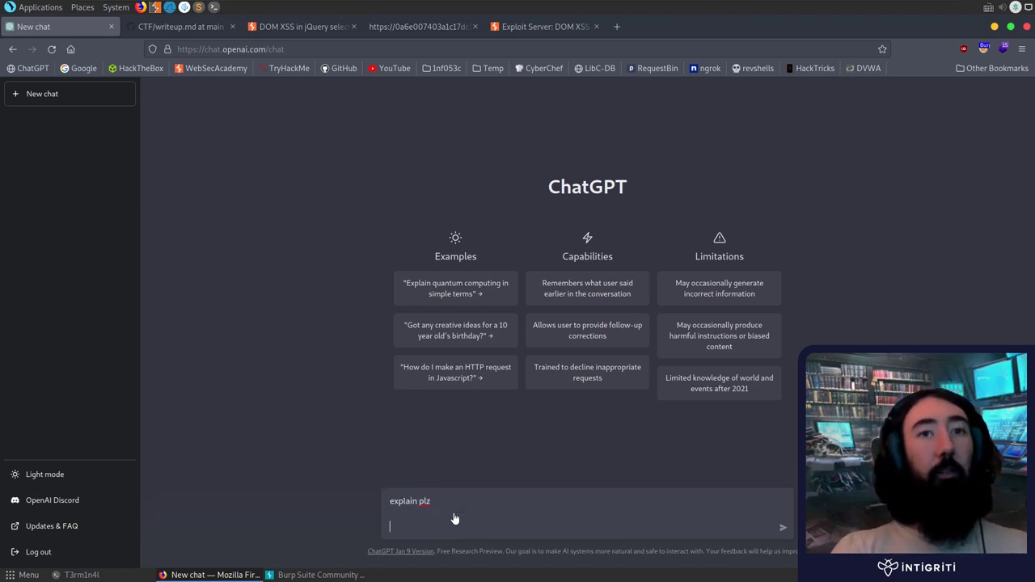
{"action": "key", "text": "ctrl+v"}
{"action": "key", "text": "Return"}
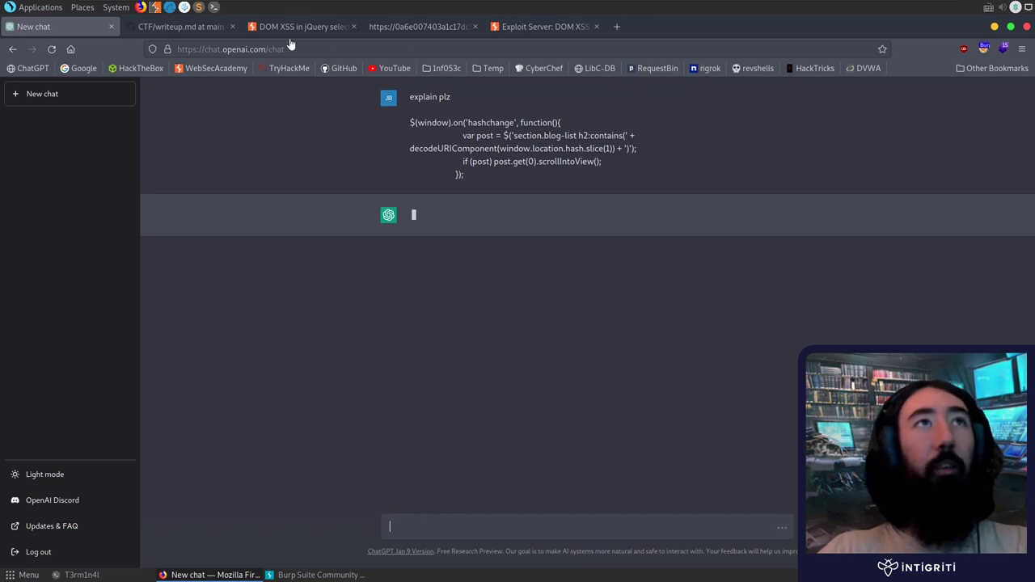
- Return to the lab page's Debugger and highlight the hashchange event name and the post variable in the handler
{"action": "left_click", "coordinate": [337, 31]}
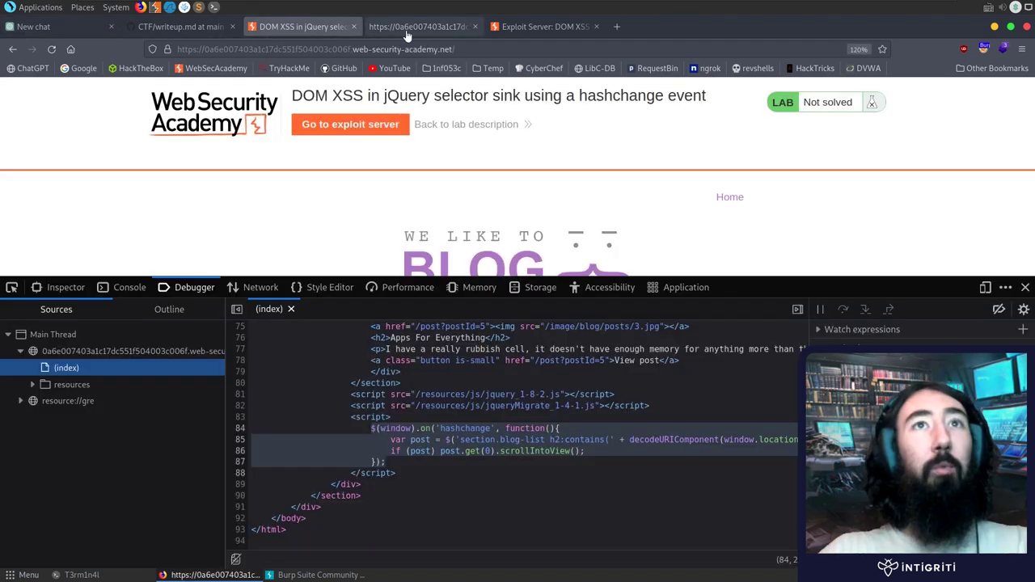
{"action": "left_click", "coordinate": [417, 27]}
{"action": "left_click", "coordinate": [312, 27]}
{"action": "left_click", "coordinate": [469, 457]}
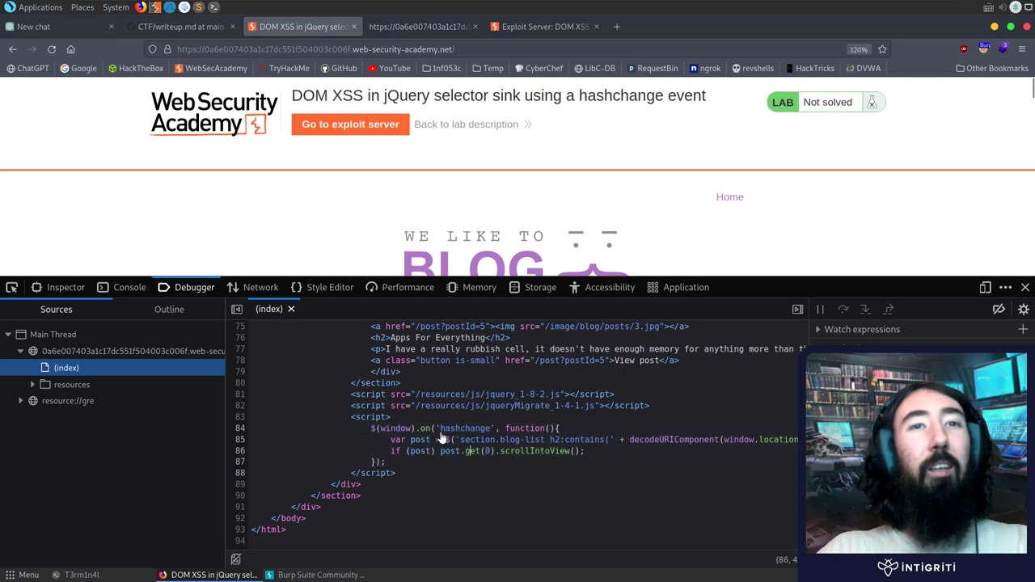
{"action": "left_click_drag", "start_coordinate": [441, 429], "coordinate": [493, 430]}
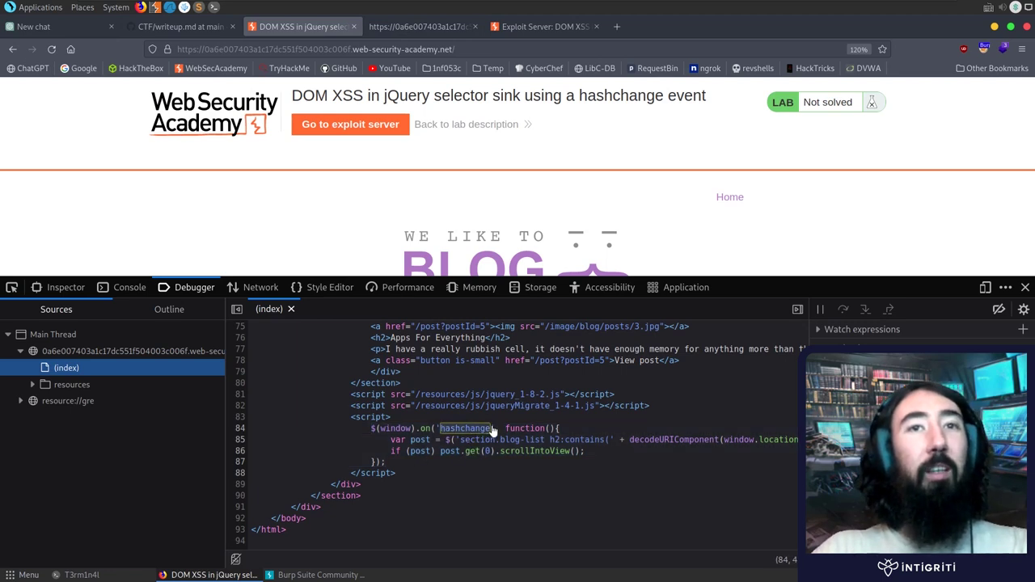
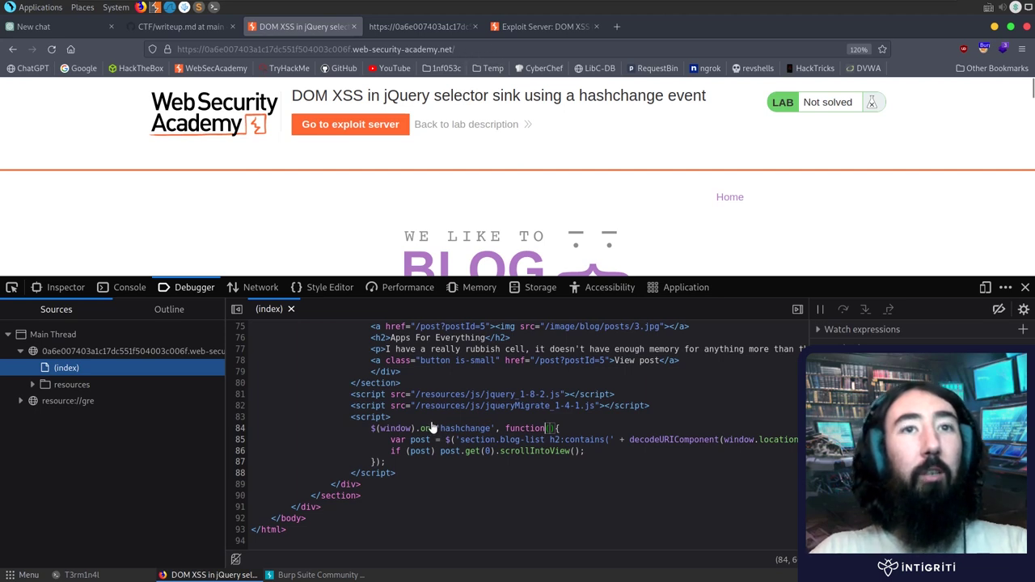
{"action": "left_click", "coordinate": [430, 428]}
{"action": "left_click_drag", "start_coordinate": [406, 440], "coordinate": [431, 438]}
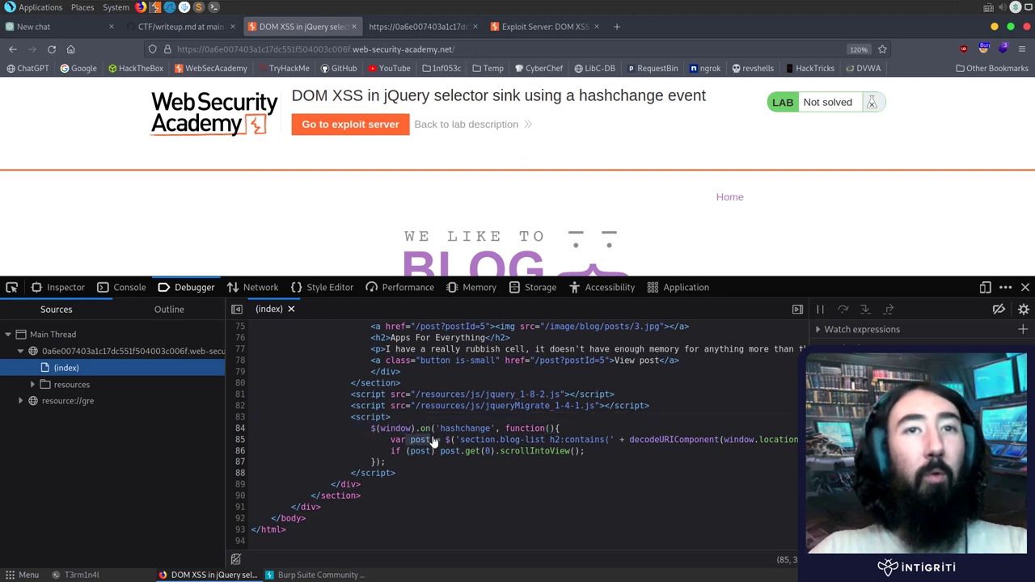
- Examine the jQuery selector on line 85, highlighting h2, section.blog-list and the decodeURIComponent(window.location.hash.slice(1)) call
{"action": "left_click", "coordinate": [489, 451]}
{"action": "left_click", "coordinate": [453, 440]}
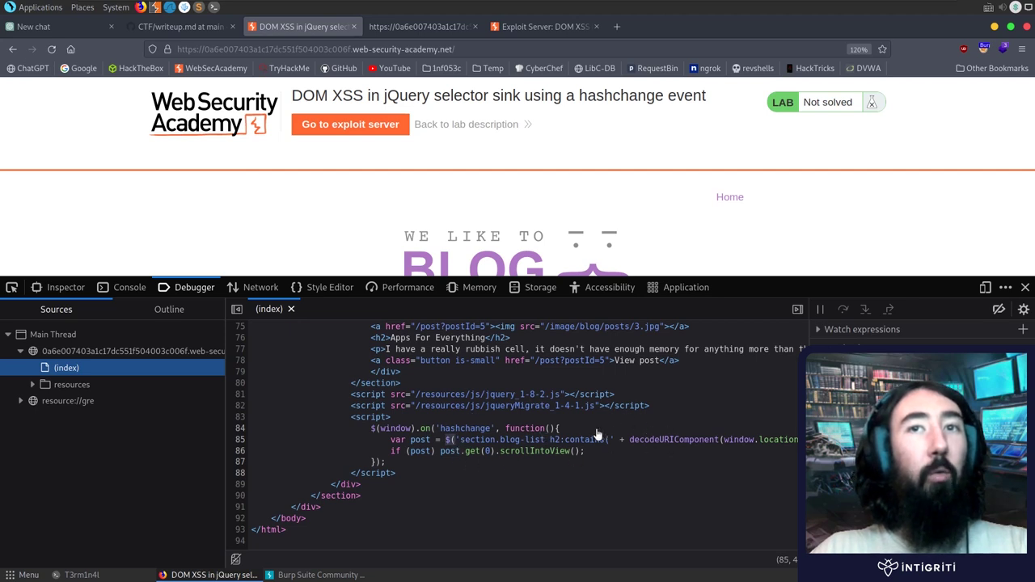
{"action": "double_click", "coordinate": [555, 440]}
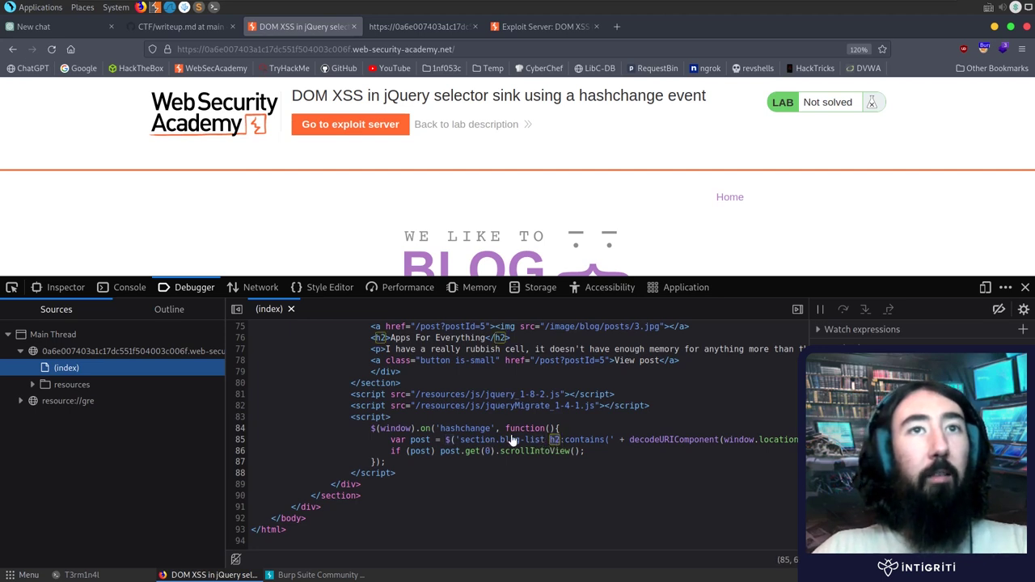
{"action": "left_click_drag", "start_coordinate": [546, 441], "coordinate": [464, 442]}
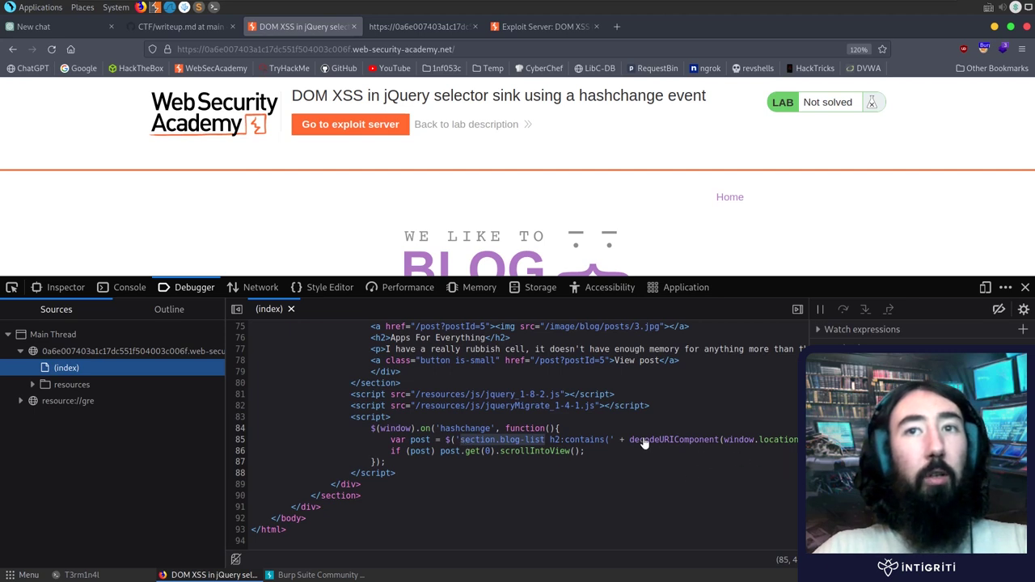
{"action": "left_click_drag", "start_coordinate": [630, 440], "coordinate": [773, 447]}
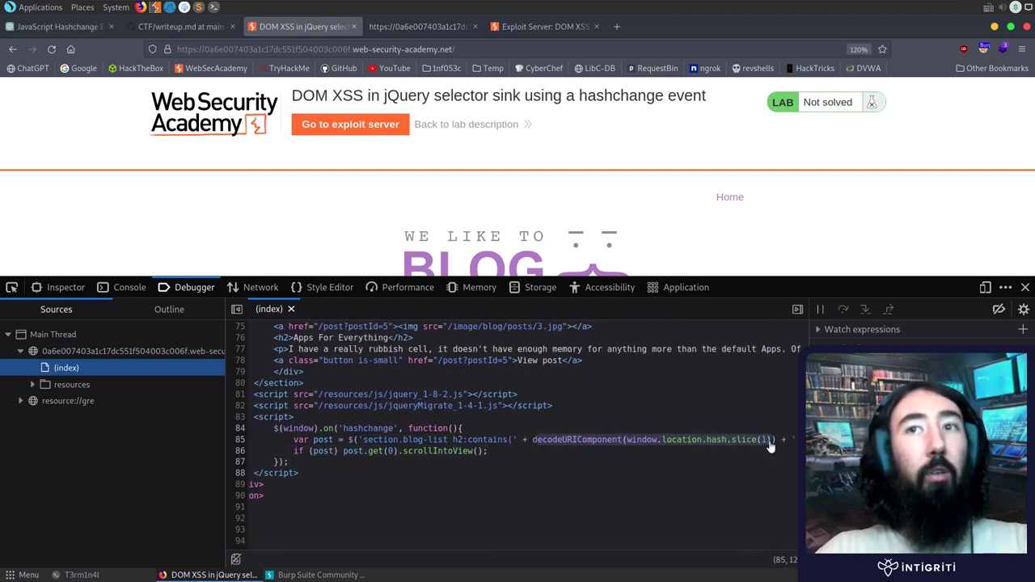
{"action": "left_click", "coordinate": [768, 448]}
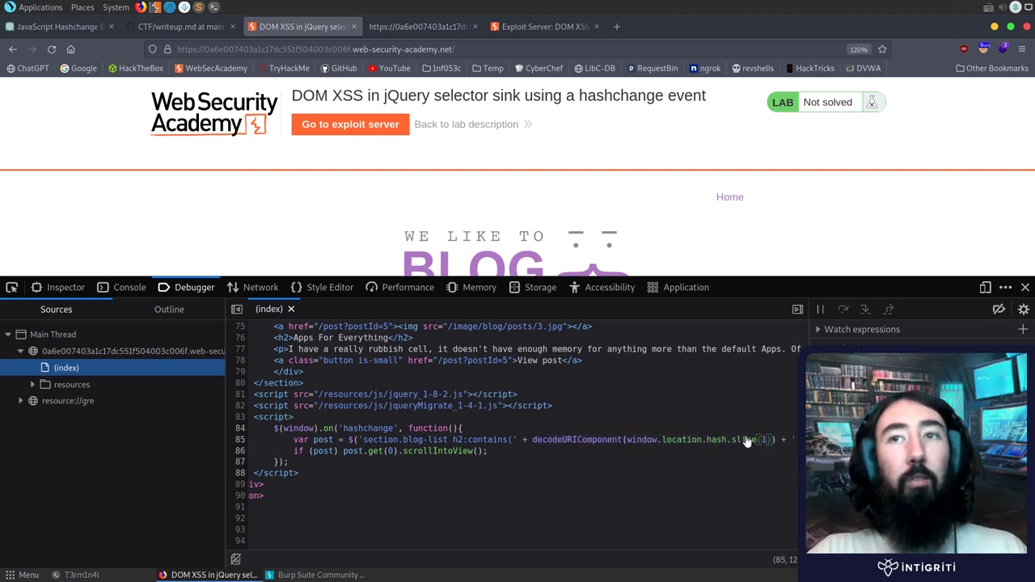
- Evaluate window.location.hash.slice(1) in the Console, first without a URL fragment and again with #test, highlighting the returned value
{"action": "left_click_drag", "start_coordinate": [628, 445], "coordinate": [772, 444]}
{"action": "key", "text": "ctrl+c"}
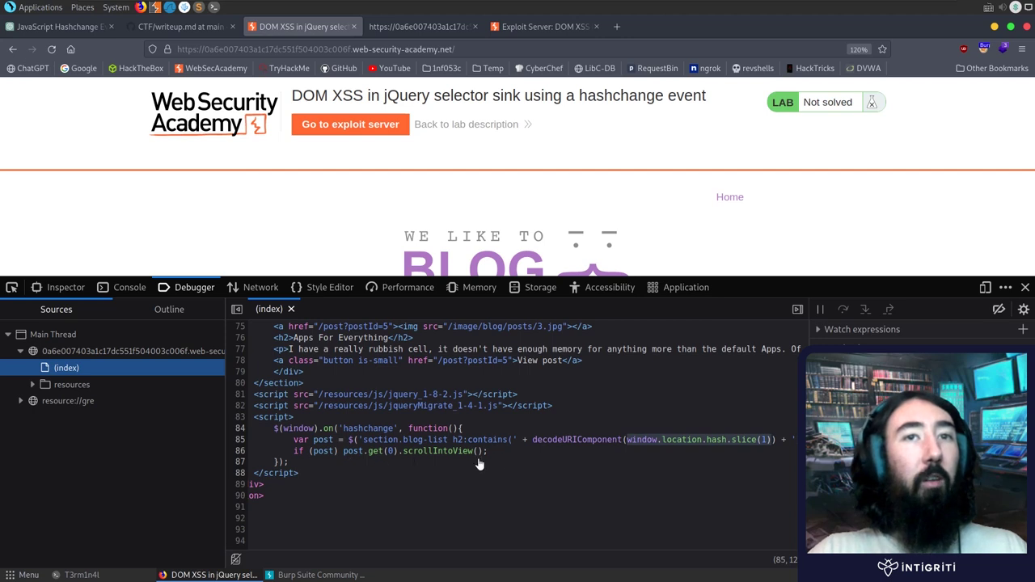
{"action": "left_click", "coordinate": [121, 291]}
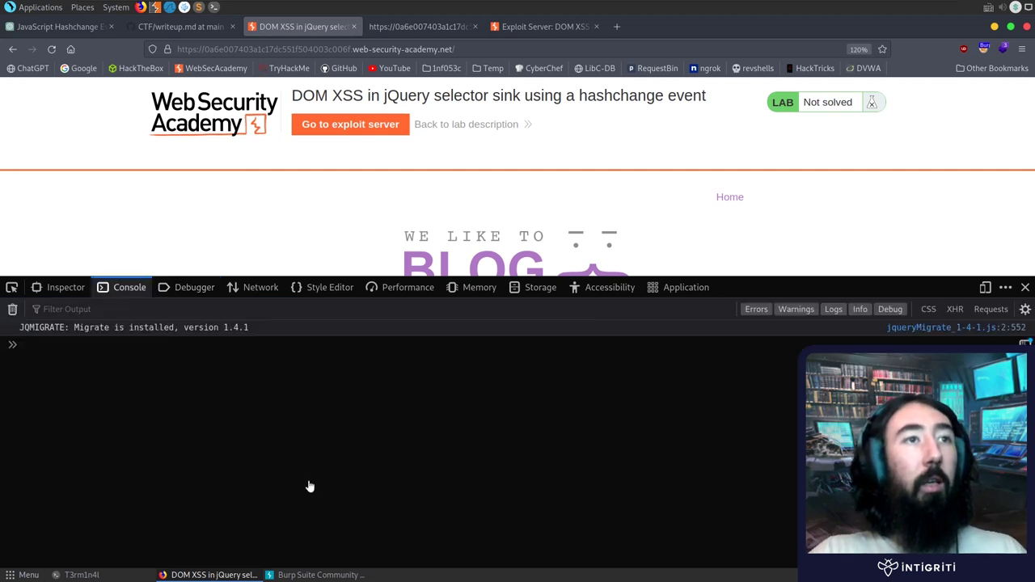
{"action": "key", "text": "ctrl+v"}
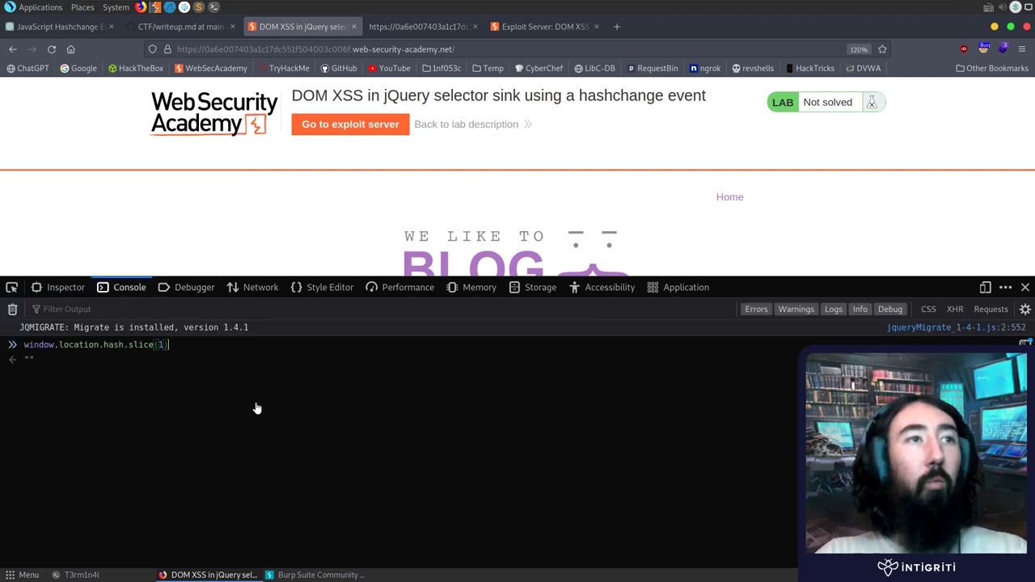
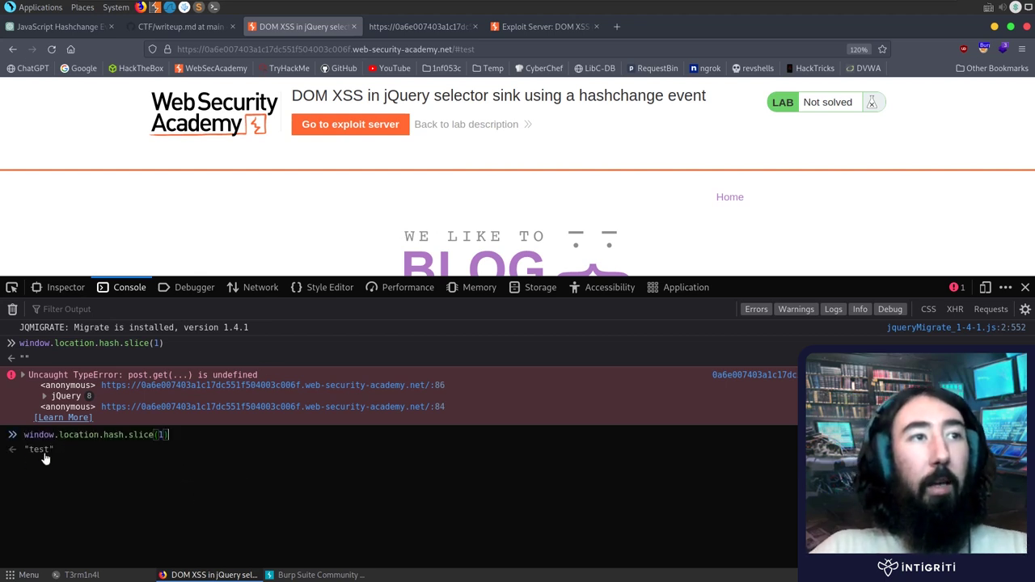
{"action": "left_click_drag", "start_coordinate": [29, 451], "coordinate": [54, 451]}
{"action": "left_click", "coordinate": [125, 452]}
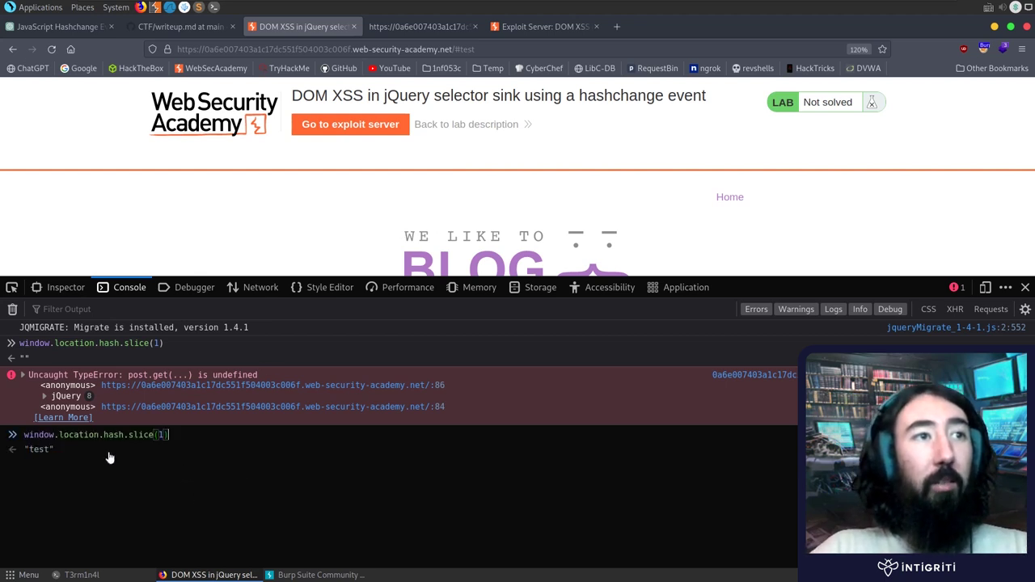
- Reload the home page's source view and examine the h2 post titles inside the blog-list section
{"action": "scroll", "coordinate": [368, 198], "scroll_direction": "down", "scroll_amount": 5}
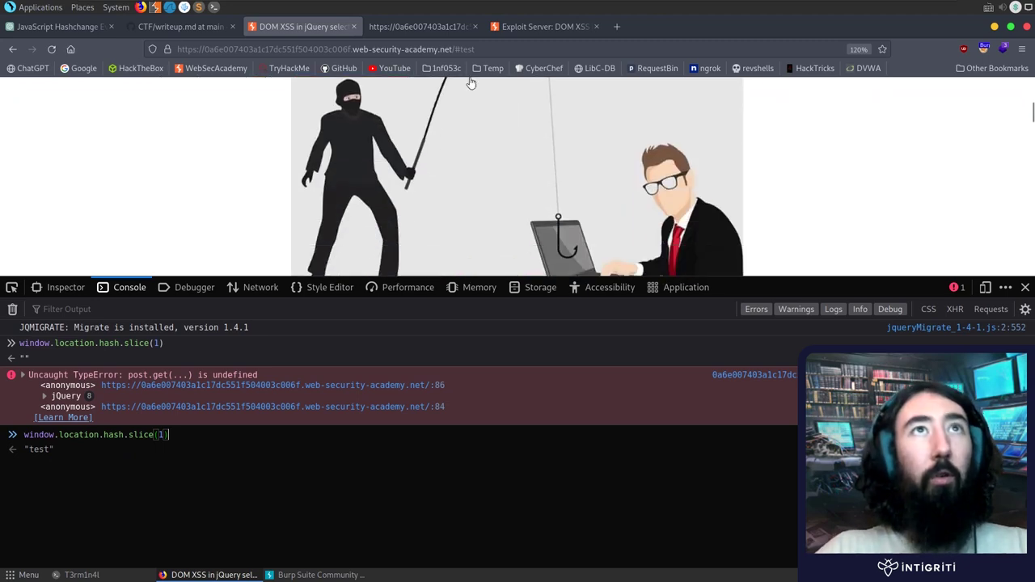
{"action": "left_click", "coordinate": [423, 26]}
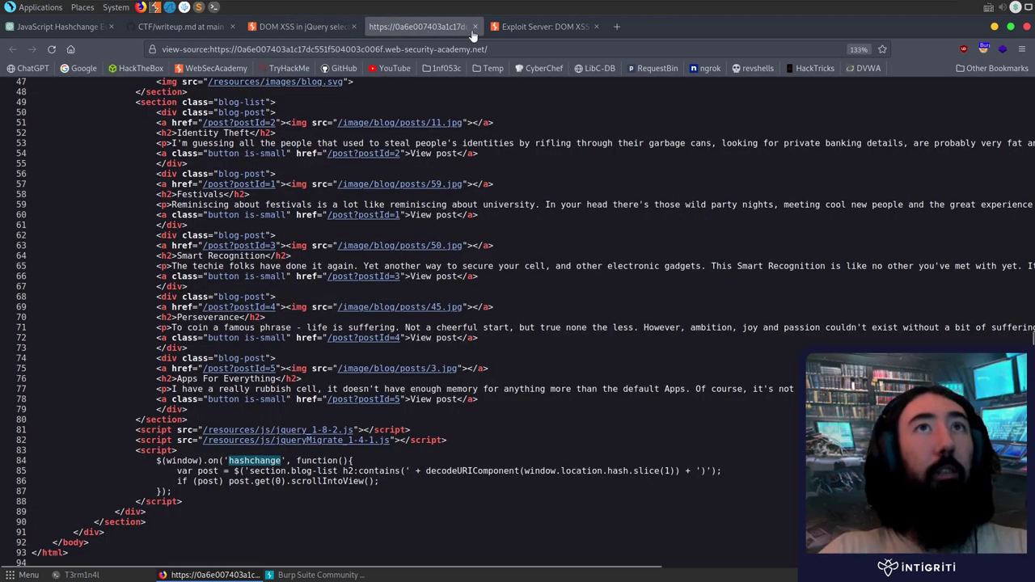
{"action": "key", "text": "F5"}
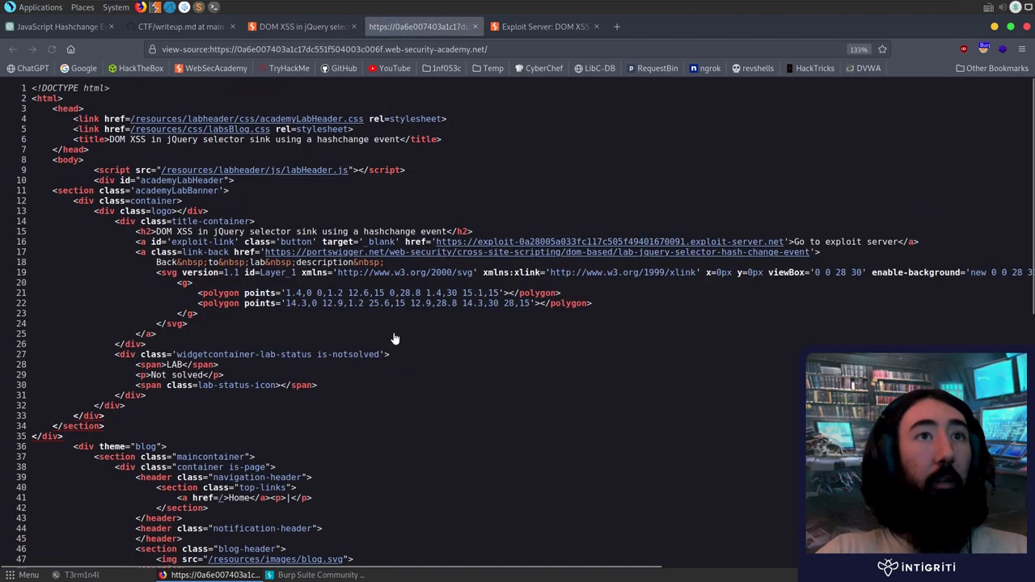
{"action": "scroll", "coordinate": [393, 354], "scroll_direction": "down", "scroll_amount": 5}
{"action": "scroll", "coordinate": [393, 356], "scroll_direction": "down", "scroll_amount": 3}
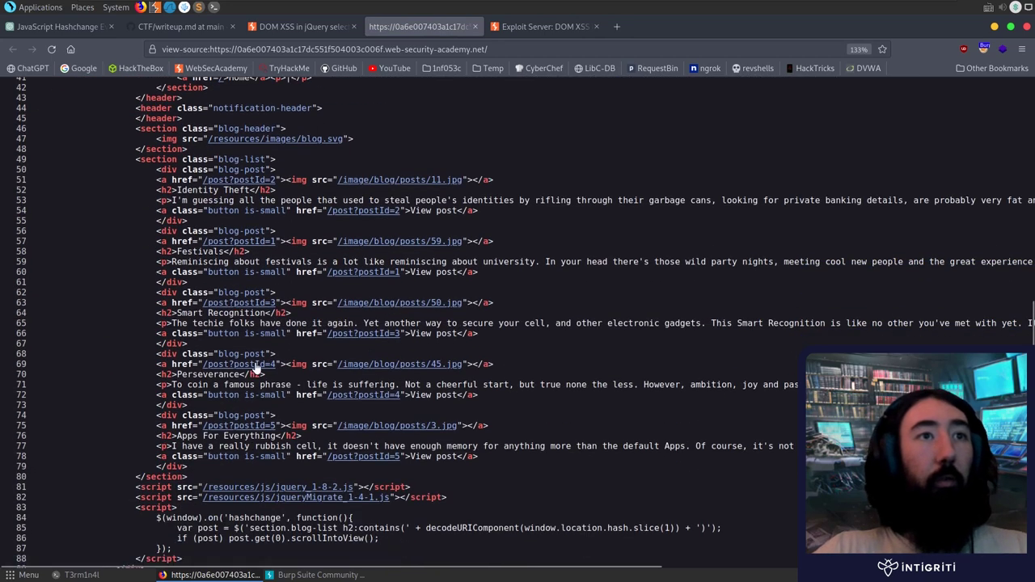
- Highlight the Perseverance post title in the source, load the lab page with the fragment #Perseverance, and return to its Debugger
{"action": "left_click_drag", "start_coordinate": [240, 377], "coordinate": [177, 377]}
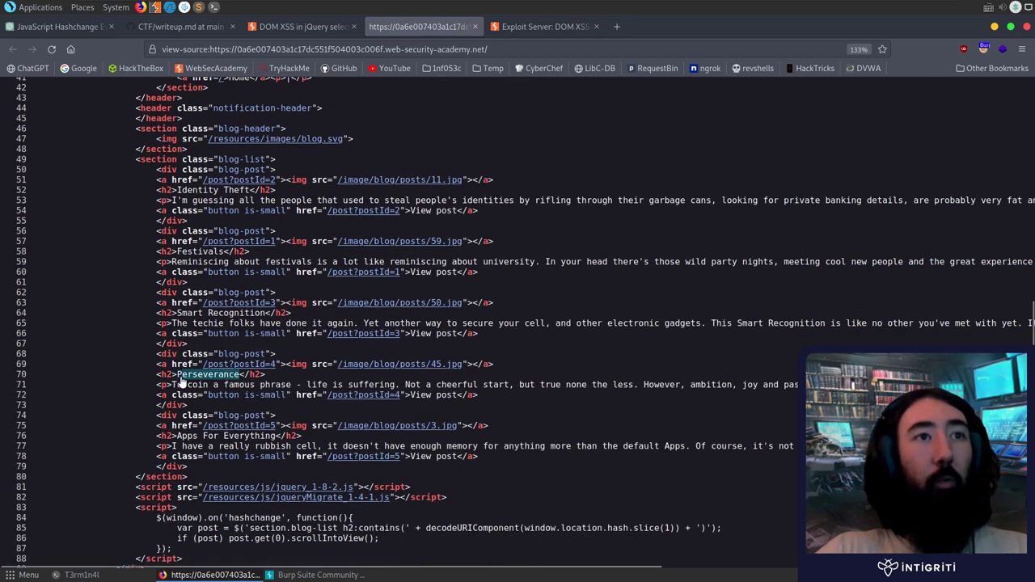
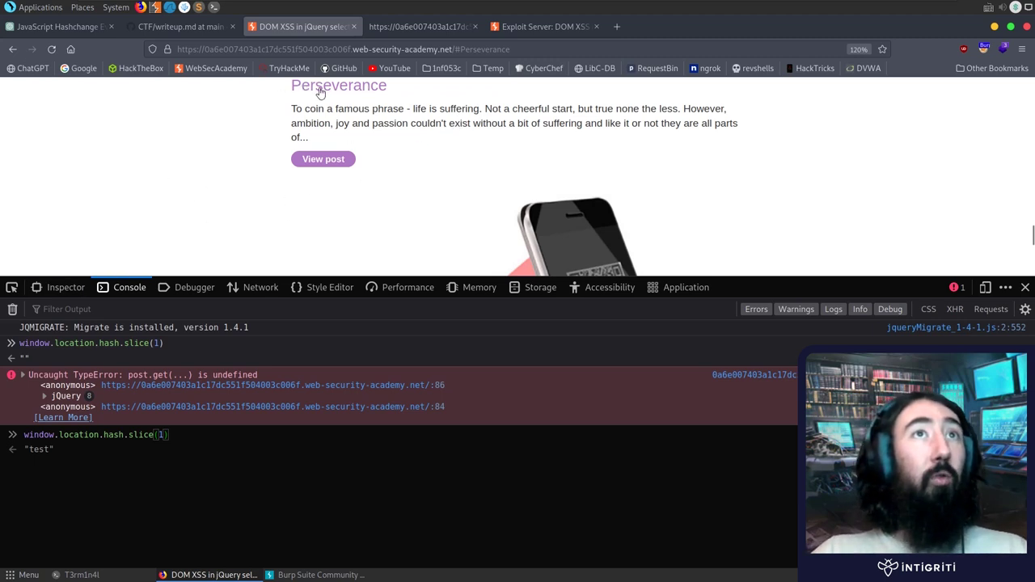
{"action": "left_click", "coordinate": [537, 288]}
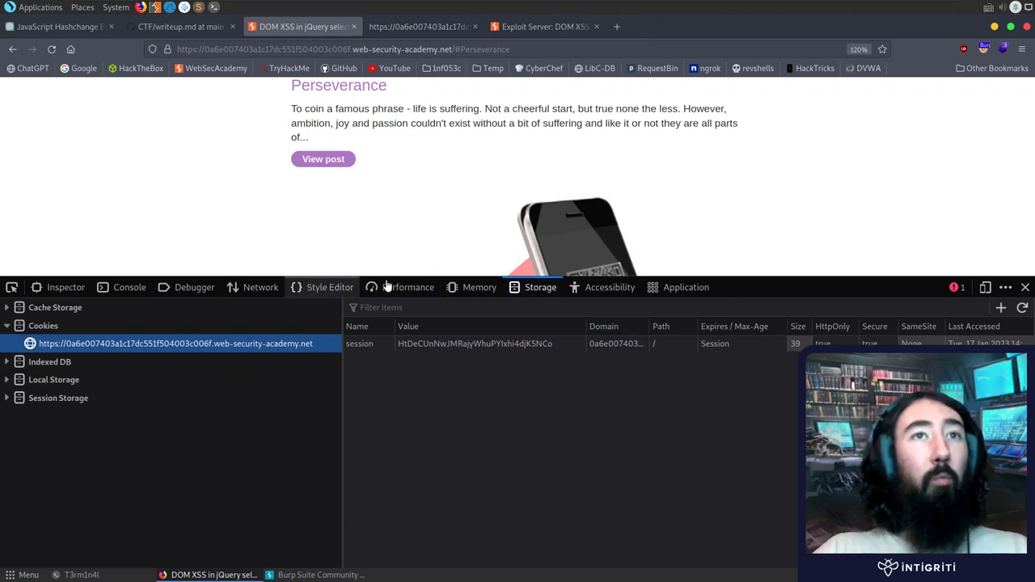
{"action": "left_click", "coordinate": [209, 288]}
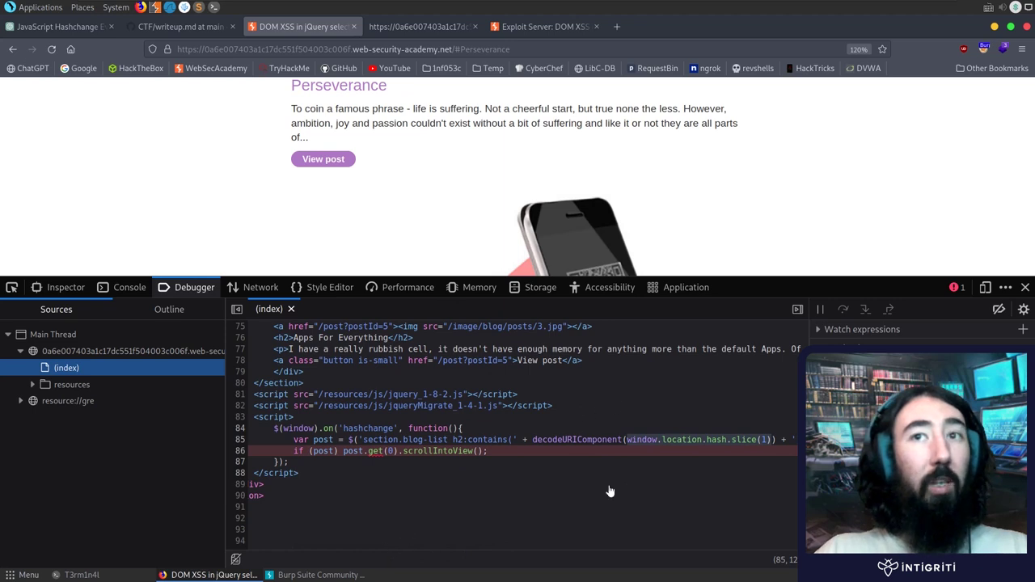
- Examine the hashchange handler on lines 84 to 87, highlighting its code and the post.get(0).scrollIntoView() call
{"action": "left_click", "coordinate": [439, 467]}
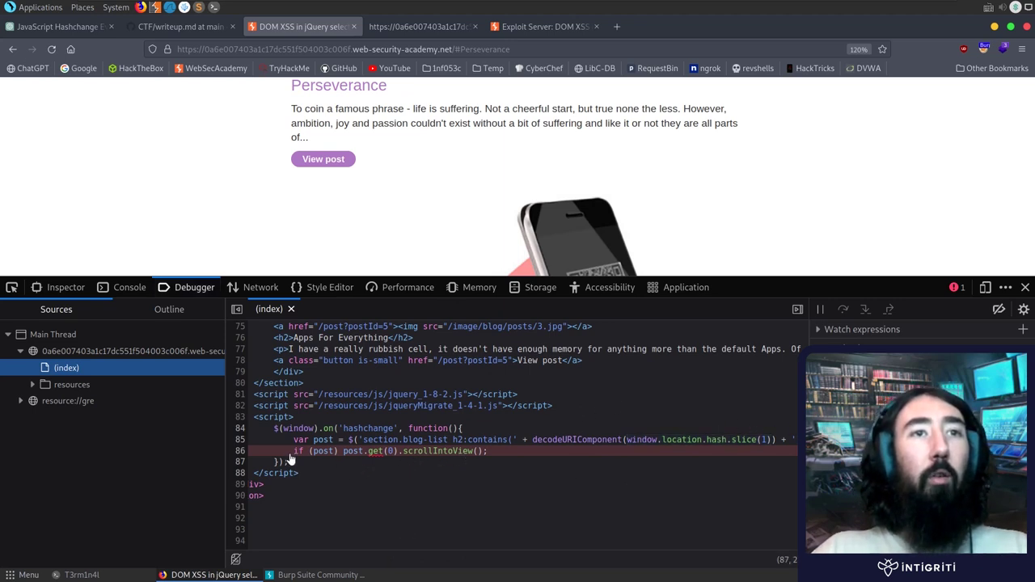
{"action": "left_click_drag", "start_coordinate": [285, 462], "coordinate": [236, 435]}
{"action": "left_click", "coordinate": [603, 487]}
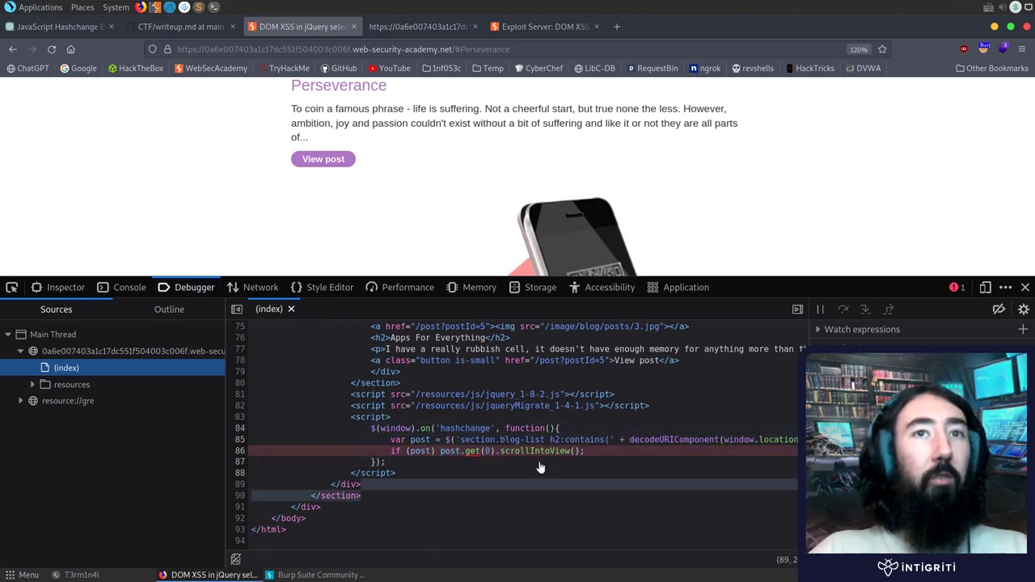
{"action": "left_click", "coordinate": [459, 450]}
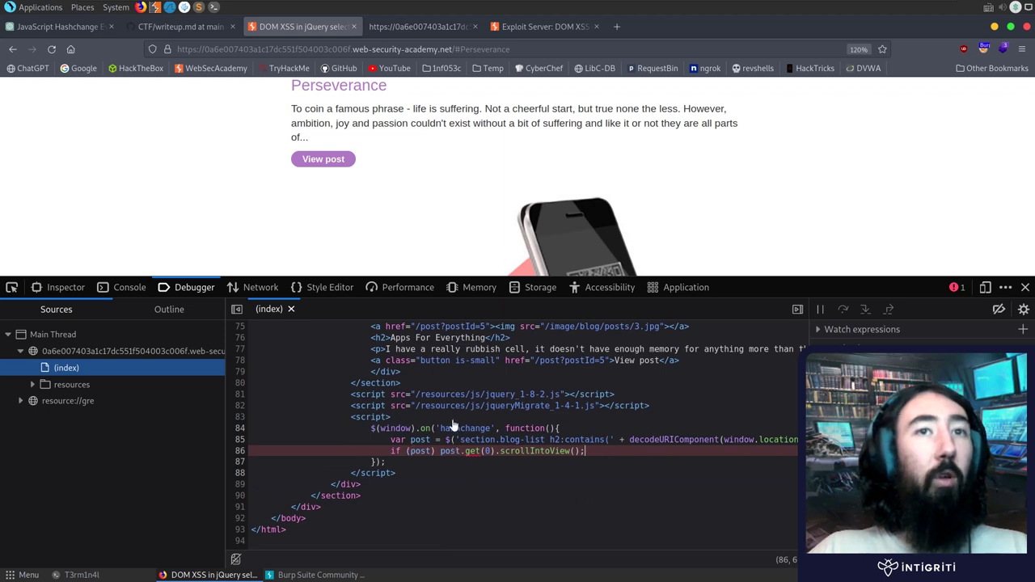
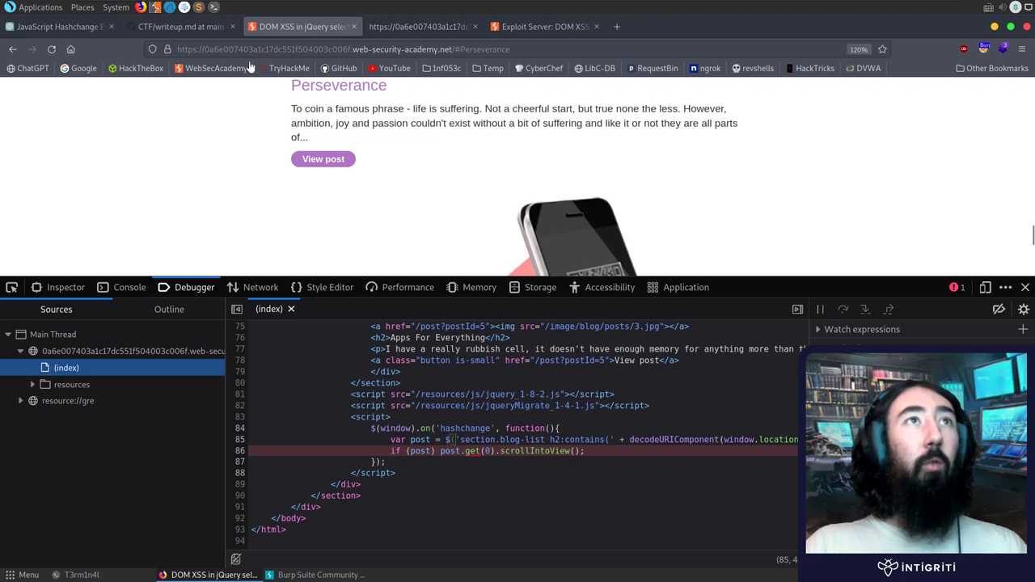
- Return to the ChatGPT conversation about the hashchange code and ask "is there a vulnerability?"
{"action": "left_click", "coordinate": [69, 29]}
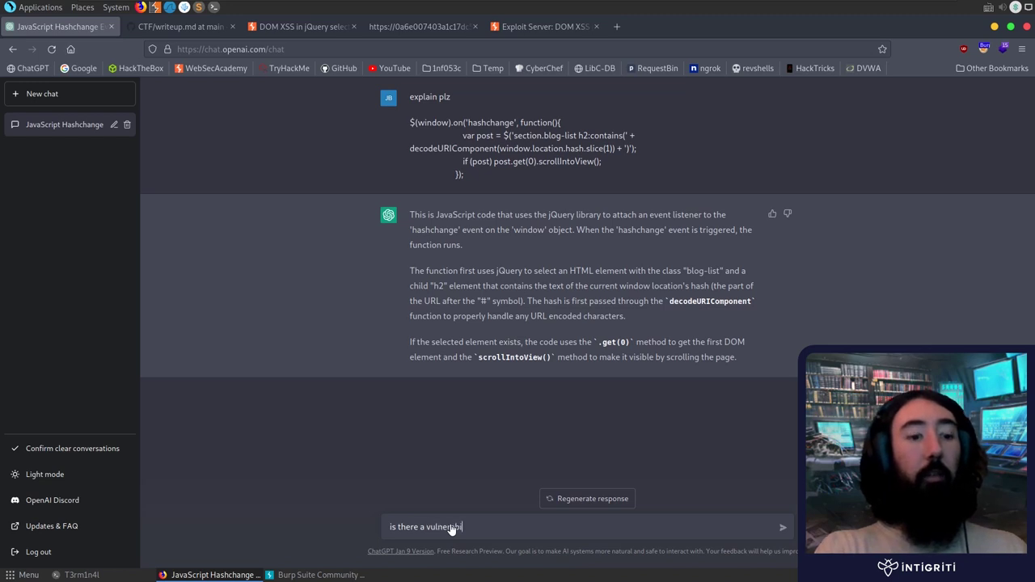
{"action": "key", "text": "Return"}
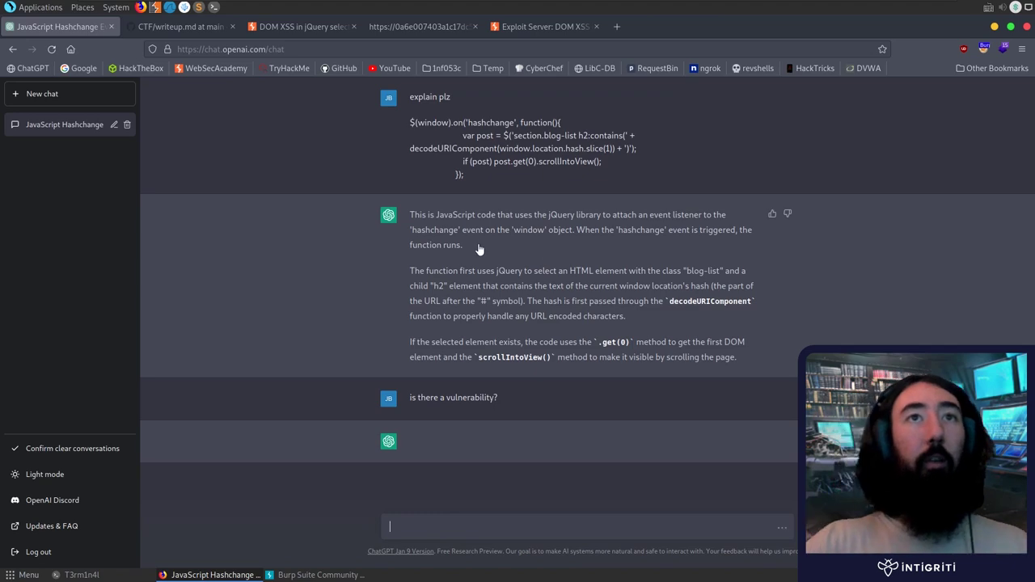
{"action": "mouse_move", "coordinate": [480, 249]}
{"action": "left_mouse_down"}
{"action": "mouse_move", "coordinate": [432, 231]}
{"action": "mouse_move", "coordinate": [481, 252]}
{"action": "left_mouse_up"}
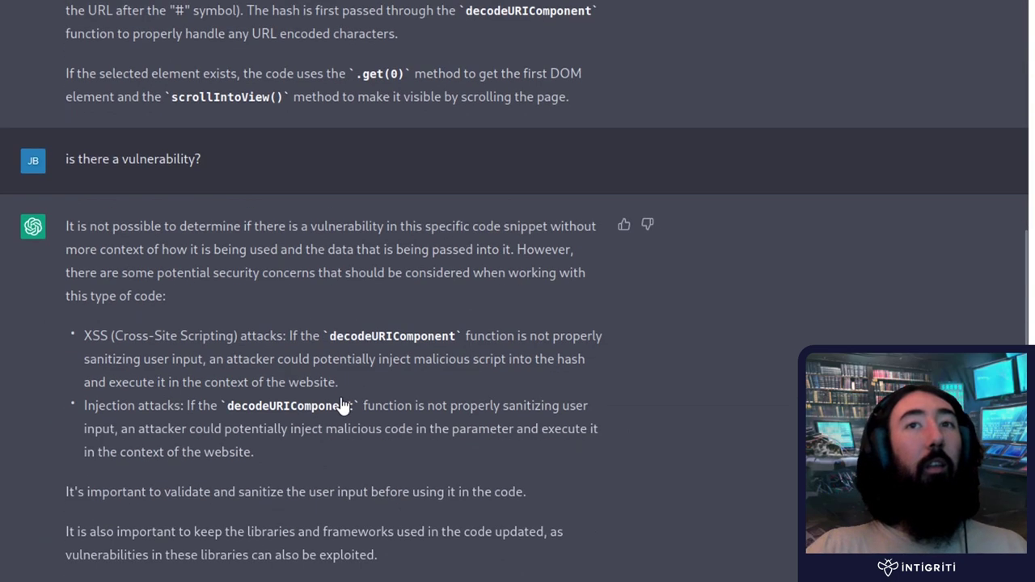
- Review ChatGPT's earlier explanation, highlighting the scrollIntoView() sentence and the submitted hashchange code snippet
{"action": "scroll", "coordinate": [334, 136], "scroll_direction": "up", "scroll_amount": 3}
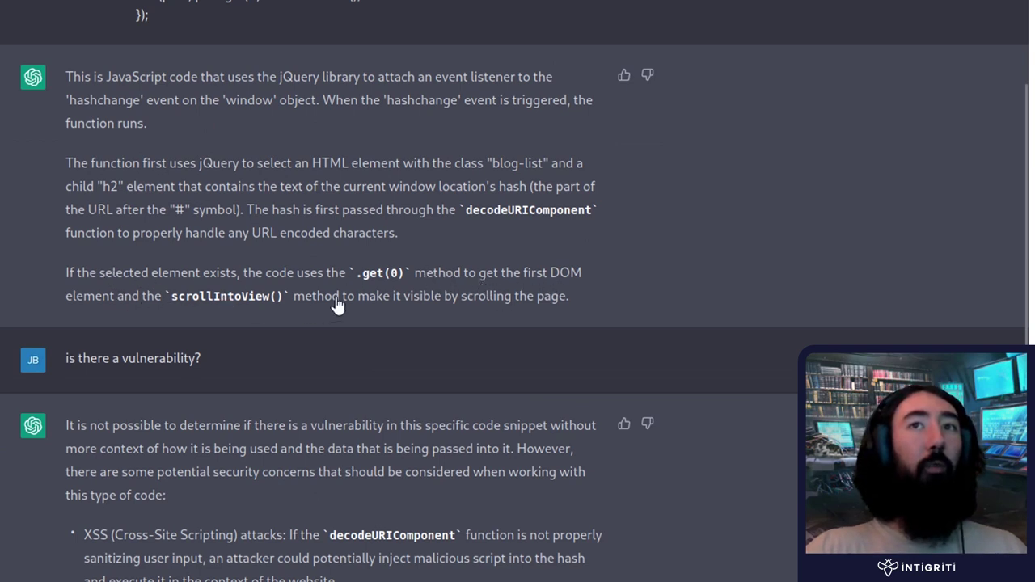
{"action": "left_click_drag", "start_coordinate": [318, 307], "coordinate": [556, 314]}
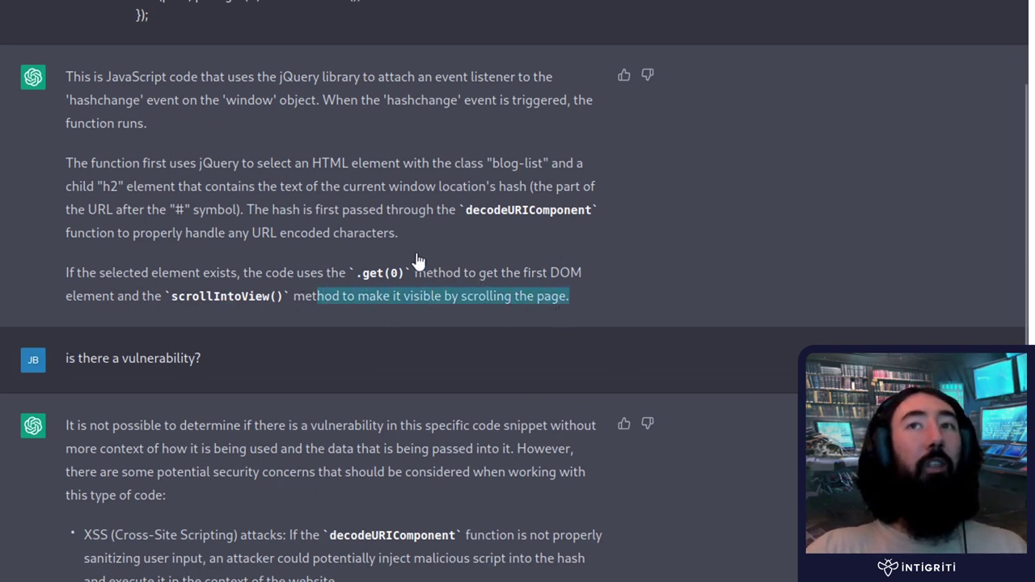
{"action": "left_click", "coordinate": [530, 287]}
{"action": "scroll", "coordinate": [581, 298], "scroll_direction": "up", "scroll_amount": 2}
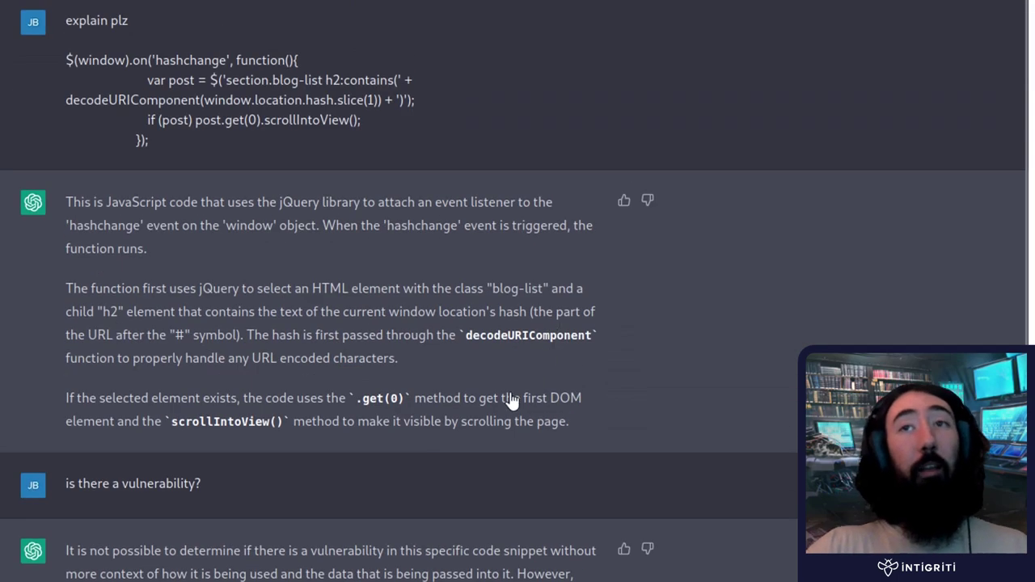
{"action": "left_click_drag", "start_coordinate": [224, 142], "coordinate": [65, 63]}
{"action": "left_click", "coordinate": [114, 120]}
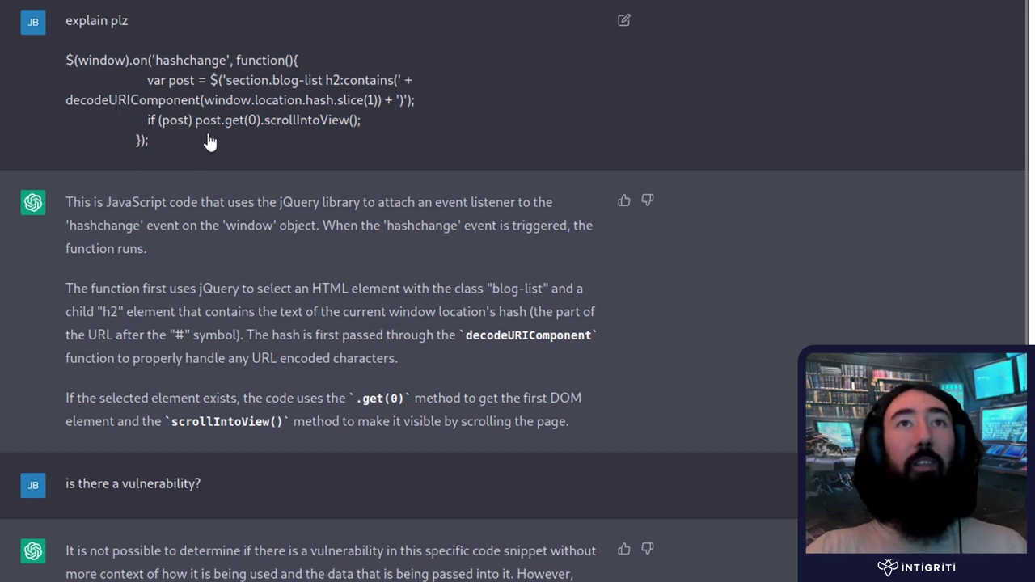
{"action": "left_click_drag", "start_coordinate": [209, 147], "coordinate": [63, 70]}
{"action": "left_click", "coordinate": [207, 550]}
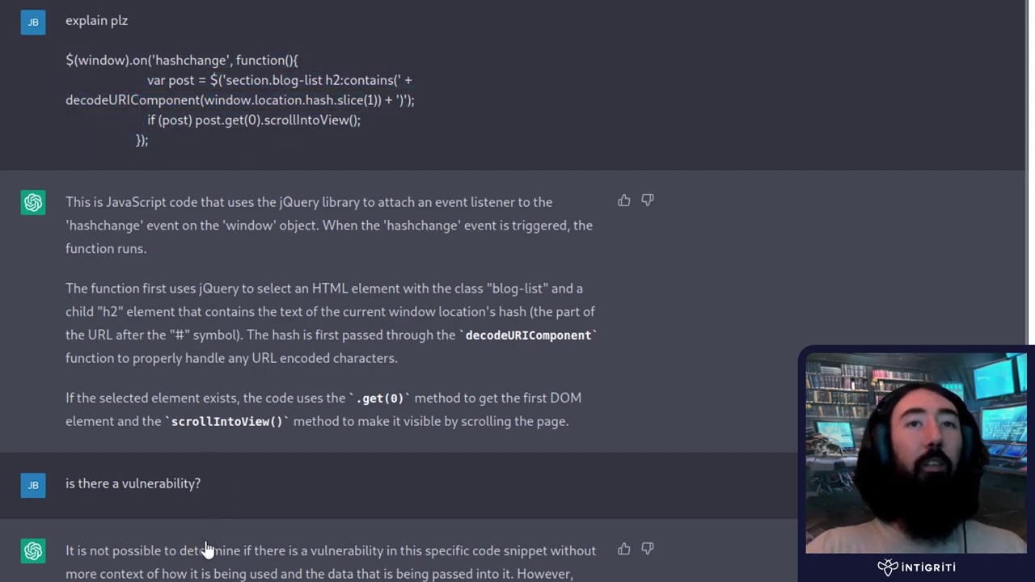
- Read the vulnerability answer's XSS and injection attack points, highlighting the phrases about decodeURIComponent and injected code
{"action": "scroll", "coordinate": [206, 550], "scroll_direction": "down", "scroll_amount": 5}
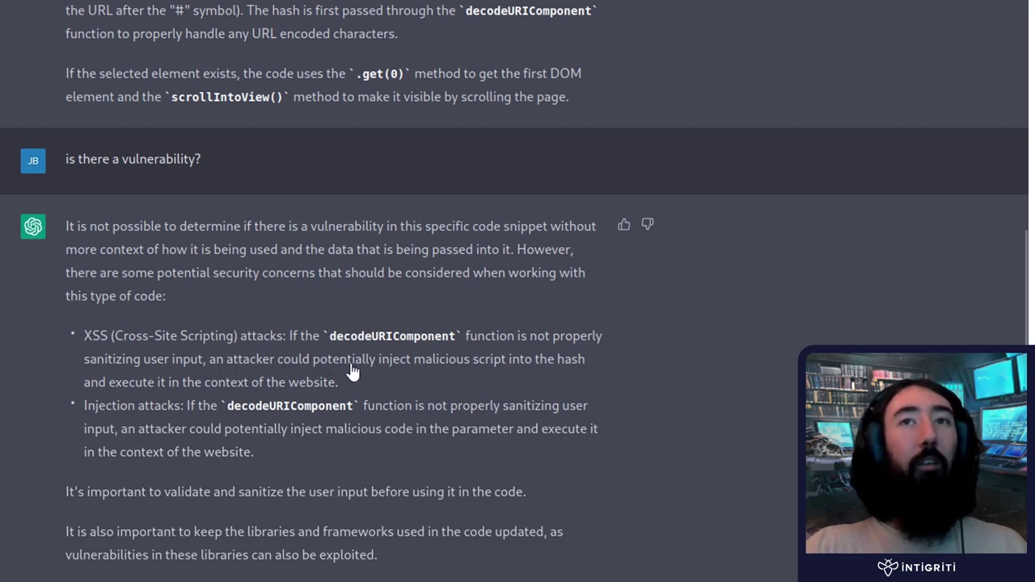
{"action": "left_click_drag", "start_coordinate": [426, 366], "coordinate": [304, 389]}
{"action": "left_click", "coordinate": [304, 388]}
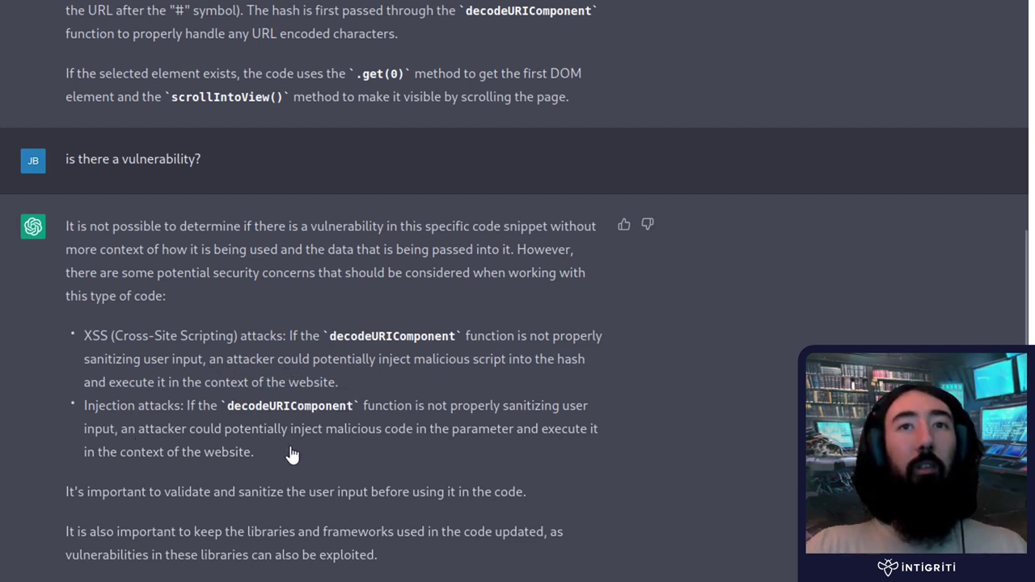
{"action": "left_click_drag", "start_coordinate": [291, 451], "coordinate": [222, 409]}
{"action": "left_click", "coordinate": [241, 437]}
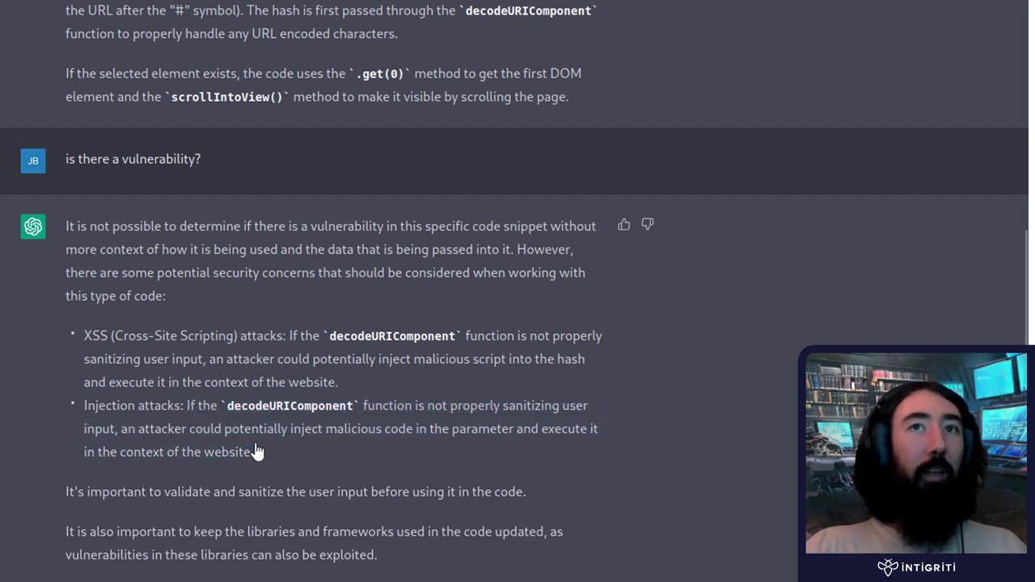
{"action": "left_click_drag", "start_coordinate": [283, 338], "coordinate": [101, 340]}
{"action": "left_click", "coordinate": [270, 478]}
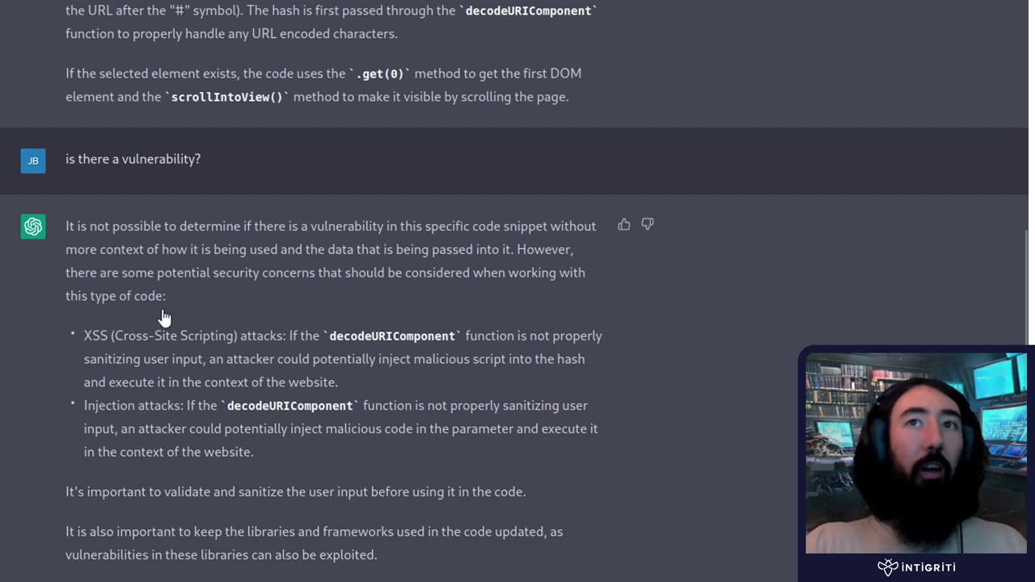
- Highlight the answer's opening paragraph about missing context and the start of its injection attacks point
{"action": "left_click_drag", "start_coordinate": [183, 307], "coordinate": [72, 229]}
{"action": "left_click", "coordinate": [199, 356]}
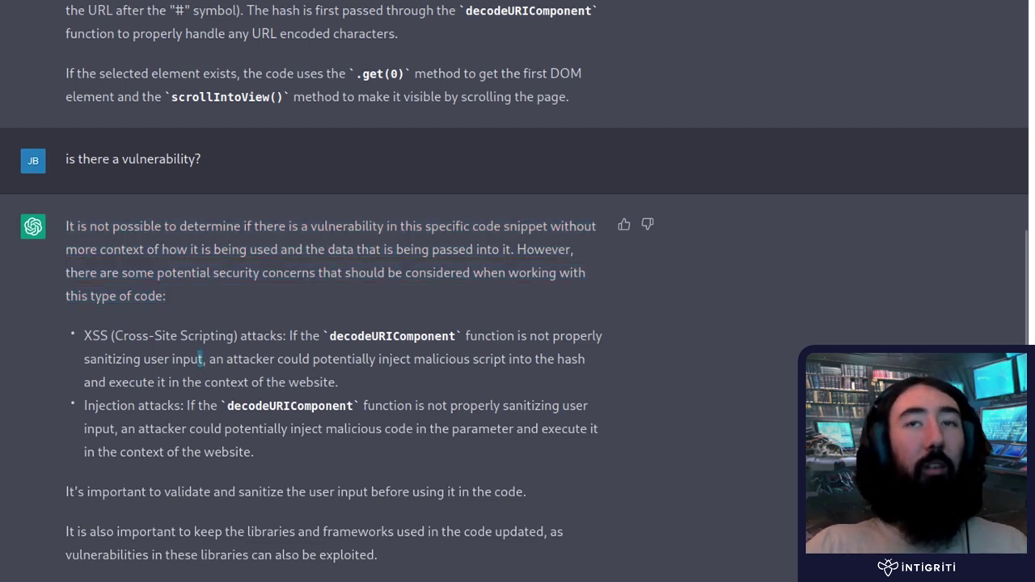
{"action": "left_click_drag", "start_coordinate": [376, 407], "coordinate": [166, 392]}
{"action": "left_click", "coordinate": [282, 411]}
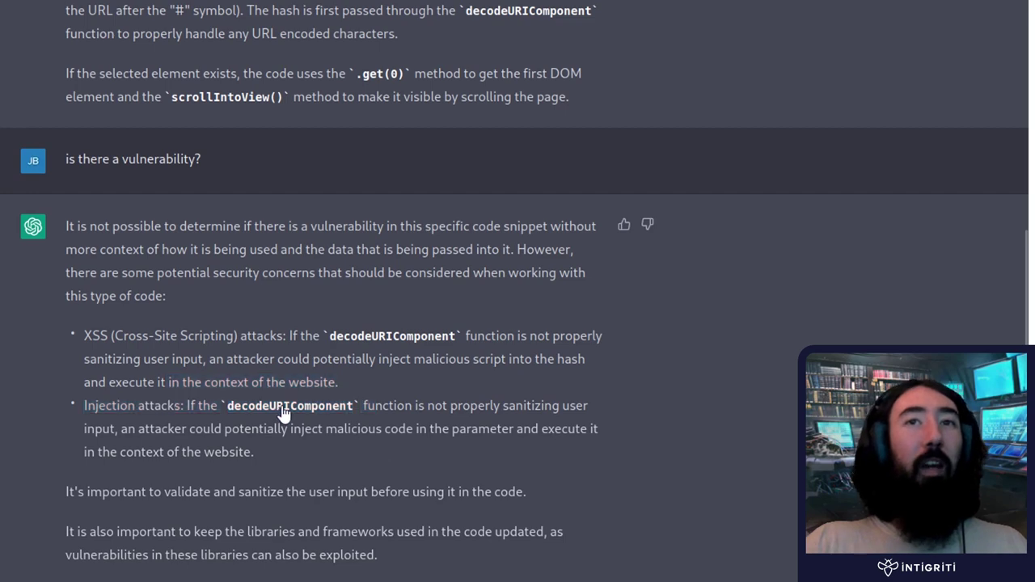
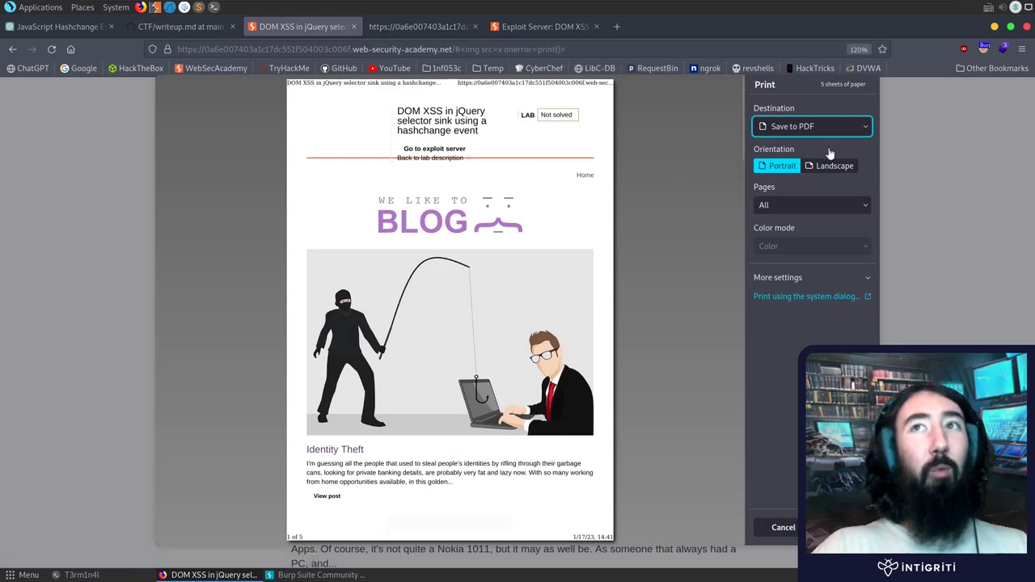
- Dismiss the print dialog on the lab page loaded with #<img src=x onerror=print()> and examine the blog posts, highlighting the Identity Theft title
{"action": "key", "text": "Escape"}
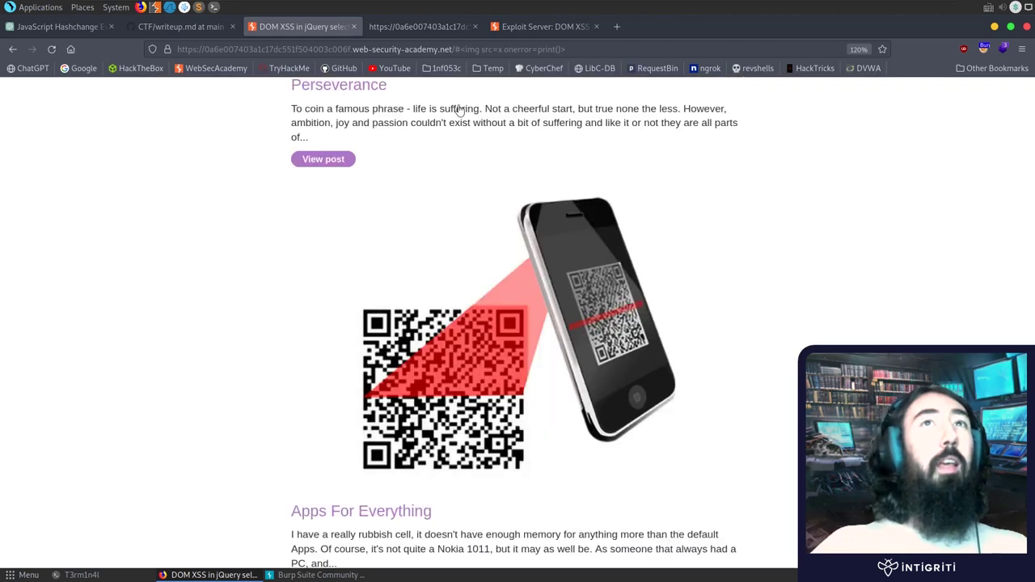
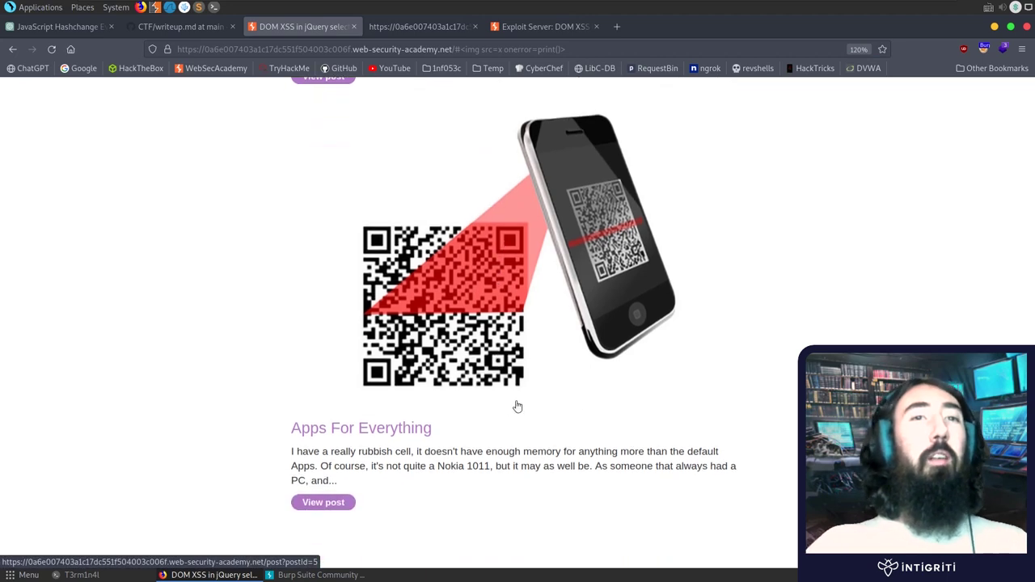
{"action": "scroll", "coordinate": [704, 429], "scroll_direction": "up", "scroll_amount": 7}
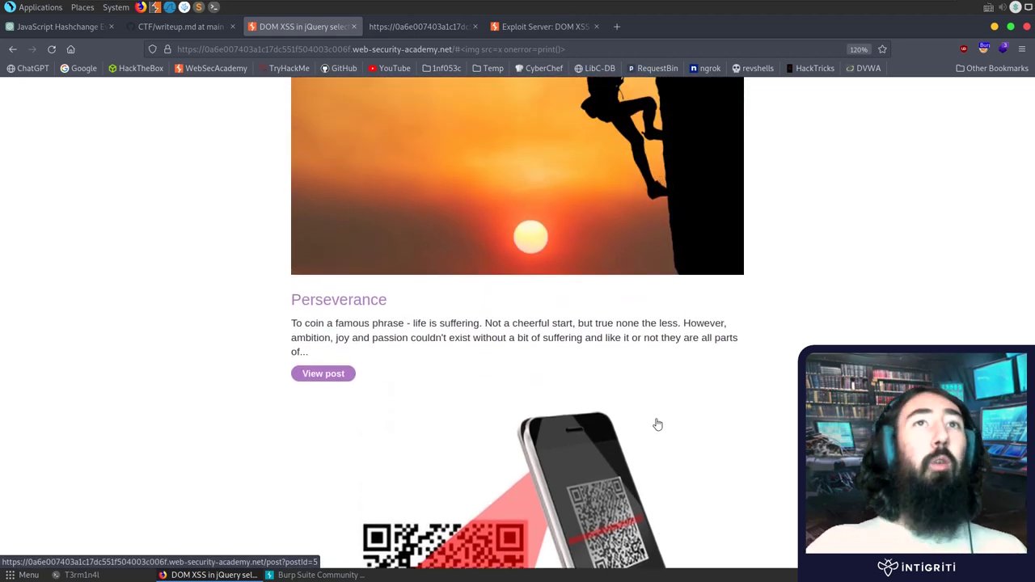
{"action": "scroll", "coordinate": [639, 364], "scroll_direction": "up", "scroll_amount": 2}
{"action": "scroll", "coordinate": [581, 212], "scroll_direction": "down", "scroll_amount": 5}
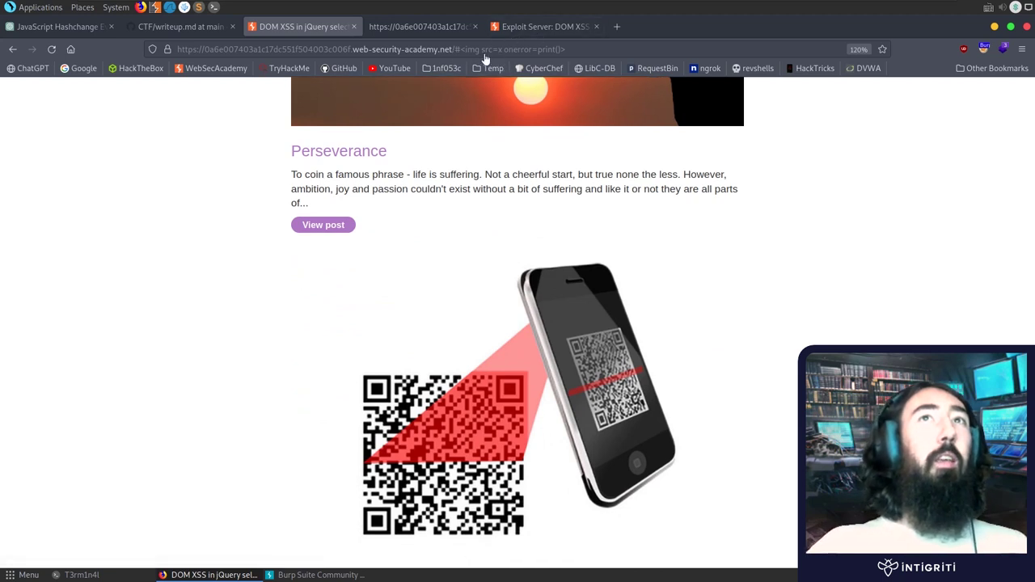
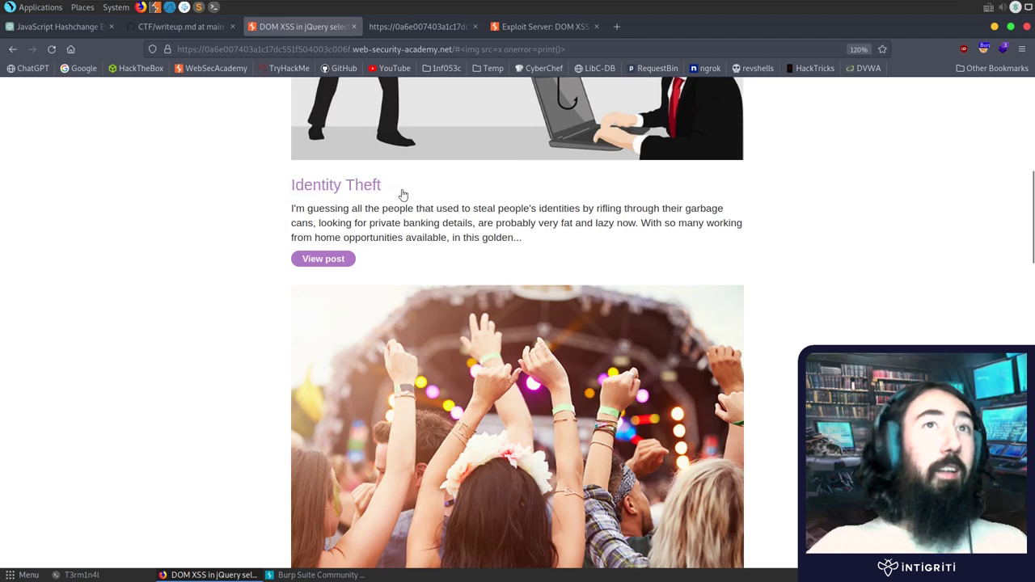
{"action": "left_click_drag", "start_coordinate": [394, 185], "coordinate": [283, 186]}
{"action": "left_click", "coordinate": [398, 191]}
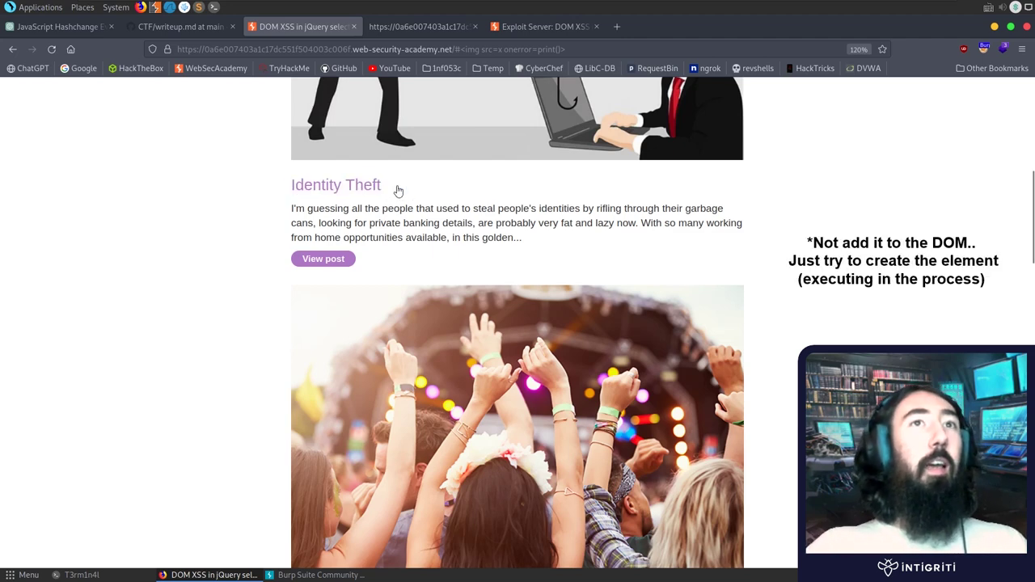
{"action": "scroll", "coordinate": [306, 221], "scroll_direction": "down", "scroll_amount": 20}
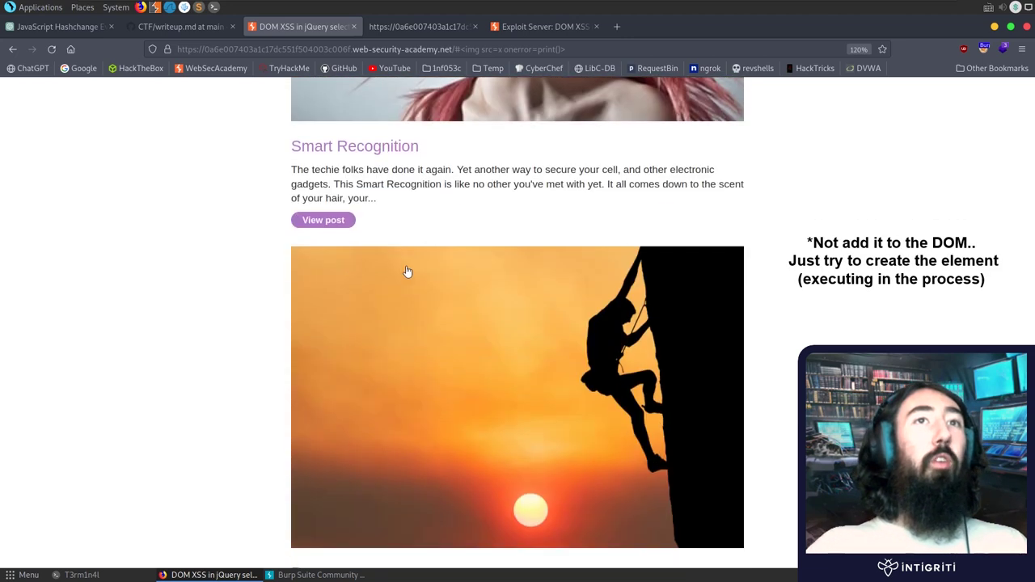
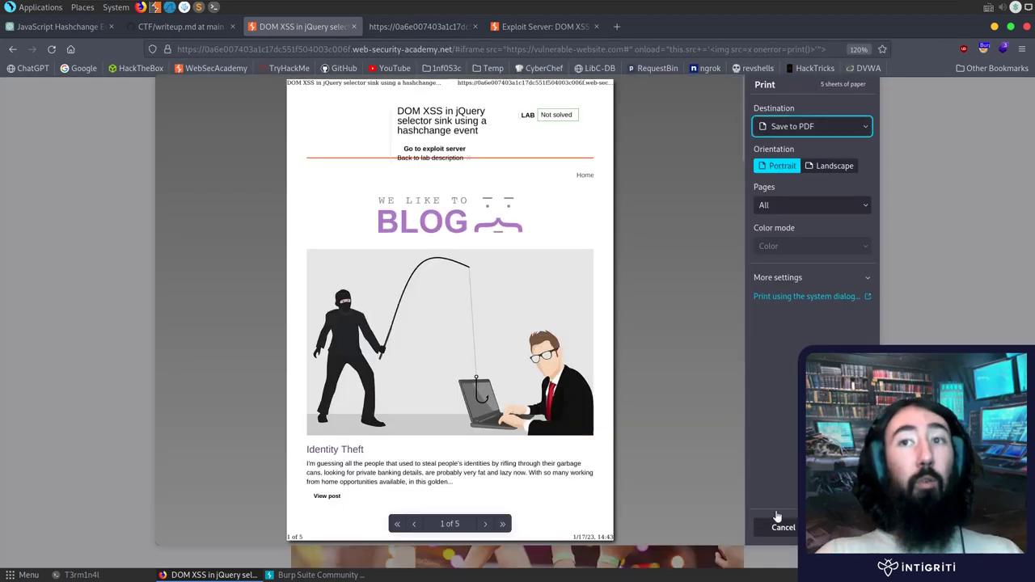
- Cancel the lab page's print dialog and return to the example iframe payload in the writeup's hashchange section
{"action": "left_click", "coordinate": [778, 527]}
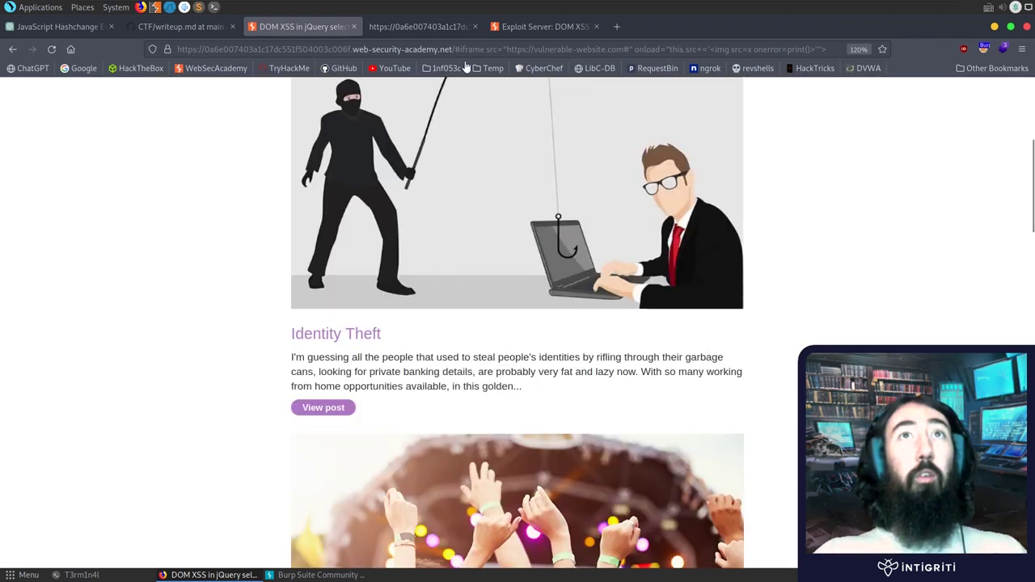
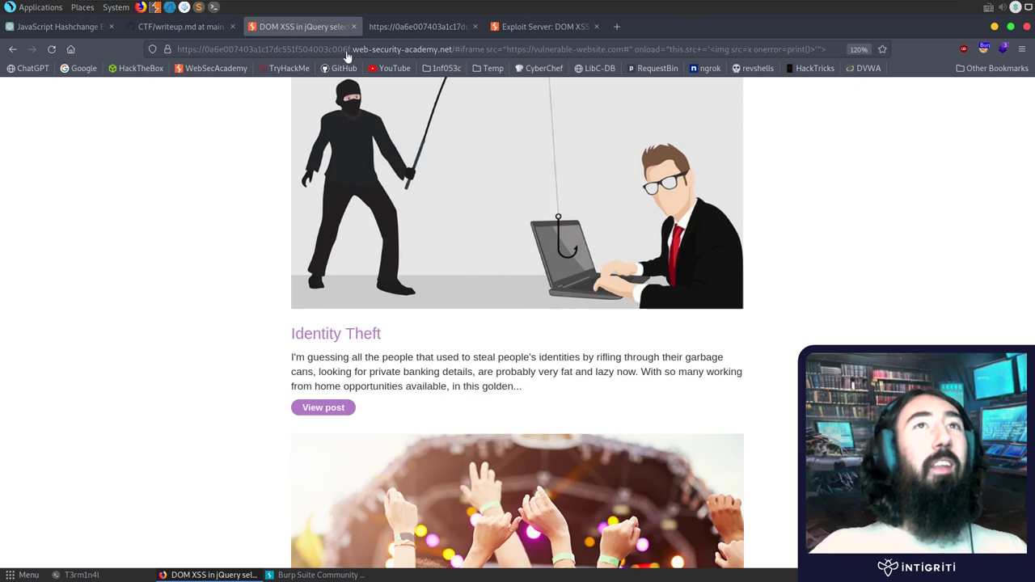
{"action": "left_click", "coordinate": [184, 27]}
{"action": "right_click", "coordinate": [369, 495]}
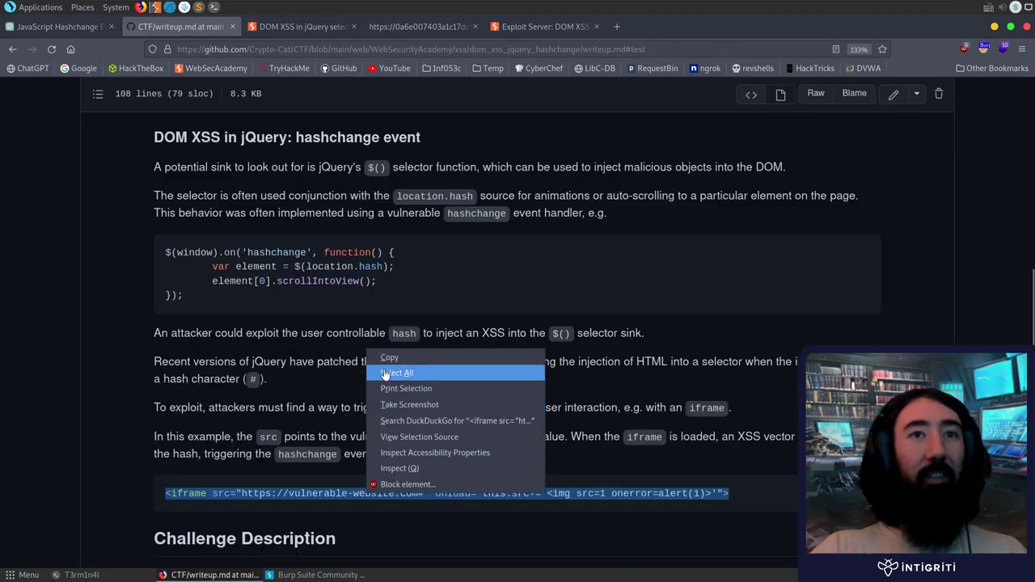
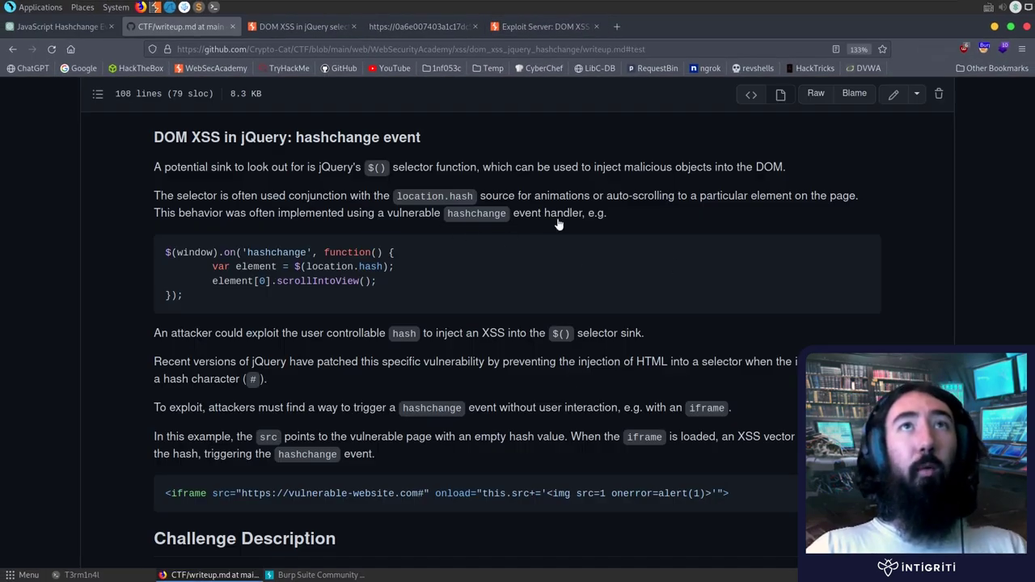
- Review the writeup from its DOM XSS background through the challenge description and iframe print() solution to the Resources list, and return to its beginning
{"action": "scroll", "coordinate": [594, 216], "scroll_direction": "up", "scroll_amount": 10}
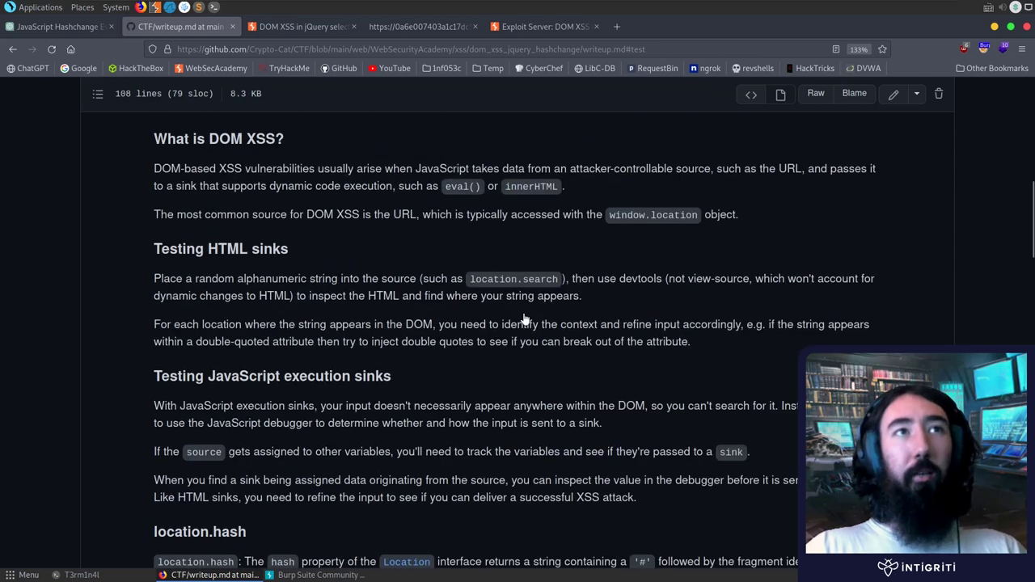
{"action": "scroll", "coordinate": [436, 339], "scroll_direction": "up", "scroll_amount": 5}
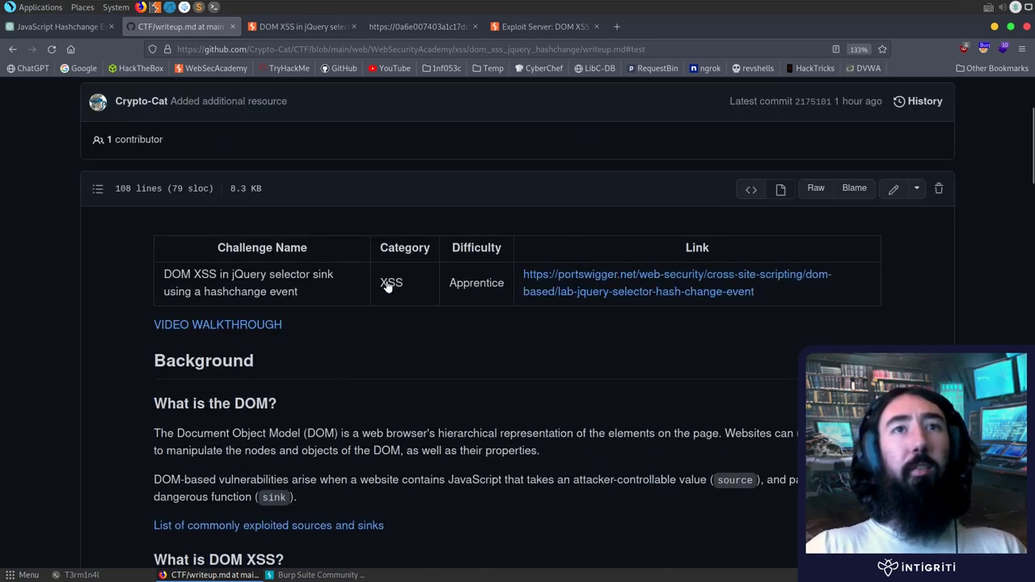
{"action": "scroll", "coordinate": [389, 287], "scroll_direction": "down", "scroll_amount": 20}
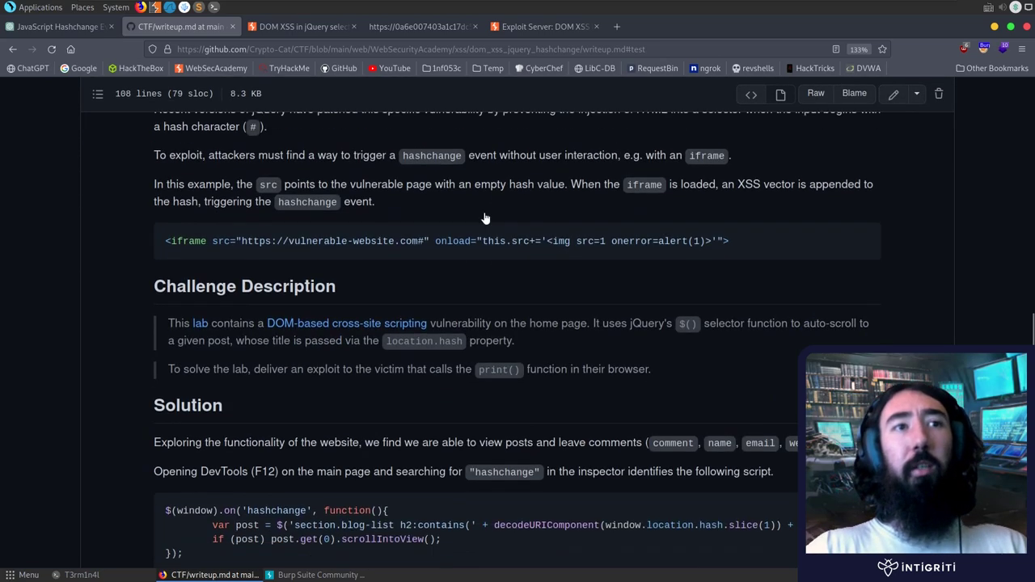
{"action": "scroll", "coordinate": [456, 221], "scroll_direction": "down", "scroll_amount": 10}
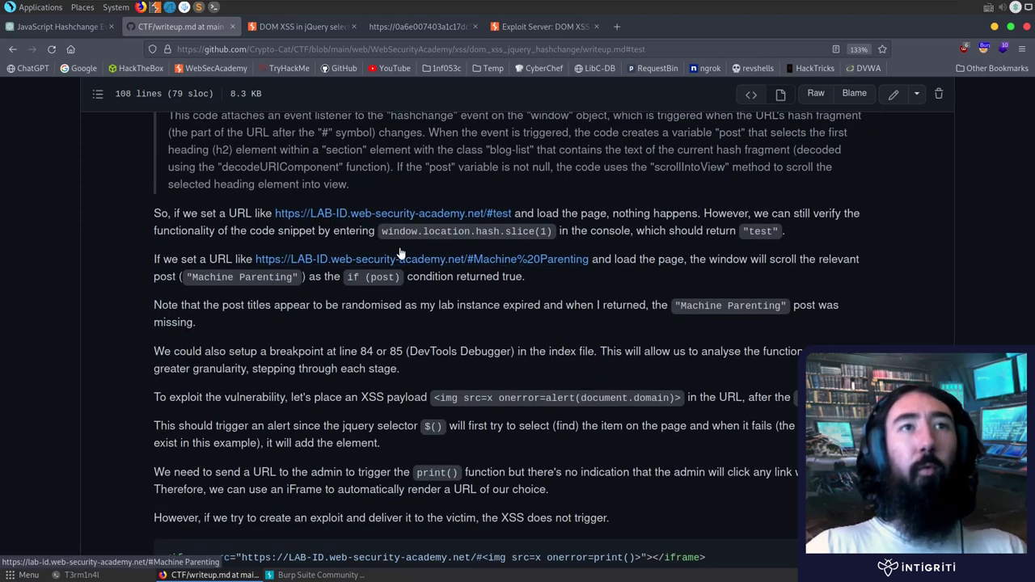
{"action": "scroll", "coordinate": [408, 263], "scroll_direction": "down", "scroll_amount": 5}
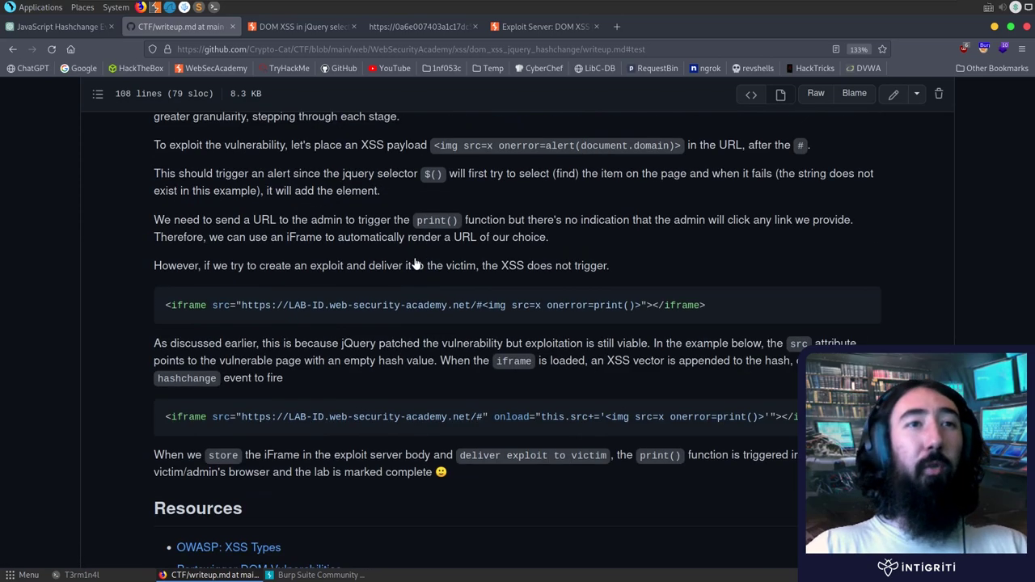
{"action": "scroll", "coordinate": [415, 265], "scroll_direction": "down", "scroll_amount": 5}
{"action": "scroll", "coordinate": [408, 279], "scroll_direction": "up", "scroll_amount": 5}
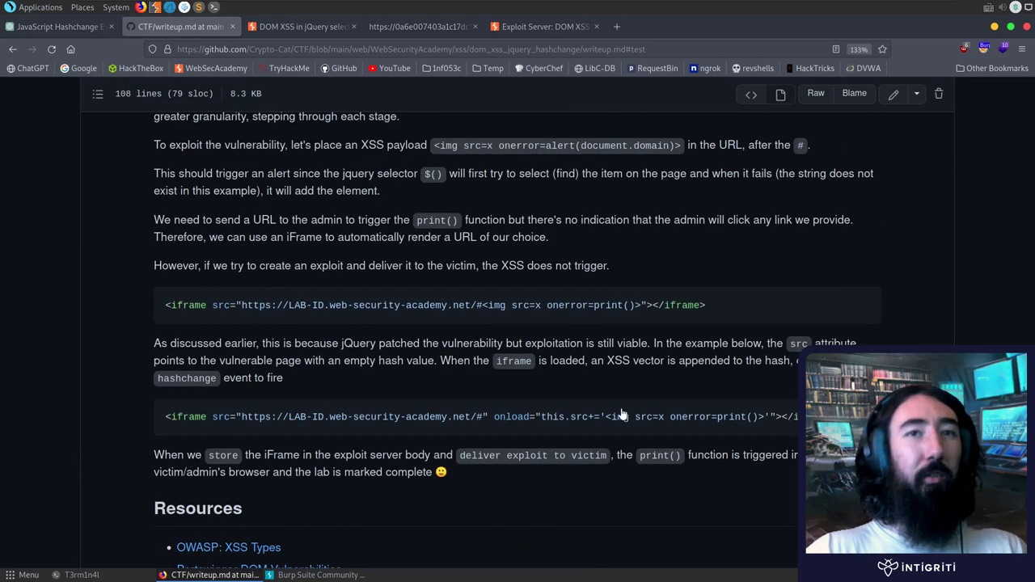
{"action": "scroll", "coordinate": [486, 392], "scroll_direction": "up", "scroll_amount": 2}
{"action": "scroll", "coordinate": [372, 380], "scroll_direction": "down", "scroll_amount": 7}
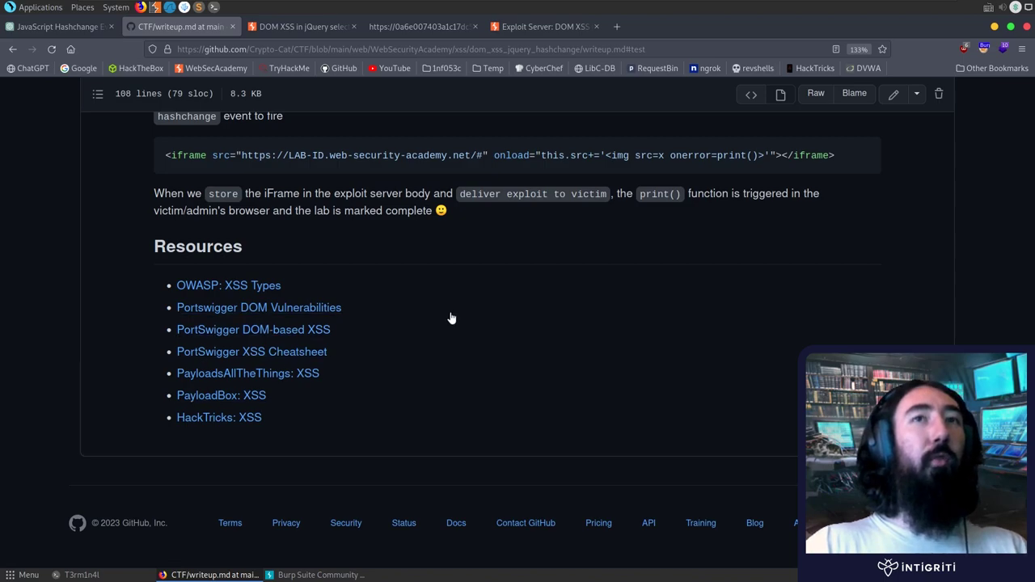
{"action": "scroll", "coordinate": [454, 322], "scroll_direction": "up", "scroll_amount": 10}
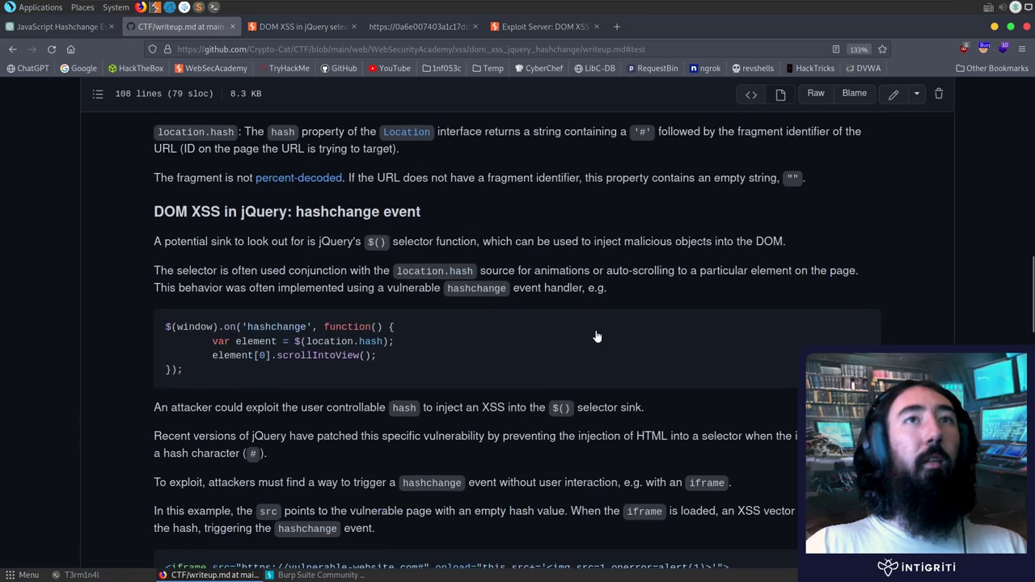
{"action": "scroll", "coordinate": [588, 334], "scroll_direction": "up", "scroll_amount": 10}
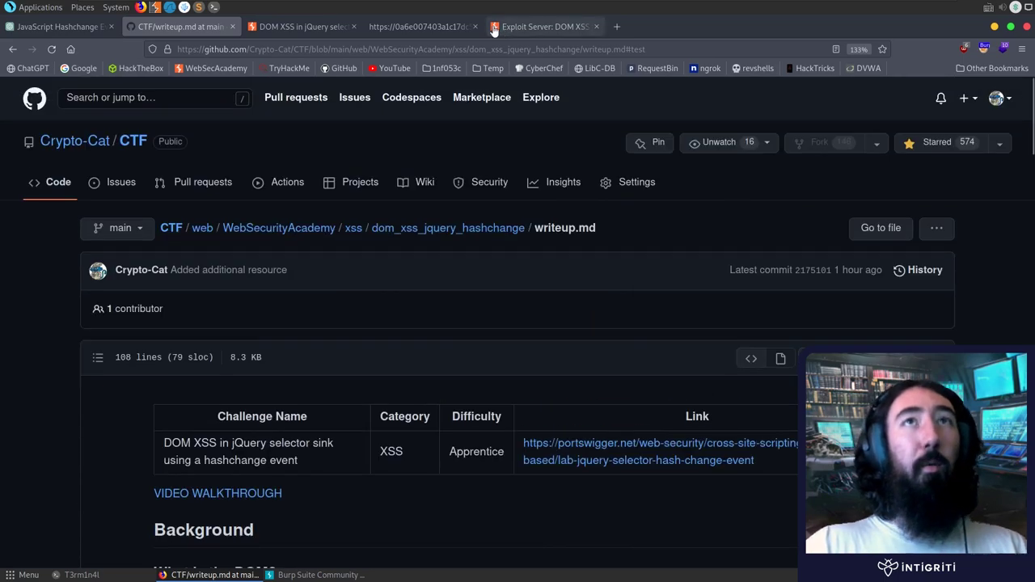